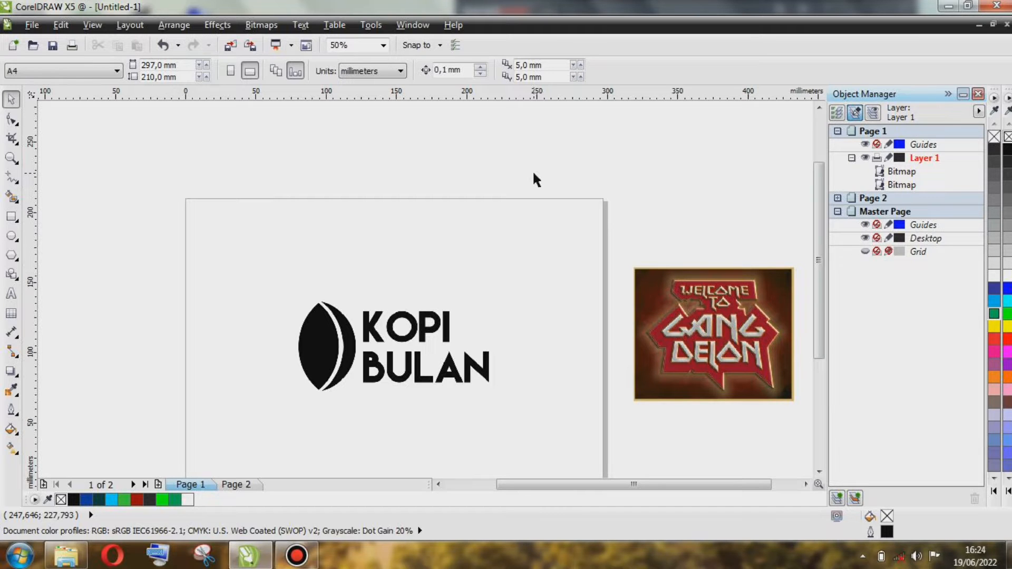
Draw a rectangle about 57 mm wide and 51 mm high above the logo, overlapping the page's top edge.
{"action": "left_click", "coordinate": [11, 216]}
{"action": "scroll", "coordinate": [401, 139], "scroll_direction": "down", "scroll_amount": 1}
{"action": "scroll", "coordinate": [402, 139], "scroll_direction": "up", "scroll_amount": 2}
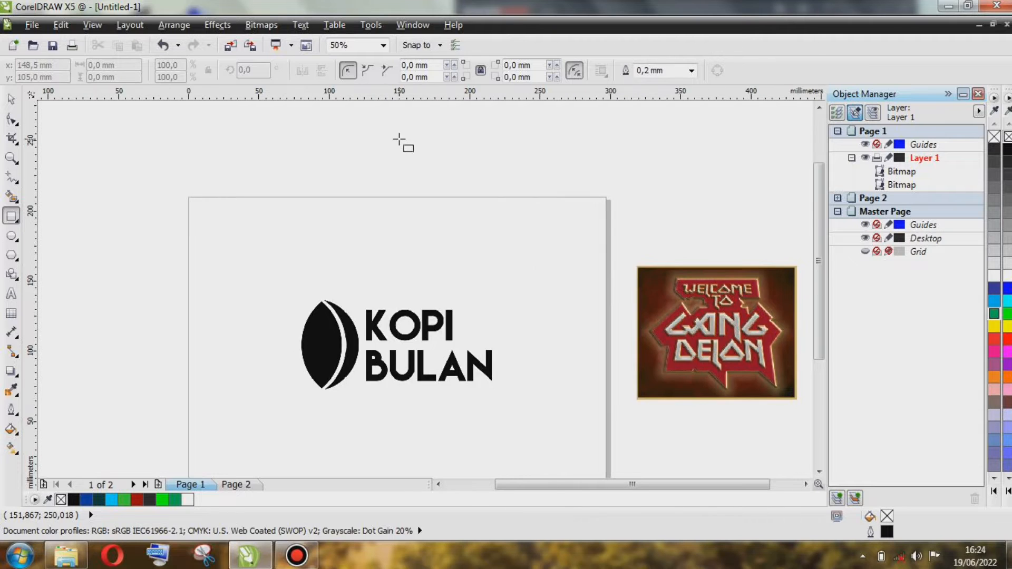
{"action": "mouse_move", "coordinate": [316, 118]}
{"action": "left_mouse_down"}
{"action": "mouse_move", "coordinate": [367, 178]}
{"action": "mouse_move", "coordinate": [475, 261]}
{"action": "left_mouse_up"}
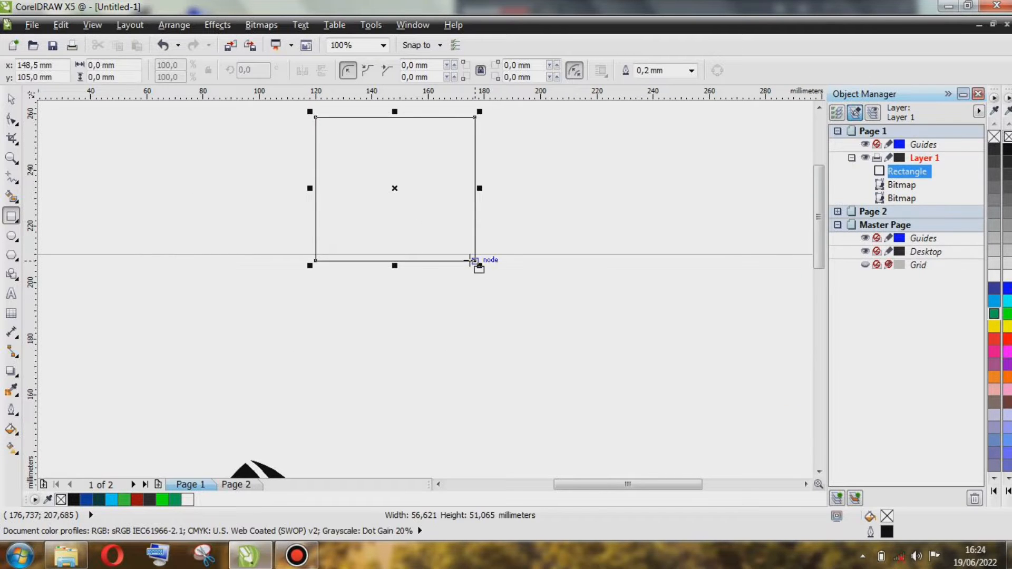
{"action": "left_click", "coordinate": [11, 100]}
Move the rectangle left and slightly down to about X 104 mm, Y 227 mm, and deselect it.
{"action": "scroll", "coordinate": [391, 167], "scroll_direction": "down", "scroll_amount": 1}
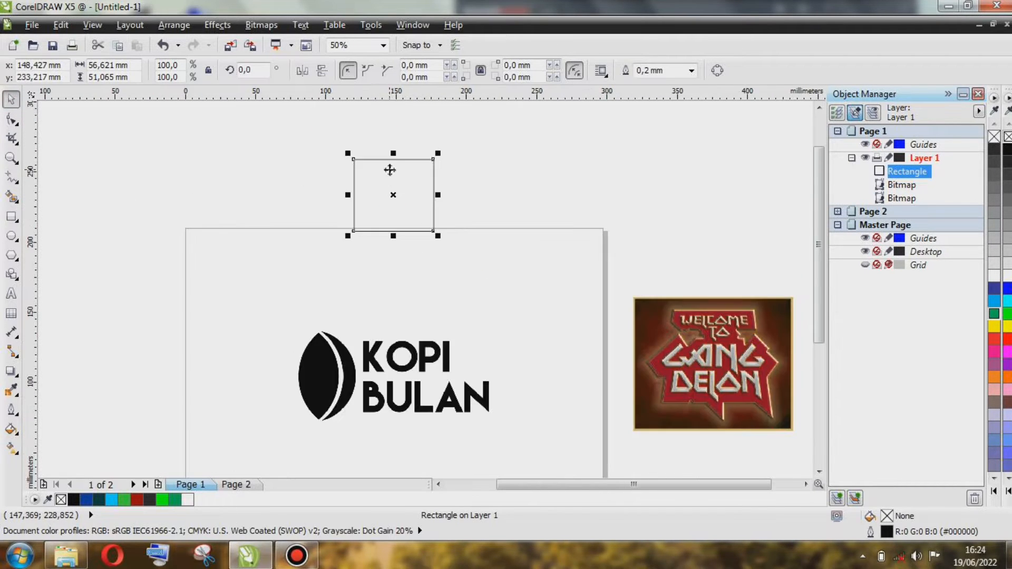
{"action": "scroll", "coordinate": [391, 167], "scroll_direction": "up", "scroll_amount": 1}
{"action": "left_click", "coordinate": [280, 163]}
{"action": "left_click_drag", "start_coordinate": [428, 215], "coordinate": [304, 233]}
{"action": "left_click", "coordinate": [419, 207]}
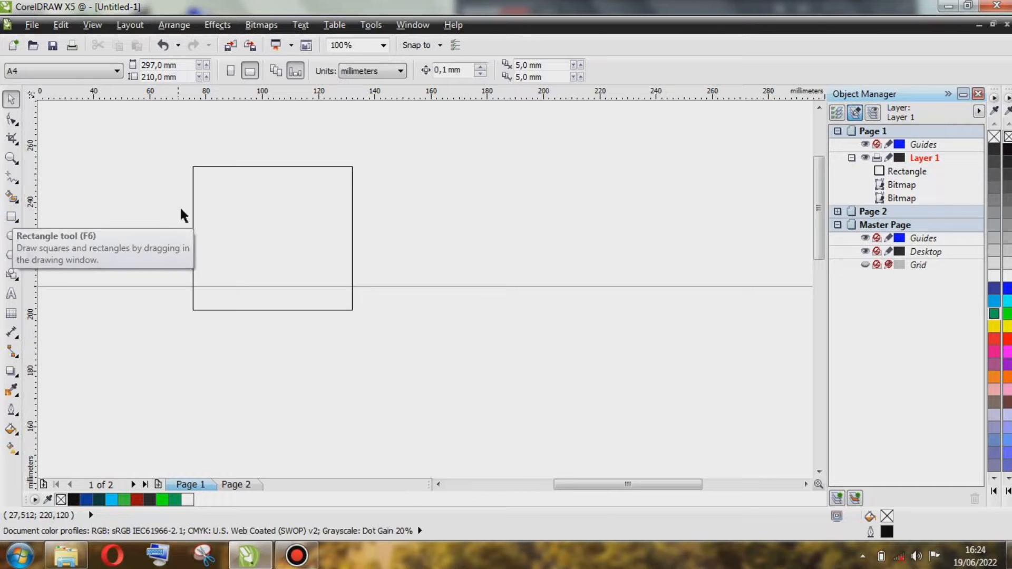
Fill the rectangle with grey #999999.
{"action": "left_click", "coordinate": [259, 196]}
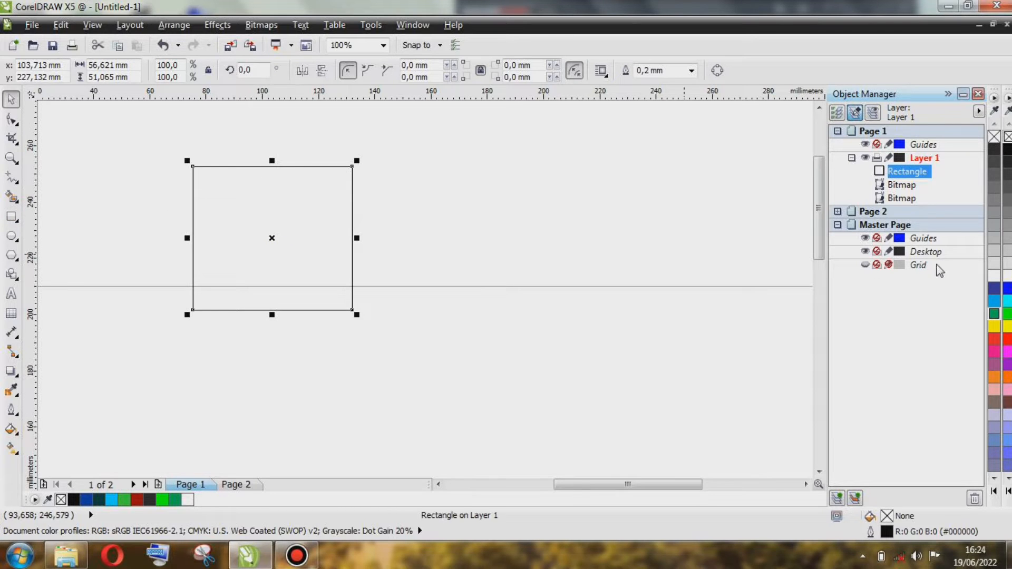
{"action": "left_click", "coordinate": [1006, 225]}
{"action": "left_click", "coordinate": [449, 215]}
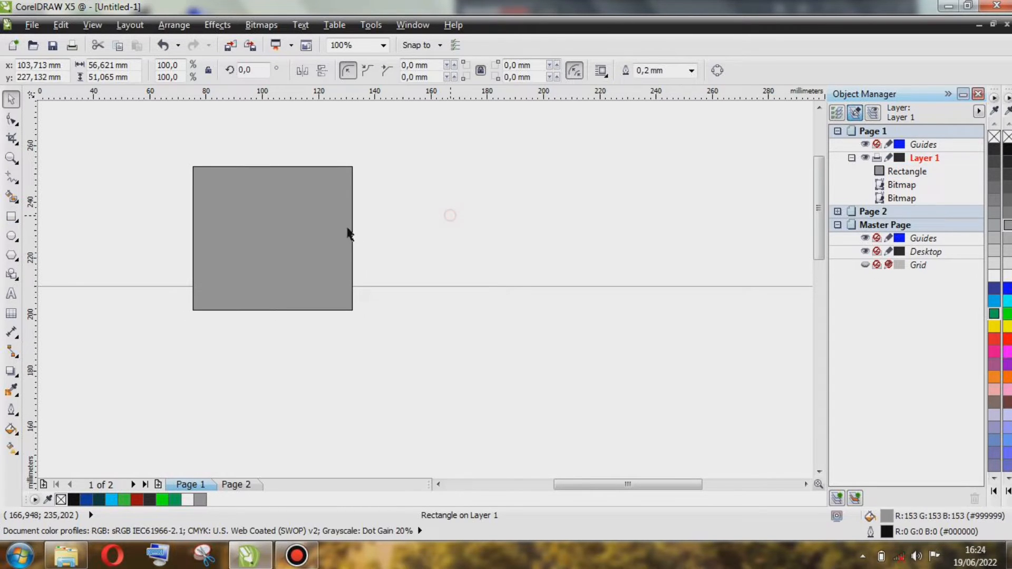
Draw three mutually overlapping ellipses right of the rectangle, the first about 43 by 43 mm and the lowest about 42 by 49 mm.
{"action": "left_click", "coordinate": [11, 234]}
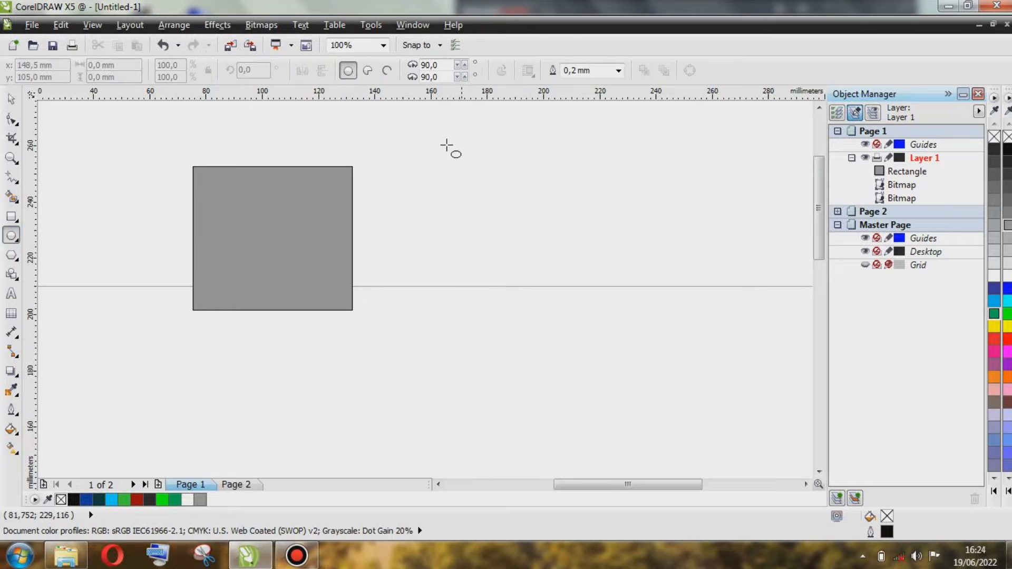
{"action": "left_click_drag", "start_coordinate": [423, 132], "coordinate": [548, 254]}
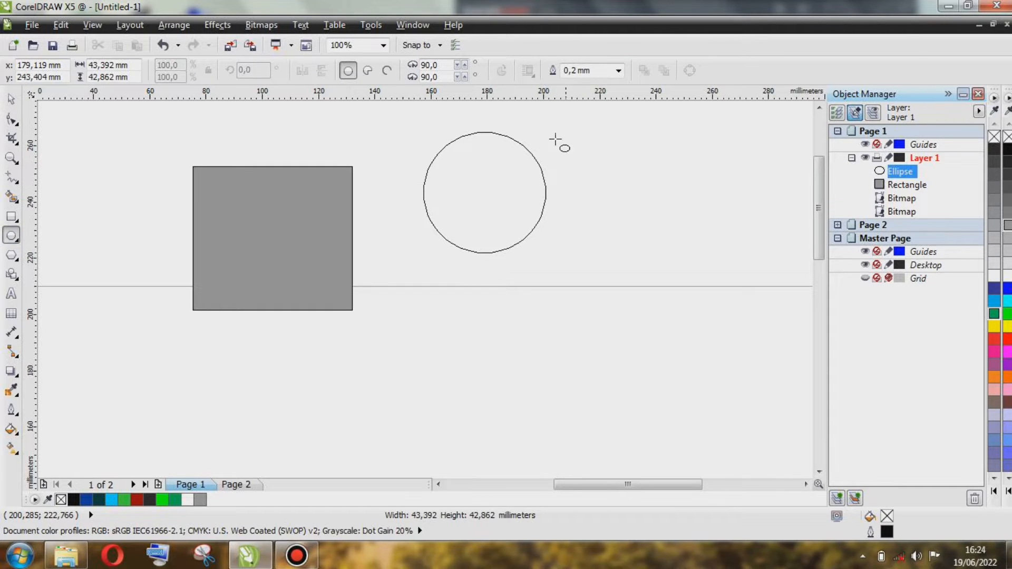
{"action": "left_click_drag", "start_coordinate": [520, 124], "coordinate": [637, 249]}
{"action": "left_click_drag", "start_coordinate": [484, 192], "coordinate": [604, 331]}
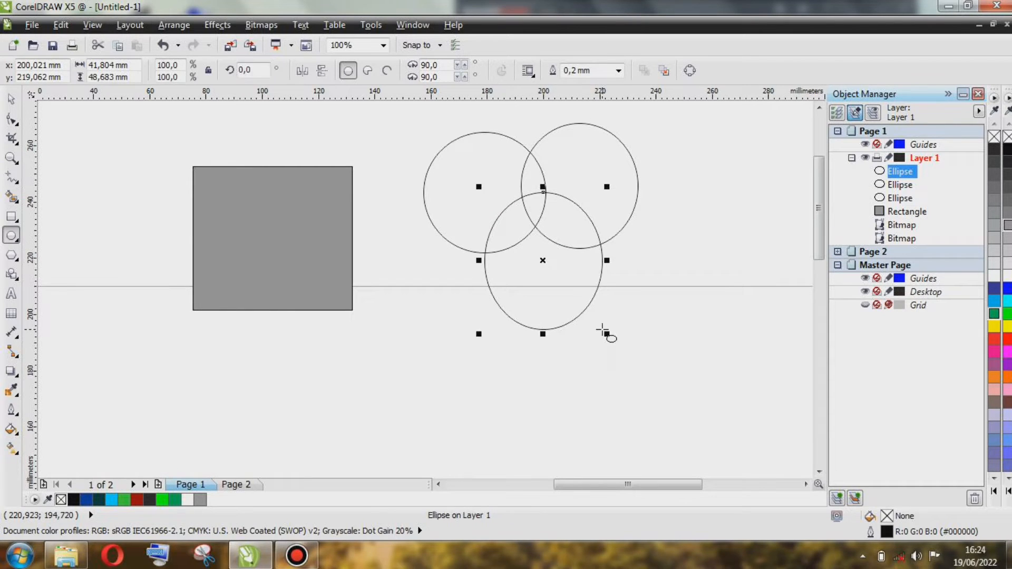
{"action": "left_click", "coordinate": [12, 100]}
{"action": "left_click", "coordinate": [319, 121]}
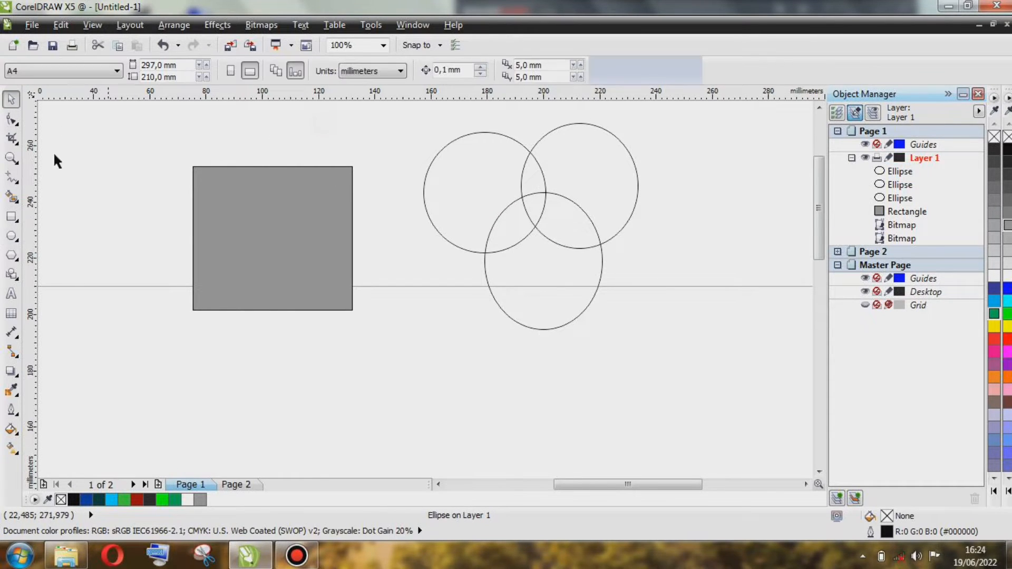
Use Smart Fill to colour the three areas where only two ellipses overlap with the current green.
{"action": "left_click", "coordinate": [11, 196]}
{"action": "left_click", "coordinate": [538, 194]}
{"action": "left_click", "coordinate": [524, 226]}
{"action": "left_click", "coordinate": [571, 219]}
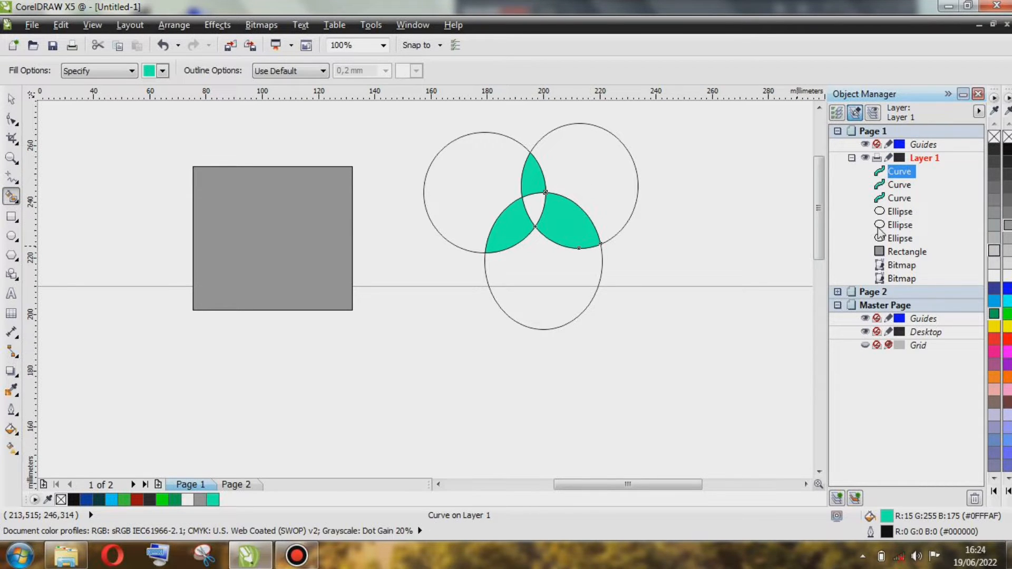
Set the Smart Fill colour to magenta #FF00FF and fill the outer areas of all three ellipses.
{"action": "left_click", "coordinate": [162, 71]}
{"action": "left_click", "coordinate": [162, 121]}
{"action": "left_click", "coordinate": [514, 165]}
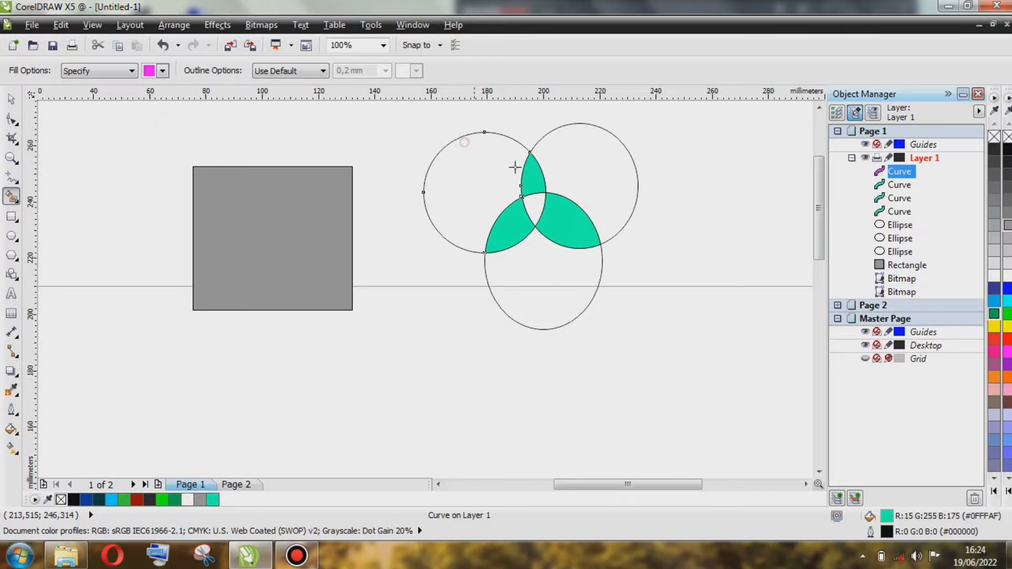
{"action": "left_click", "coordinate": [600, 200]}
{"action": "left_click", "coordinate": [537, 280]}
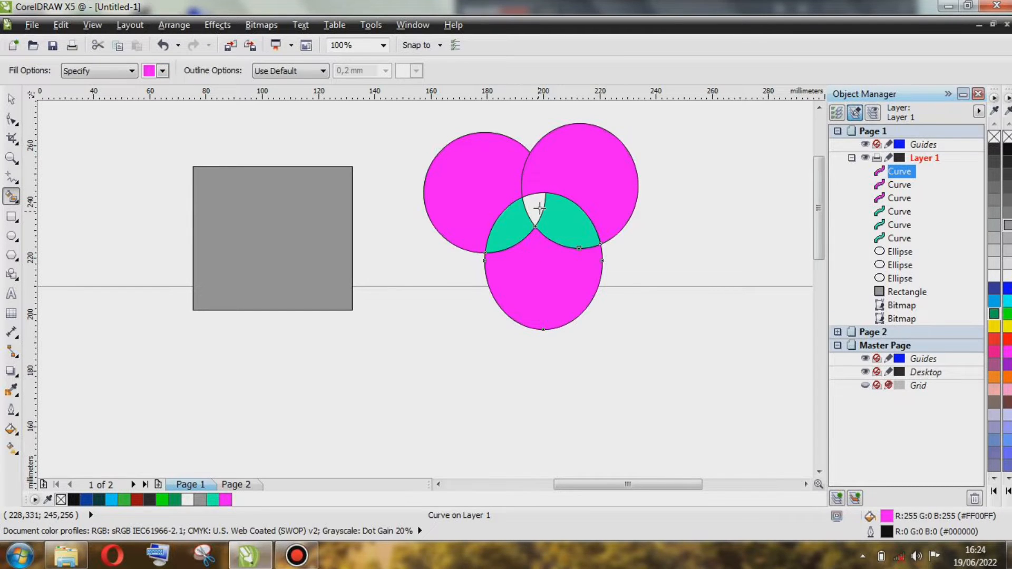
Delete the magenta fill that covers the upper-right ellipse and the upper overlap.
{"action": "left_click", "coordinate": [10, 98]}
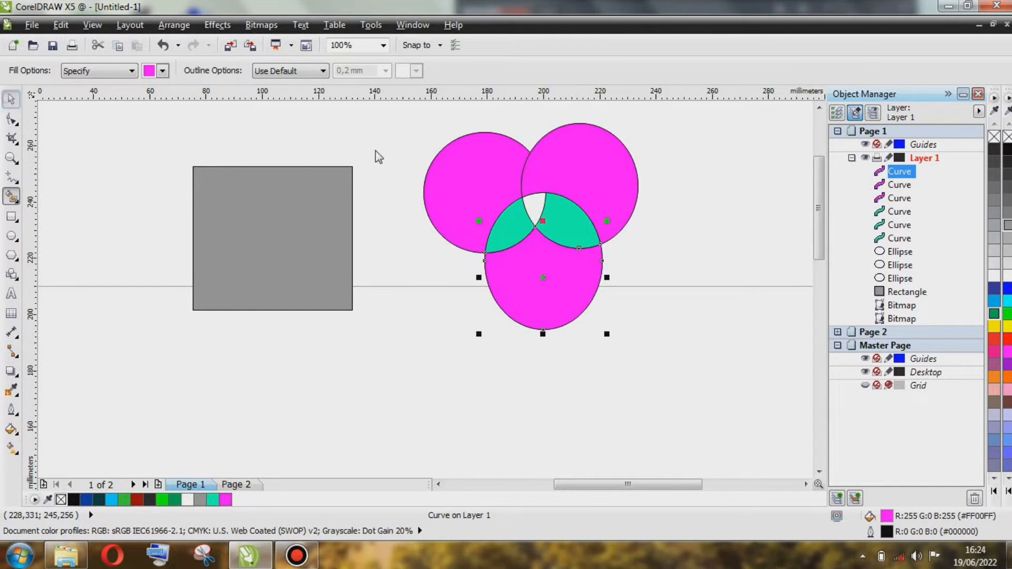
{"action": "left_click", "coordinate": [529, 174]}
{"action": "key", "text": "Delete"}
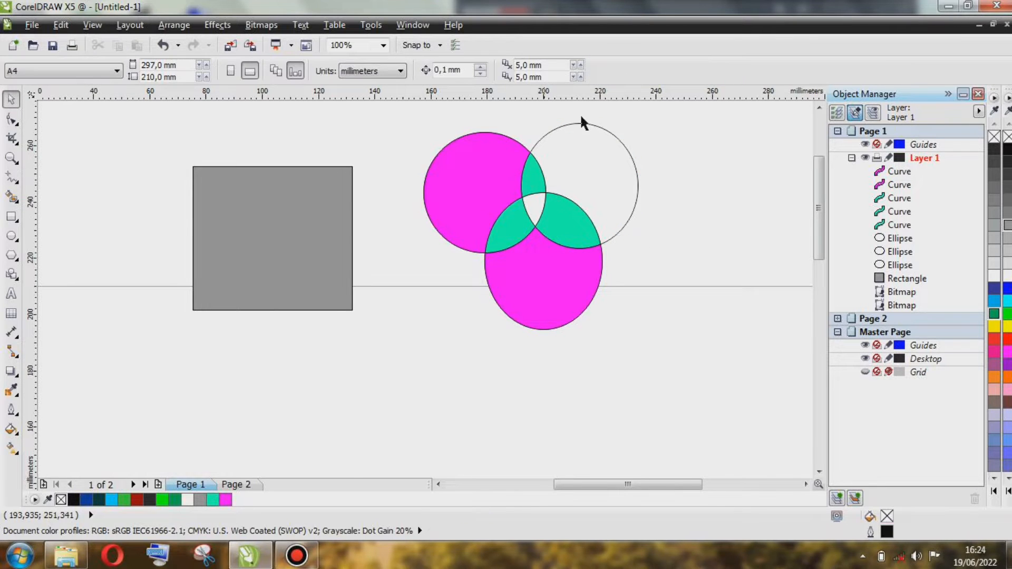
Use Smart Fill in magenta on the upper-right ellipse's outer area and on the central area shared by all three ellipses.
{"action": "scroll", "coordinate": [581, 117], "scroll_direction": "up", "scroll_amount": 2}
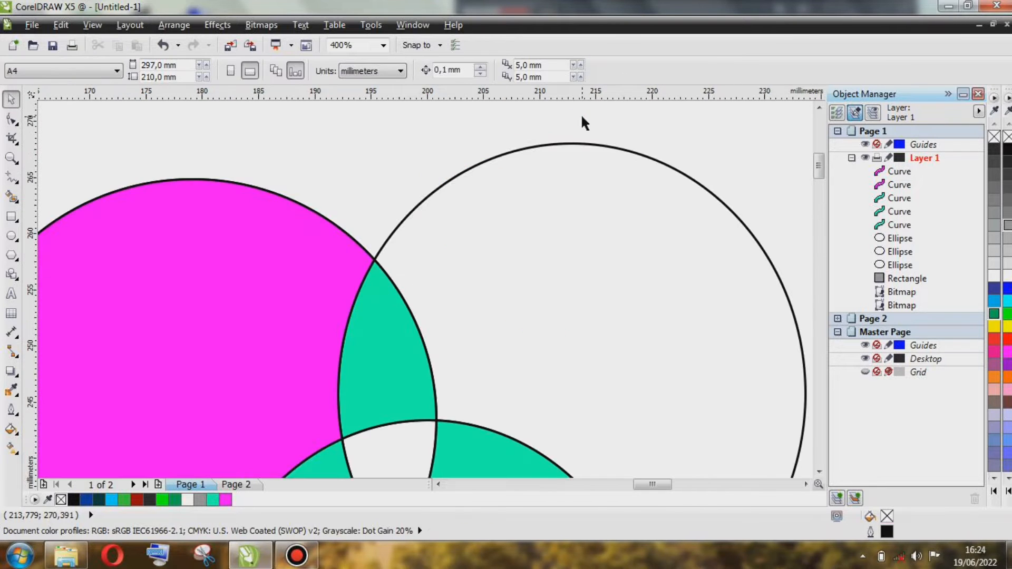
{"action": "left_click", "coordinate": [12, 200]}
{"action": "left_click", "coordinate": [544, 339]}
{"action": "scroll", "coordinate": [451, 276], "scroll_direction": "down", "scroll_amount": 2}
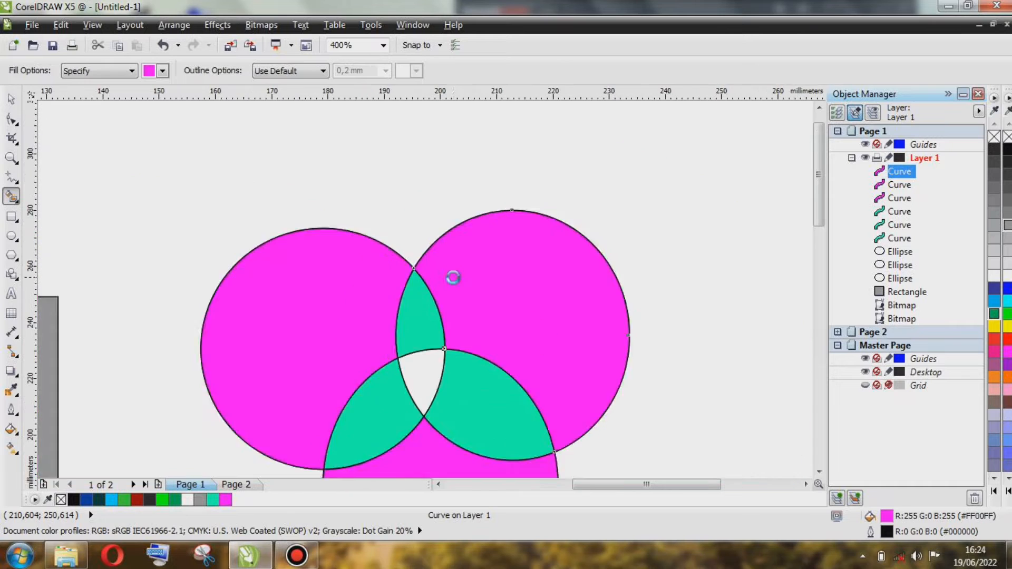
{"action": "scroll", "coordinate": [450, 316], "scroll_direction": "up", "scroll_amount": 1}
{"action": "left_click", "coordinate": [434, 332]}
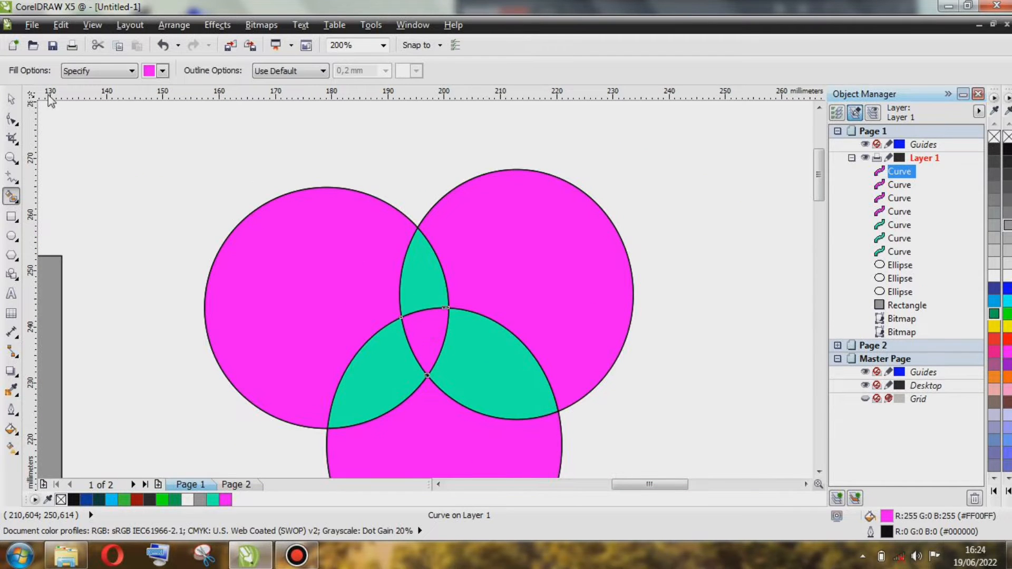
Select the four magenta curves together and move them away from the ellipses to the left of the grey rectangle.
{"action": "key", "text": "space"}
{"action": "scroll", "coordinate": [776, 226], "scroll_direction": "down", "scroll_amount": 1}
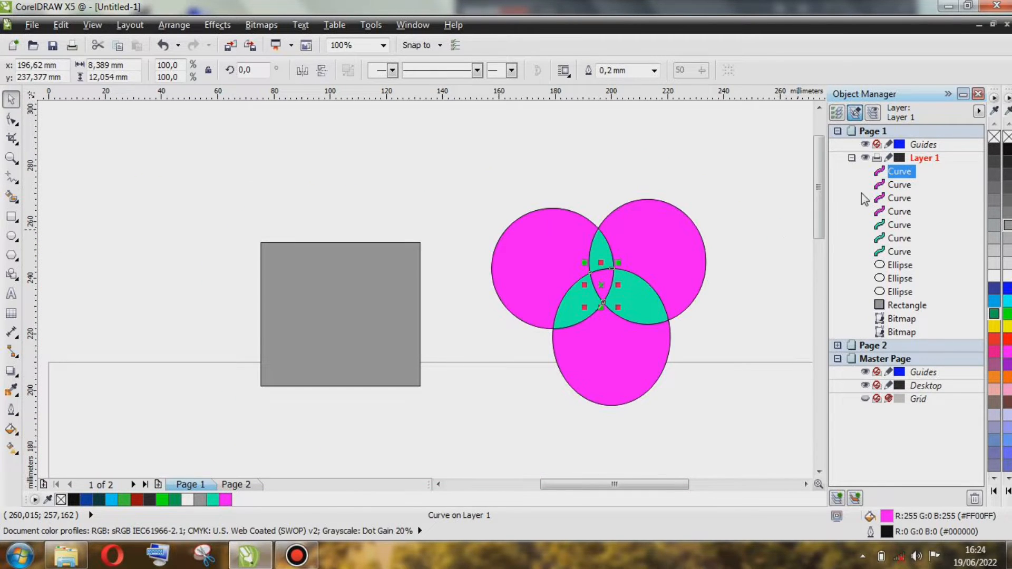
{"action": "left_click", "coordinate": [899, 185], "text": "ctrl"}
{"action": "left_click", "coordinate": [899, 198], "text": "ctrl"}
{"action": "left_click", "coordinate": [899, 211], "text": "ctrl"}
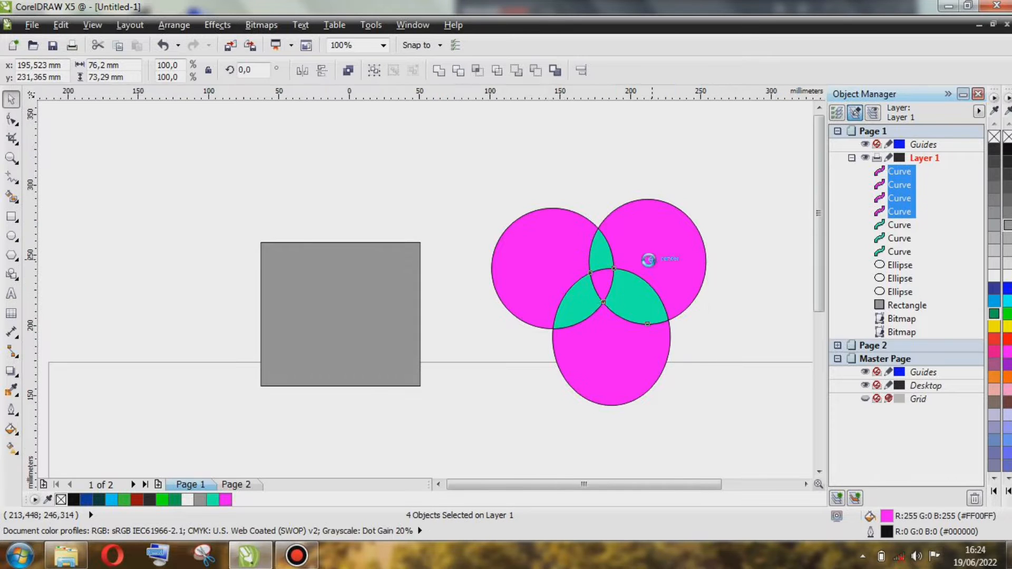
{"action": "scroll", "coordinate": [648, 260], "scroll_direction": "down", "scroll_amount": 1}
{"action": "left_click_drag", "start_coordinate": [628, 287], "coordinate": [364, 247]}
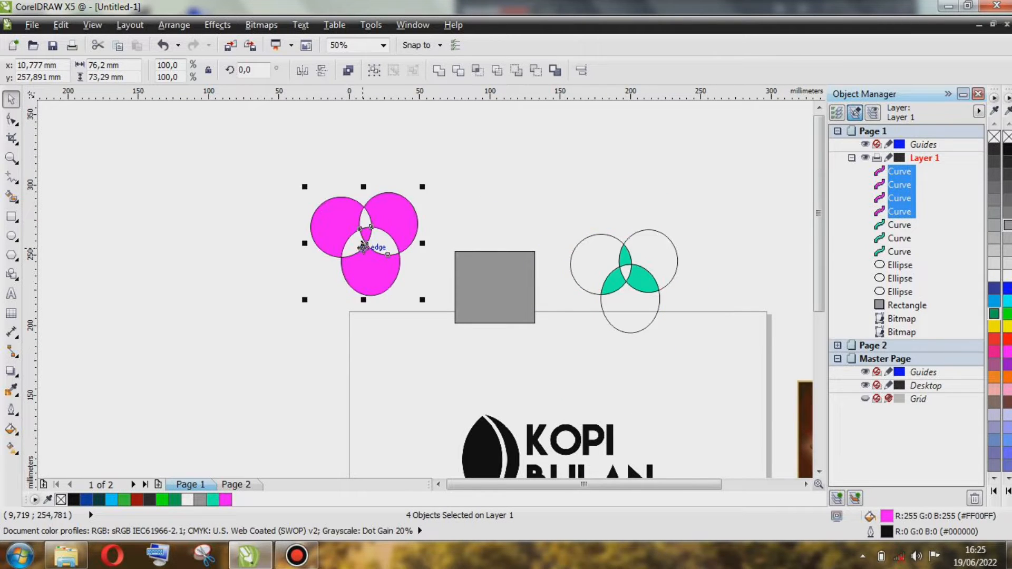
Weld the four magenta curves into one shape.
{"action": "scroll", "coordinate": [364, 246], "scroll_direction": "up", "scroll_amount": 1}
{"action": "left_click", "coordinate": [438, 72]}
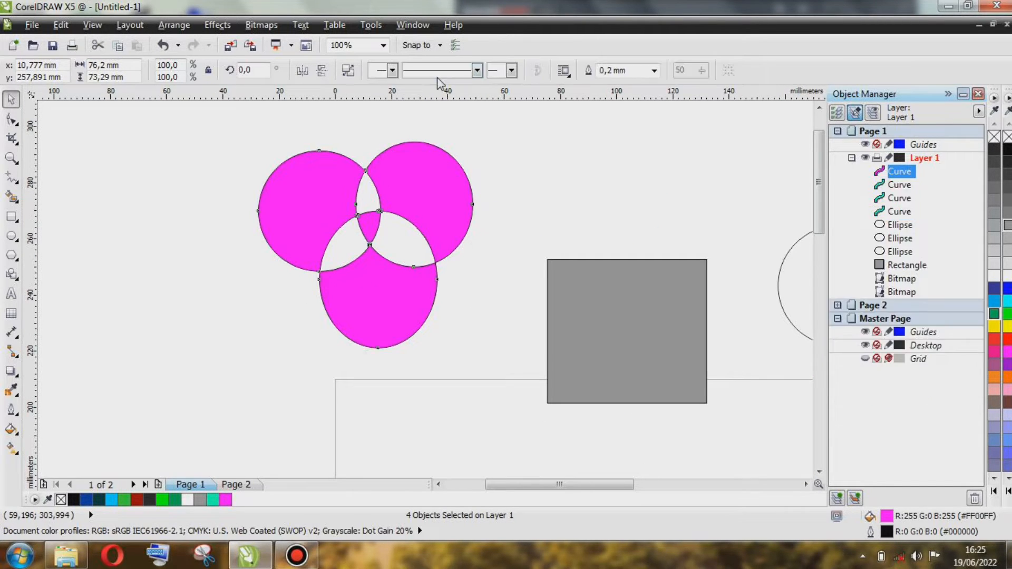
{"action": "left_click", "coordinate": [513, 203]}
Remove the welded magenta shape's outline and move it down and right, next to the grey rectangle.
{"action": "left_click", "coordinate": [442, 205]}
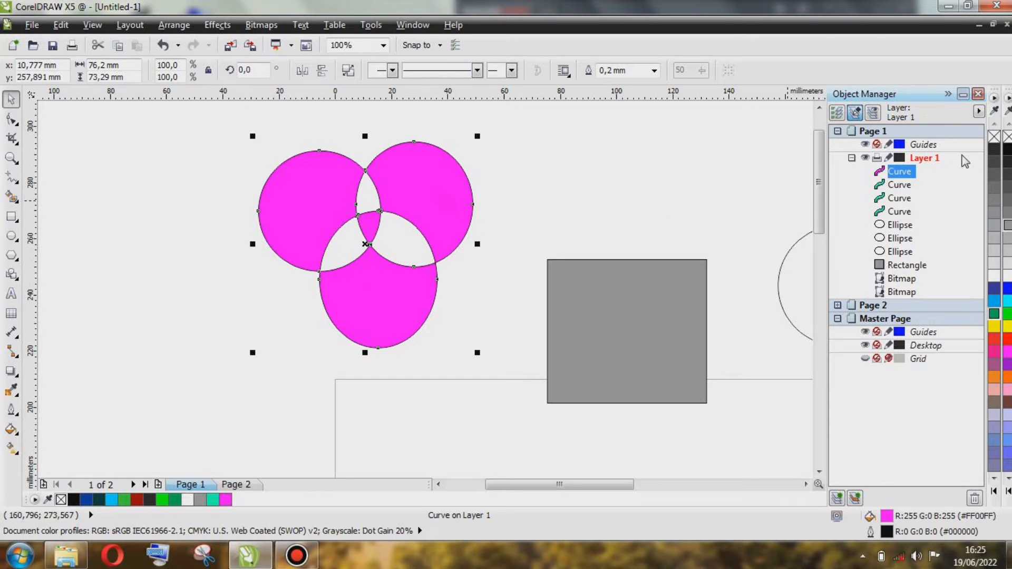
{"action": "right_click", "coordinate": [994, 136]}
{"action": "left_click", "coordinate": [266, 164]}
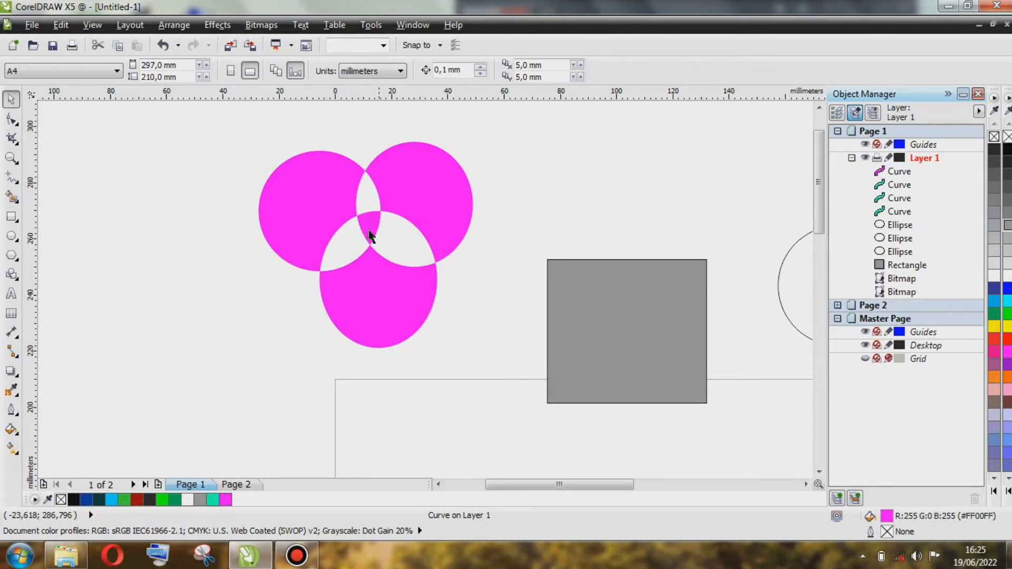
{"action": "left_click_drag", "start_coordinate": [370, 236], "coordinate": [435, 308]}
{"action": "left_click", "coordinate": [560, 225]}
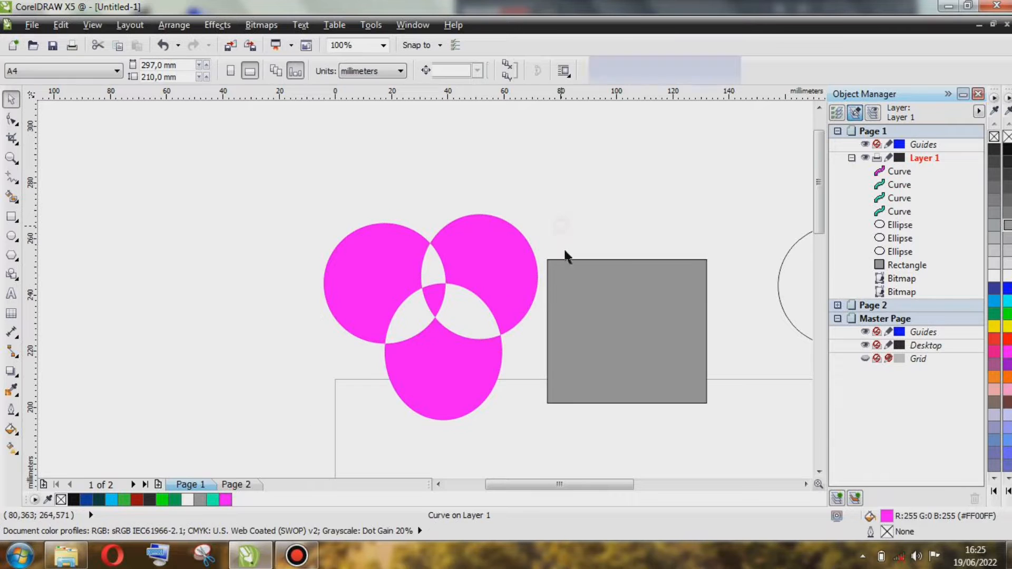
Remove the outline from the grey rectangle.
{"action": "scroll", "coordinate": [564, 252], "scroll_direction": "down", "scroll_amount": 2}
{"action": "left_click", "coordinate": [564, 257]}
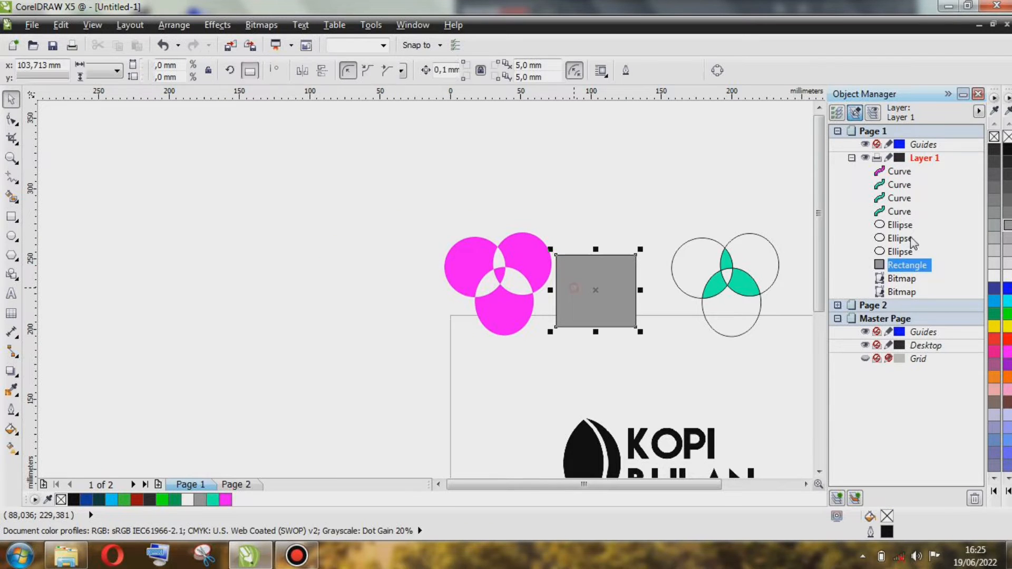
{"action": "right_click", "coordinate": [994, 137]}
{"action": "scroll", "coordinate": [728, 279], "scroll_direction": "up", "scroll_amount": 2}
{"action": "left_click", "coordinate": [187, 170]}
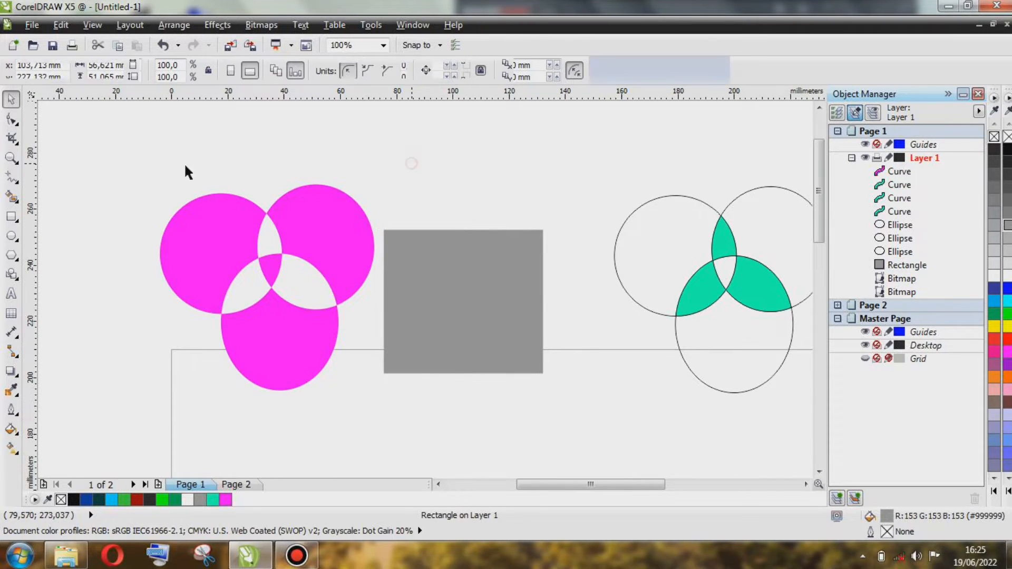
{"action": "left_click", "coordinate": [316, 248]}
{"action": "left_click", "coordinate": [402, 285]}
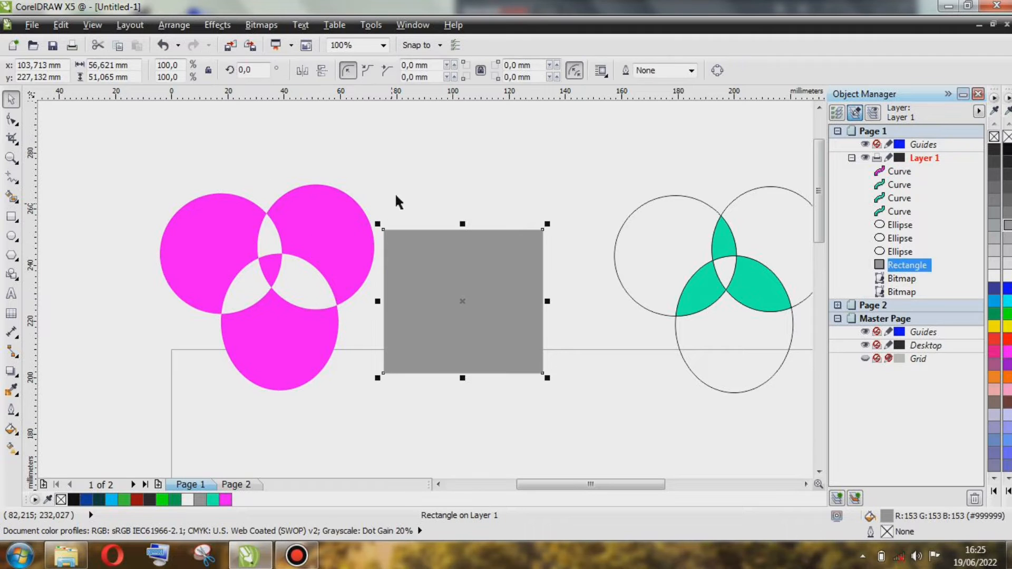
{"action": "left_click", "coordinate": [396, 198]}
{"action": "left_click", "coordinate": [359, 209]}
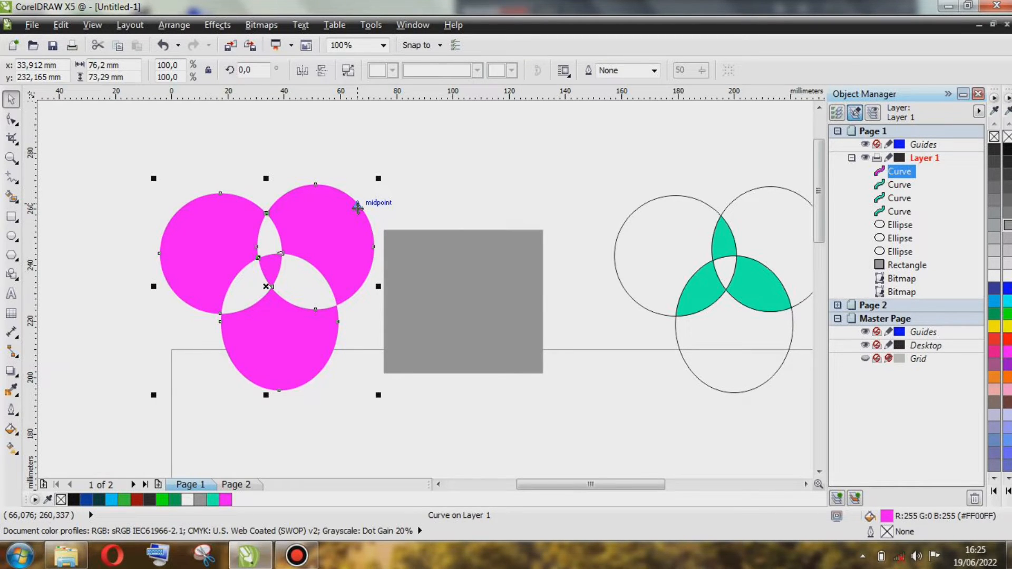
{"action": "left_click", "coordinate": [270, 173]}
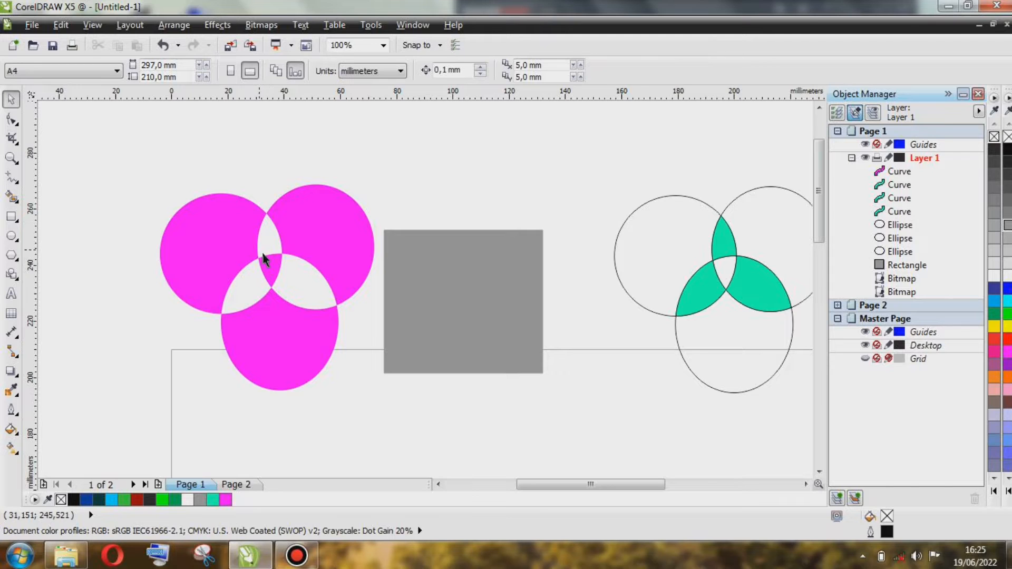
Examine the magenta shape's edges and the points where its lobes meet at extreme zoom.
{"action": "scroll", "coordinate": [261, 263], "scroll_direction": "up", "scroll_amount": 8}
{"action": "scroll", "coordinate": [311, 216], "scroll_direction": "up", "scroll_amount": 12}
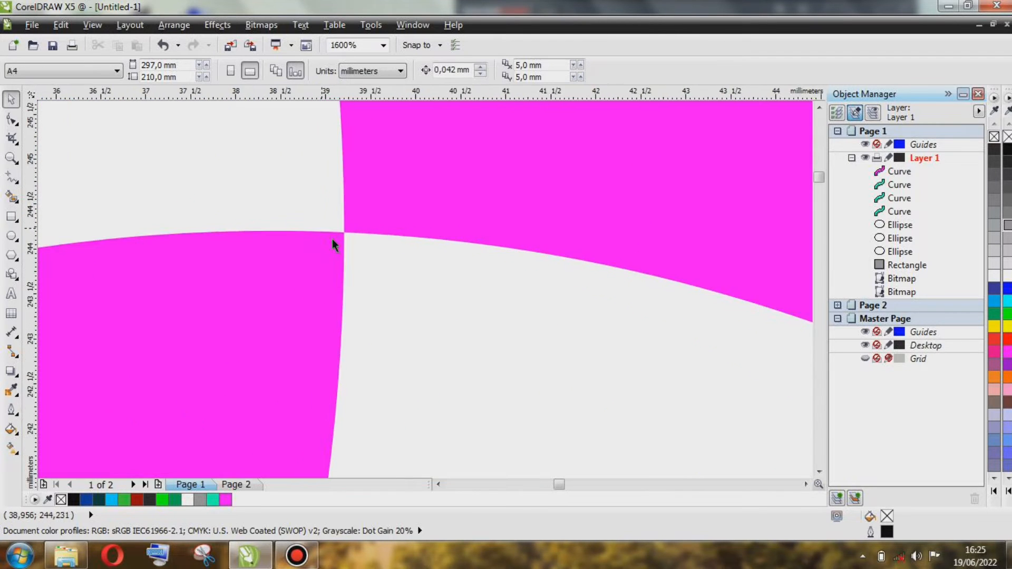
{"action": "scroll", "coordinate": [334, 317], "scroll_direction": "up", "scroll_amount": 3}
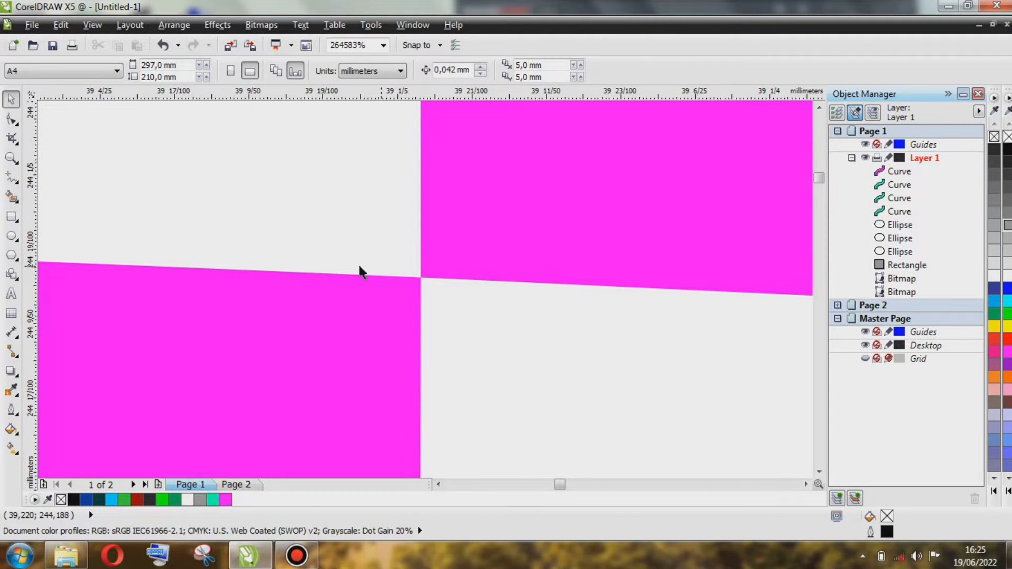
{"action": "scroll", "coordinate": [445, 276], "scroll_direction": "down", "scroll_amount": 4}
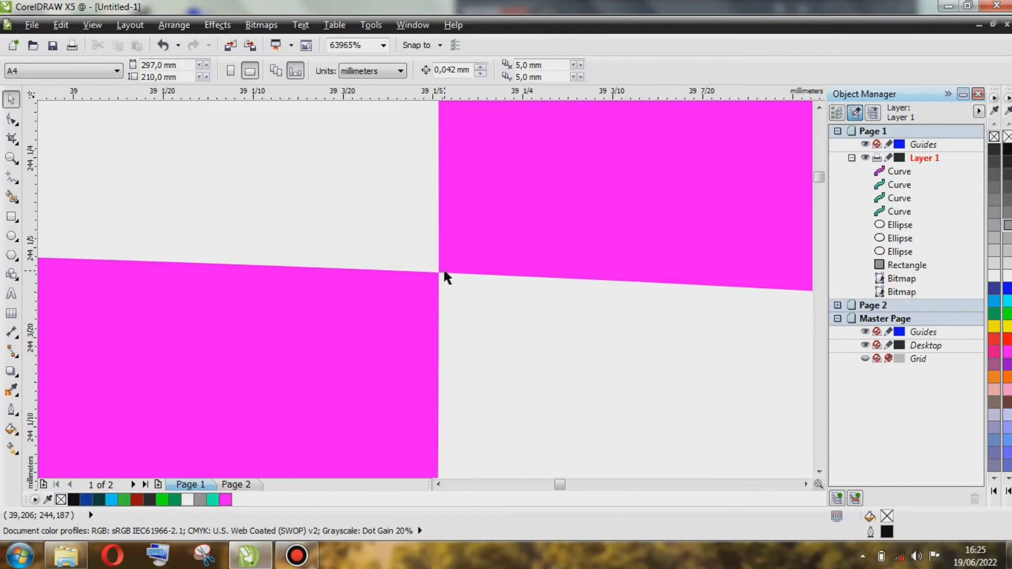
{"action": "scroll", "coordinate": [444, 277], "scroll_direction": "down", "scroll_amount": 15}
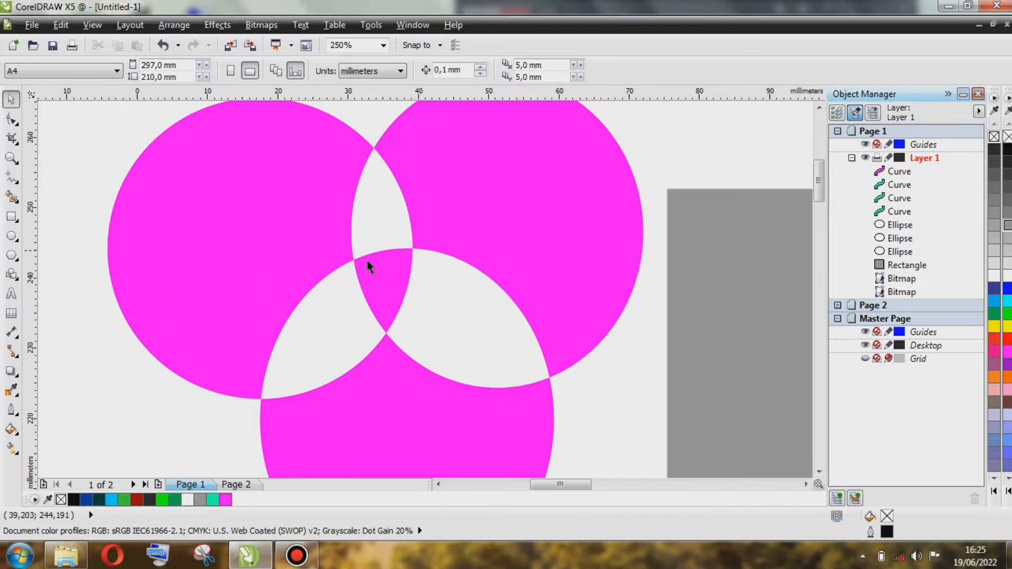
{"action": "scroll", "coordinate": [368, 266], "scroll_direction": "up", "scroll_amount": 11}
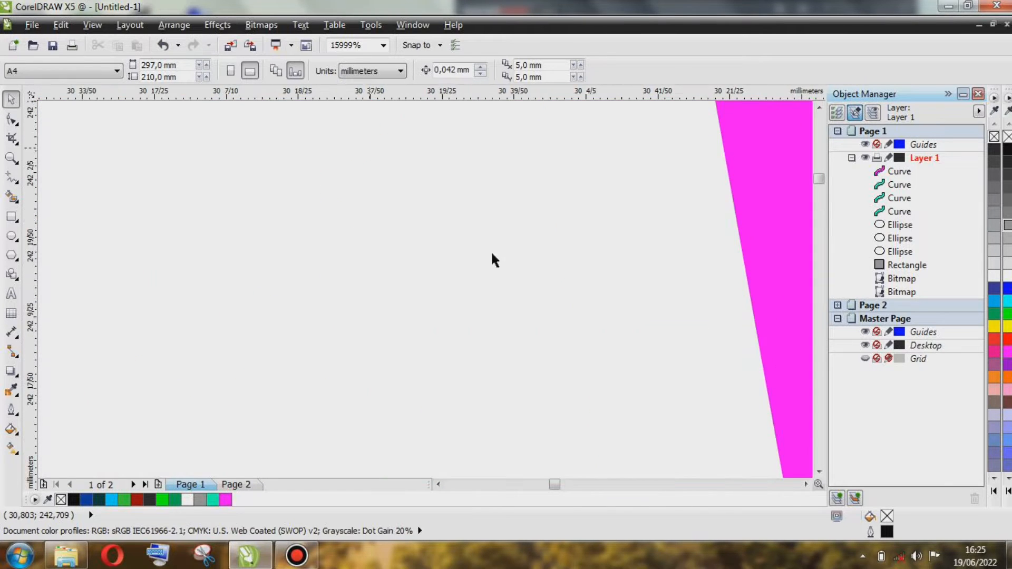
{"action": "scroll", "coordinate": [547, 291], "scroll_direction": "down", "scroll_amount": 11}
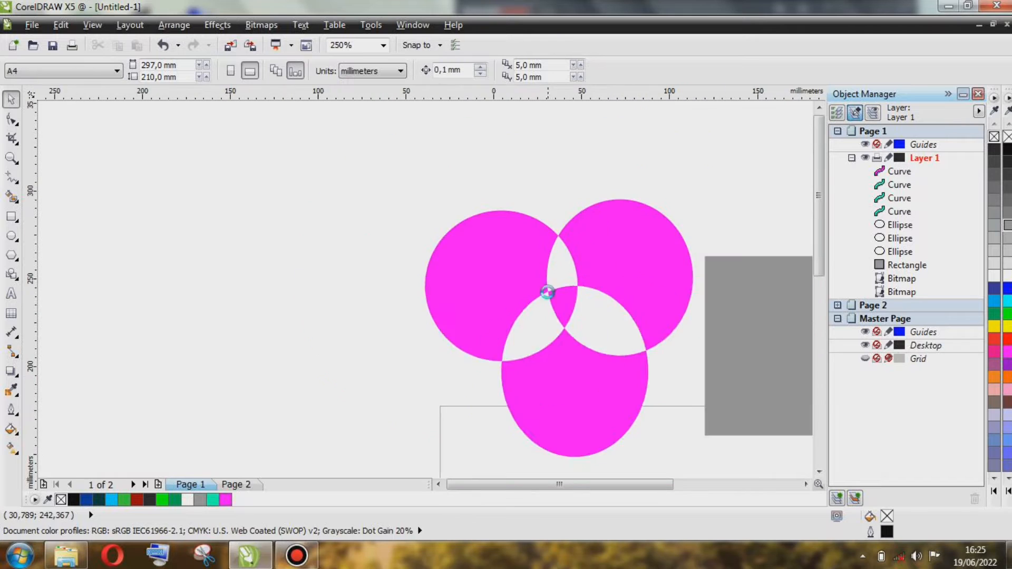
{"action": "scroll", "coordinate": [547, 291], "scroll_direction": "down", "scroll_amount": 4}
Move the magenta shape about 22 mm to the left, farther away from the grey rectangle.
{"action": "left_click", "coordinate": [511, 278]}
{"action": "scroll", "coordinate": [547, 295], "scroll_direction": "up", "scroll_amount": 2}
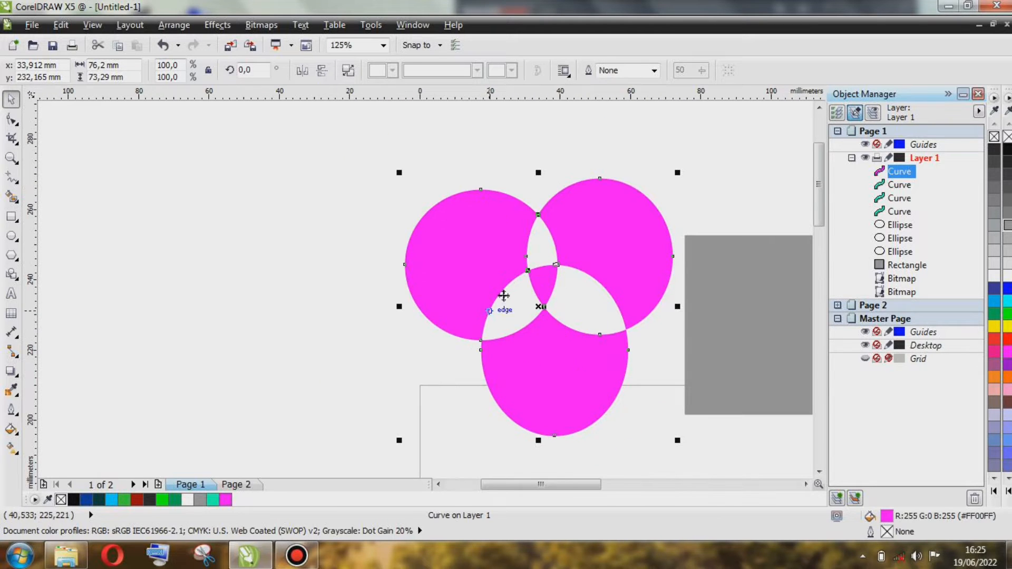
{"action": "left_click_drag", "start_coordinate": [514, 265], "coordinate": [437, 264]}
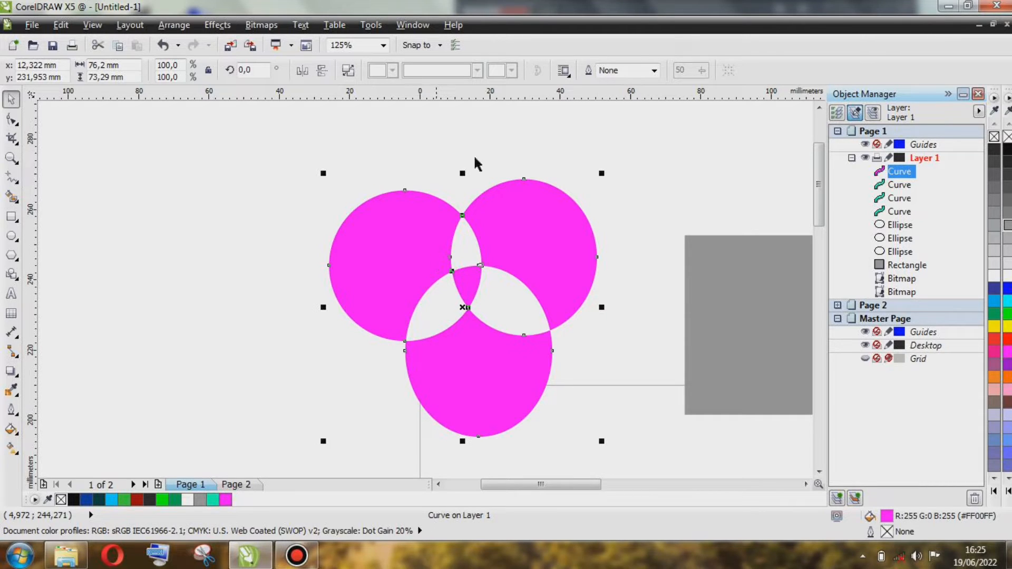
{"action": "left_click", "coordinate": [536, 161]}
Try a cyan fill on the magenta three-lobed shape and settle on orange (#FF6600).
{"action": "left_click", "coordinate": [542, 203]}
{"action": "left_click", "coordinate": [1007, 301]}
{"action": "left_click", "coordinate": [1007, 376]}
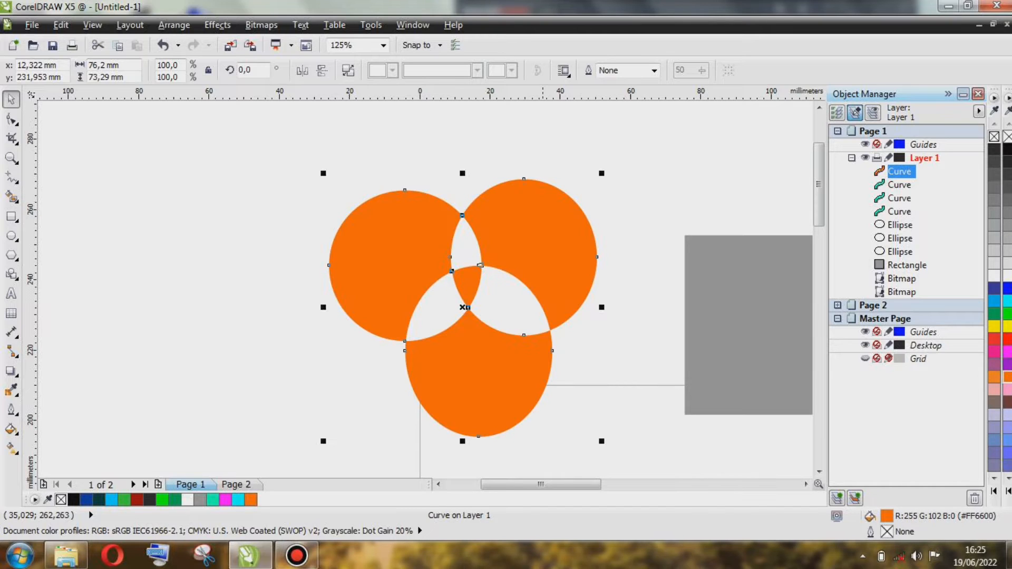
Give the orange shape a black outline 1.5 mm wide and deselect it.
{"action": "right_click", "coordinate": [1007, 150]}
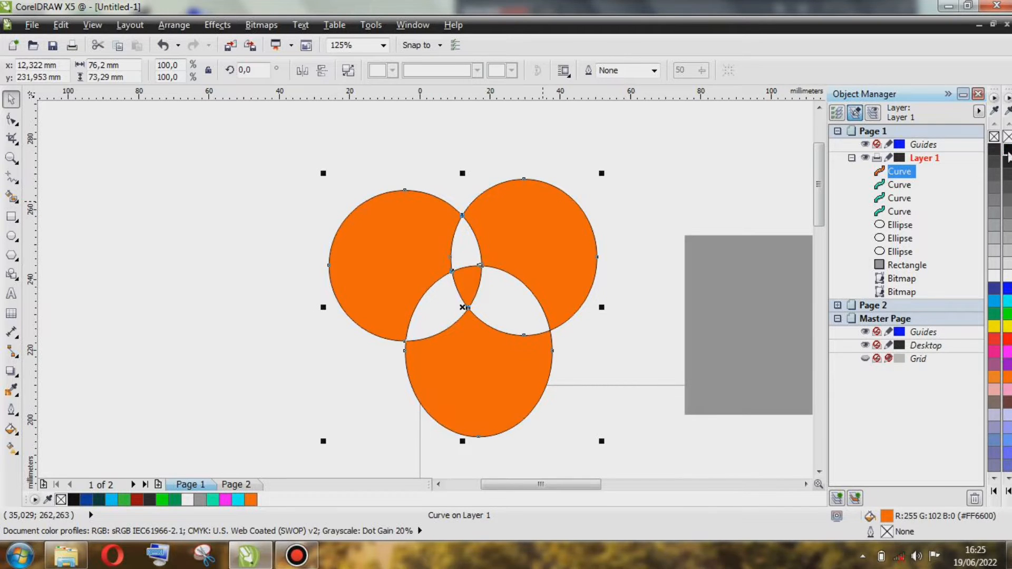
{"action": "left_click", "coordinate": [653, 70]}
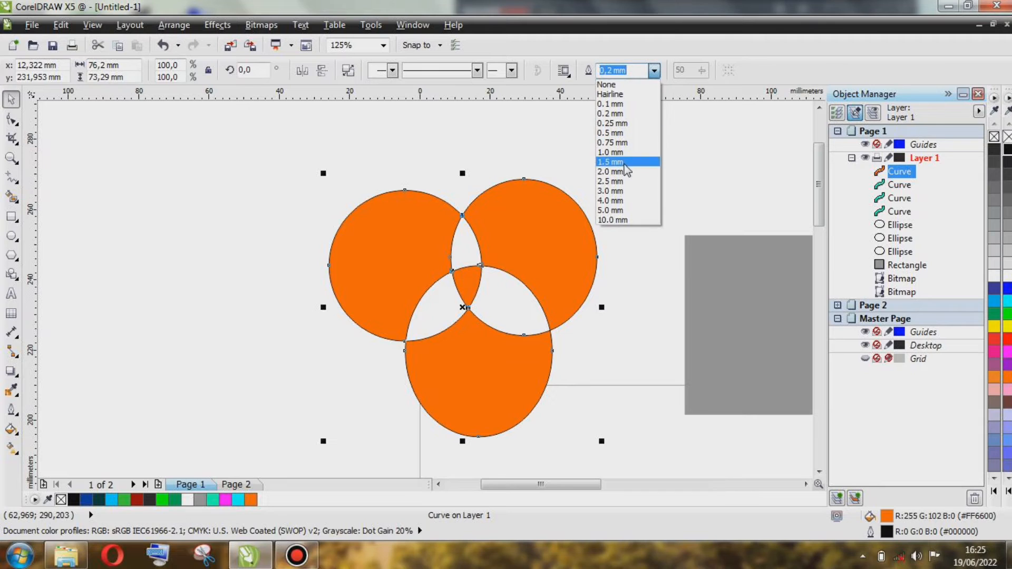
{"action": "left_click", "coordinate": [619, 160]}
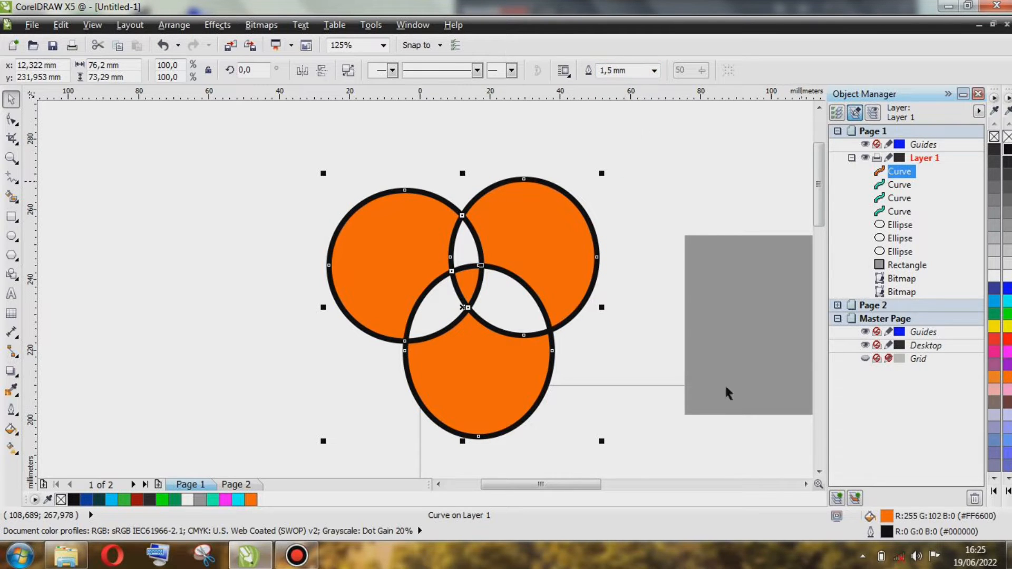
{"action": "scroll", "coordinate": [548, 267], "scroll_direction": "down", "scroll_amount": 2}
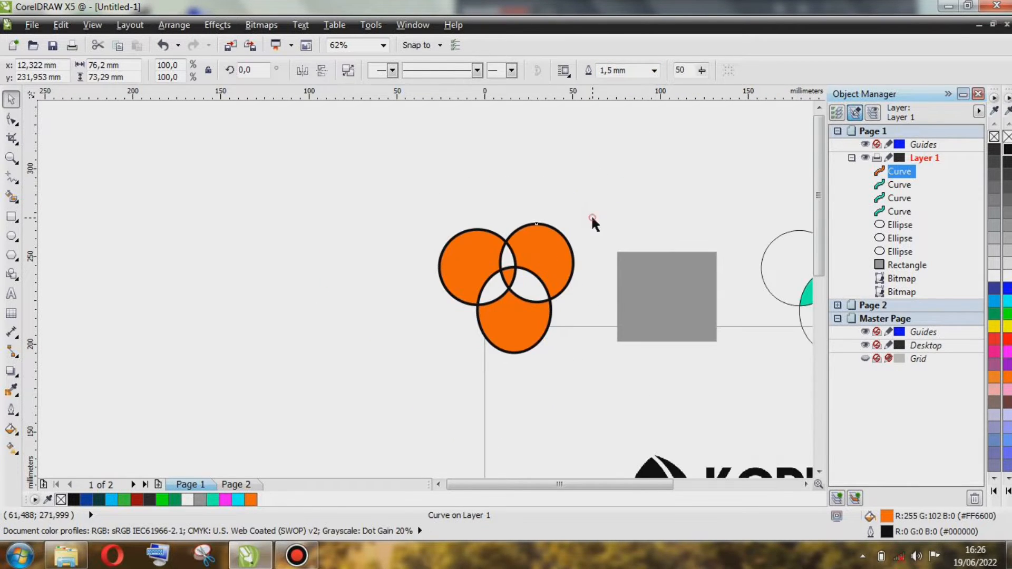
{"action": "left_click", "coordinate": [618, 163]}
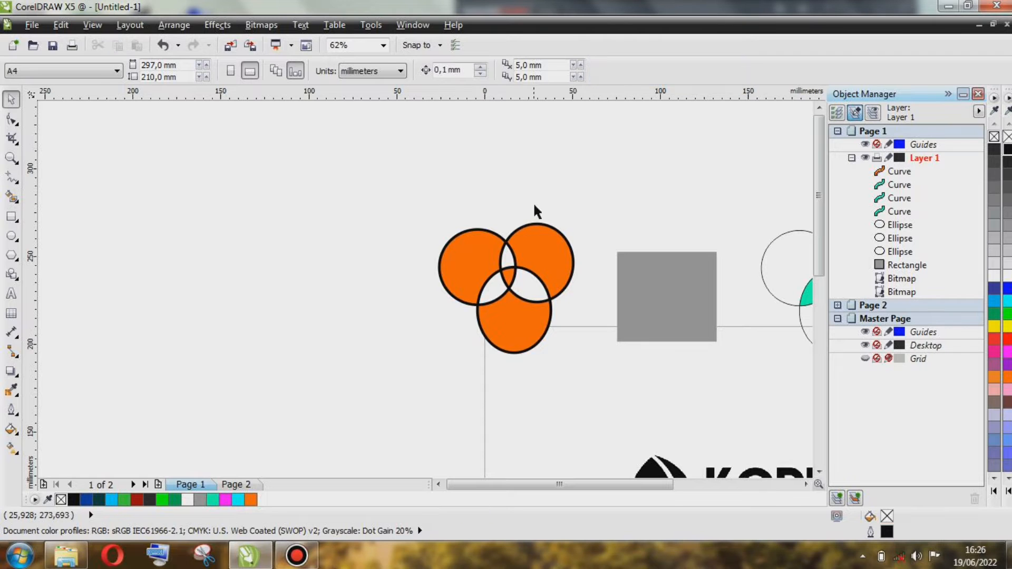
Examine the edges of the "Welcome to Gang Delon" bitmap at extreme zoom, down to its individual pixels.
{"action": "scroll", "coordinate": [534, 206], "scroll_direction": "down", "scroll_amount": 4}
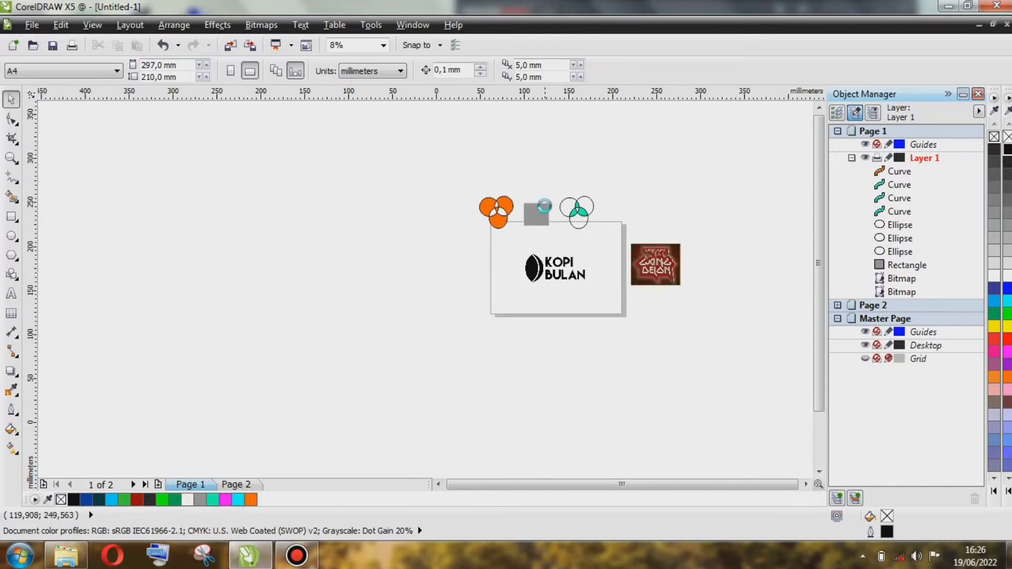
{"action": "scroll", "coordinate": [665, 269], "scroll_direction": "up", "scroll_amount": 2}
{"action": "scroll", "coordinate": [576, 271], "scroll_direction": "down", "scroll_amount": 2}
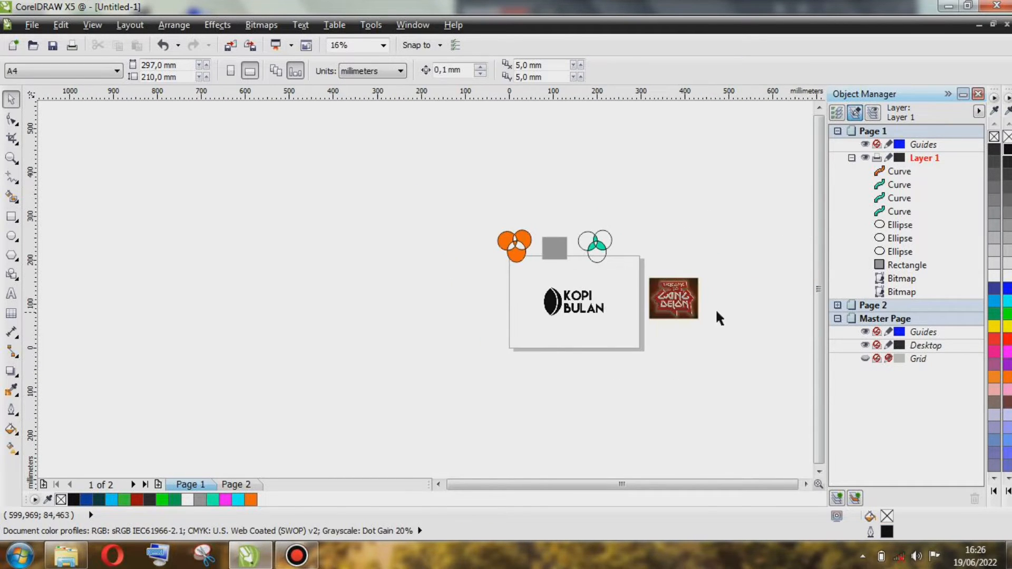
{"action": "scroll", "coordinate": [715, 308], "scroll_direction": "up", "scroll_amount": 3}
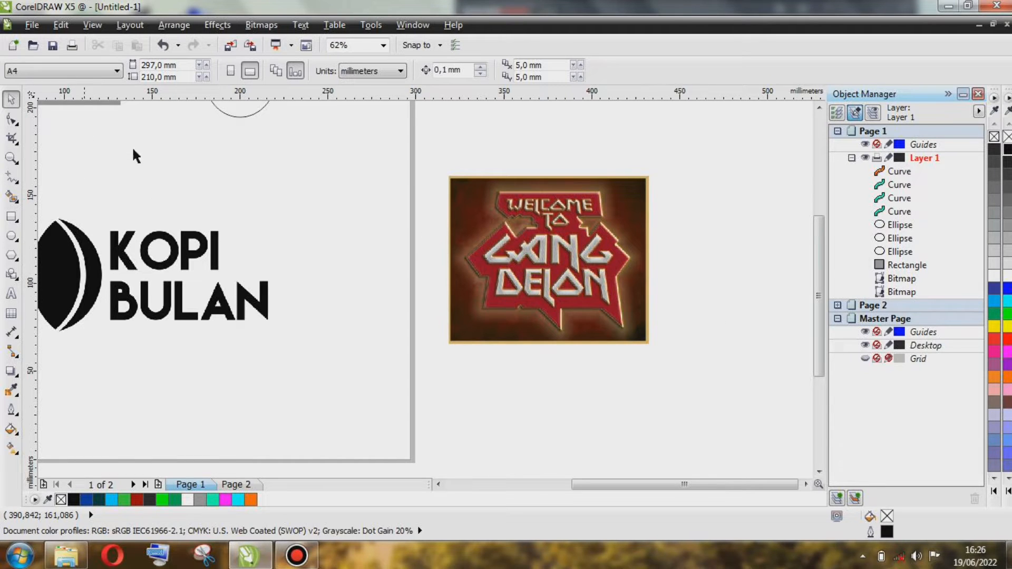
{"action": "scroll", "coordinate": [534, 226], "scroll_direction": "up", "scroll_amount": 3}
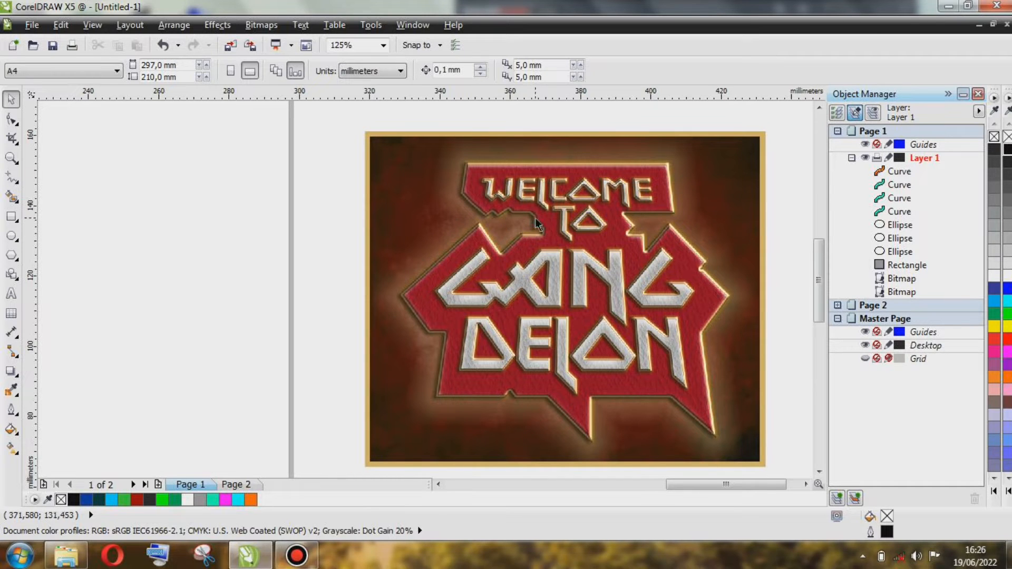
{"action": "scroll", "coordinate": [536, 217], "scroll_direction": "up", "scroll_amount": 12}
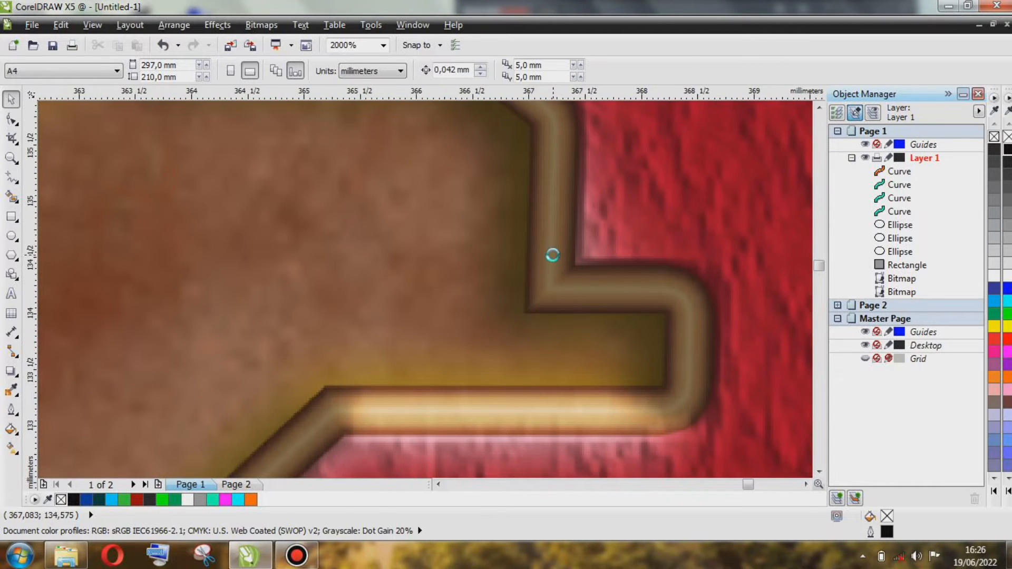
{"action": "scroll", "coordinate": [553, 255], "scroll_direction": "up", "scroll_amount": 5}
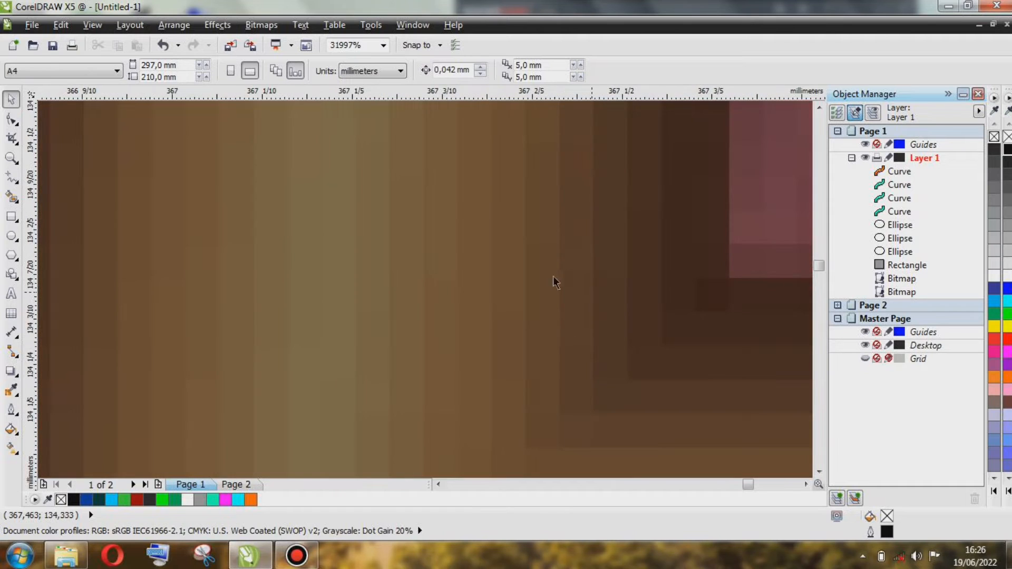
{"action": "scroll", "coordinate": [492, 257], "scroll_direction": "up", "scroll_amount": 2}
{"action": "scroll", "coordinate": [611, 233], "scroll_direction": "up", "scroll_amount": 3}
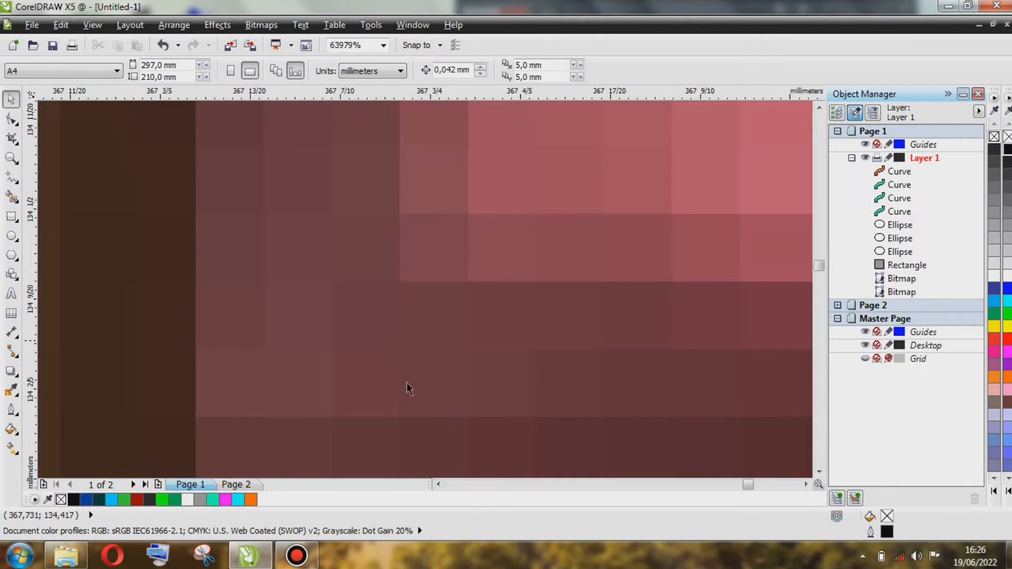
{"action": "scroll", "coordinate": [464, 289], "scroll_direction": "down", "scroll_amount": 3}
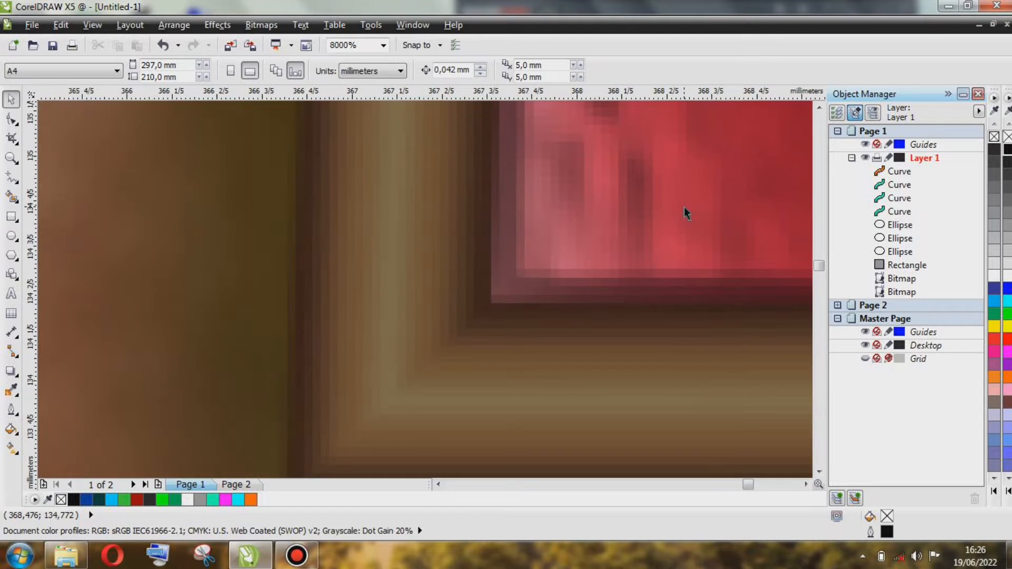
{"action": "scroll", "coordinate": [568, 246], "scroll_direction": "down", "scroll_amount": 1}
{"action": "scroll", "coordinate": [560, 216], "scroll_direction": "up", "scroll_amount": 1}
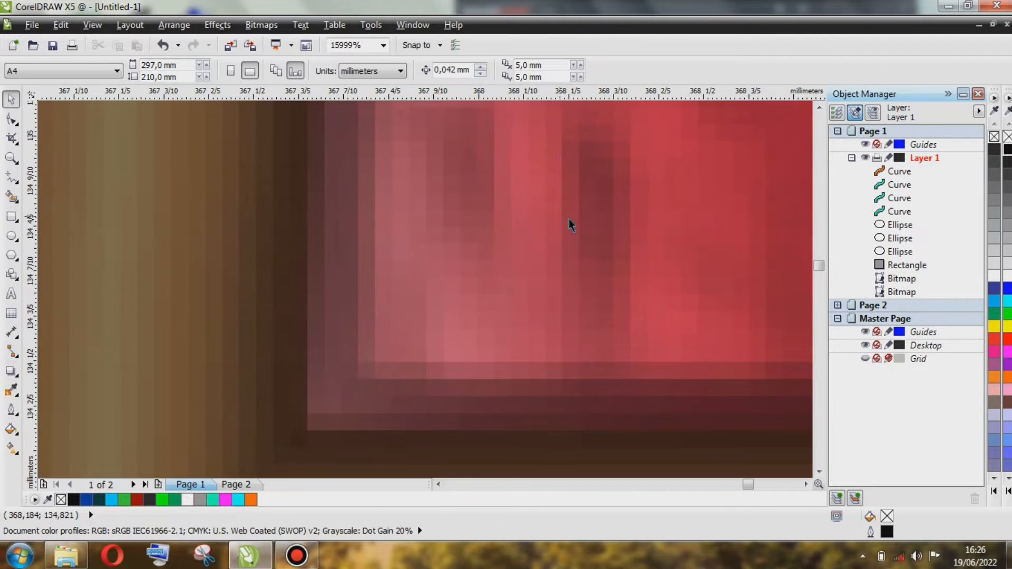
{"action": "scroll", "coordinate": [507, 252], "scroll_direction": "down", "scroll_amount": 3}
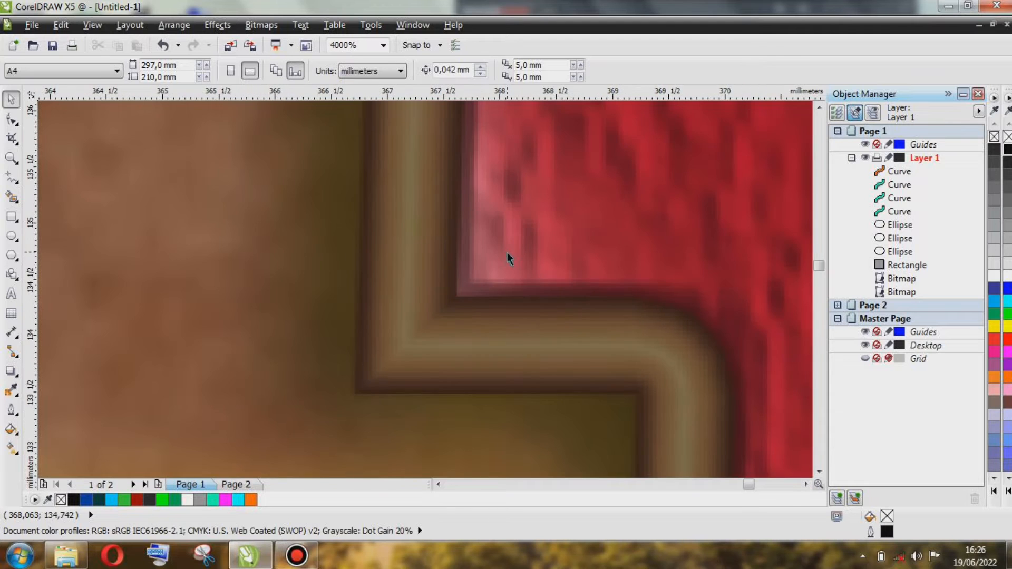
{"action": "scroll", "coordinate": [449, 250], "scroll_direction": "down", "scroll_amount": 2}
{"action": "scroll", "coordinate": [482, 241], "scroll_direction": "down", "scroll_amount": 6}
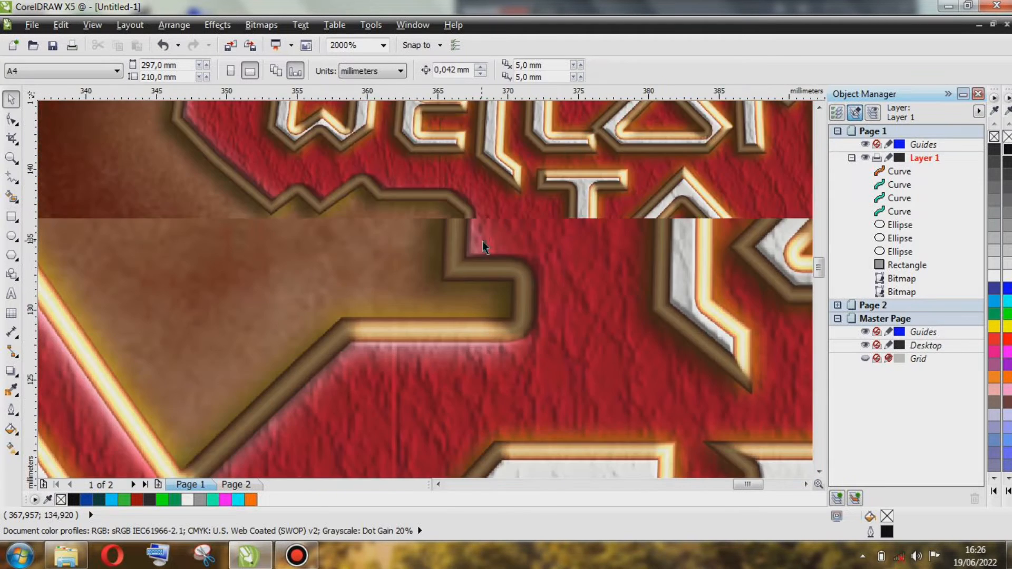
Examine the orange shape's black outline and inner corners at extreme zoom for comparison with the bitmap.
{"action": "scroll", "coordinate": [189, 134], "scroll_direction": "up", "scroll_amount": 6}
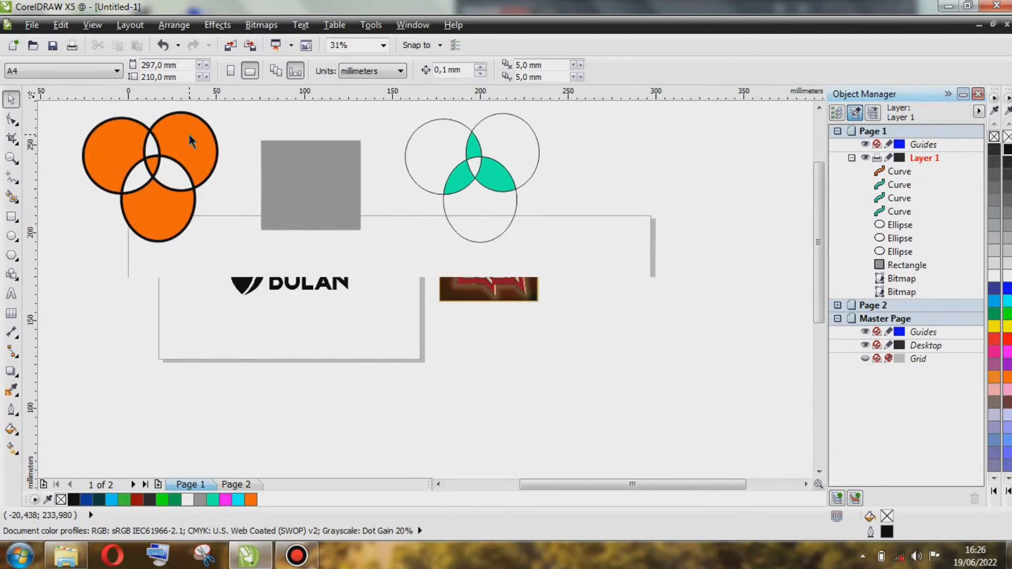
{"action": "scroll", "coordinate": [319, 205], "scroll_direction": "up", "scroll_amount": 2}
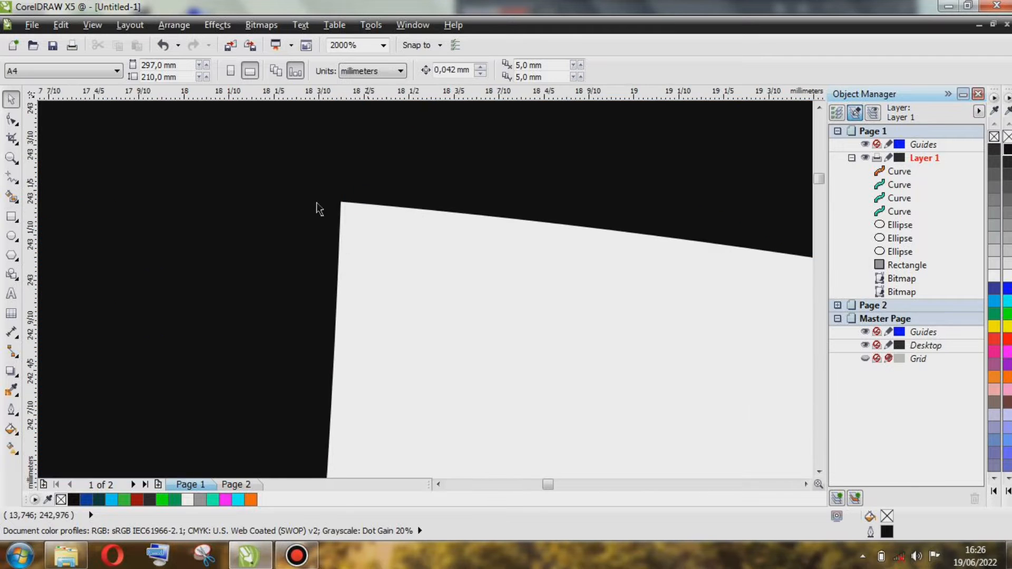
{"action": "scroll", "coordinate": [294, 205], "scroll_direction": "down", "scroll_amount": 3}
{"action": "scroll", "coordinate": [369, 253], "scroll_direction": "up", "scroll_amount": 5}
{"action": "scroll", "coordinate": [680, 342], "scroll_direction": "down", "scroll_amount": 5}
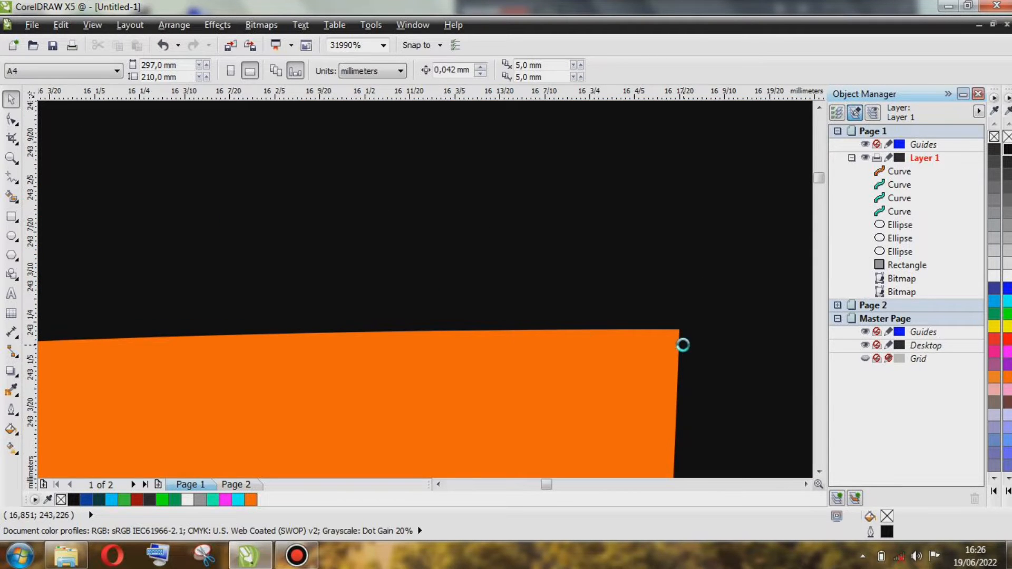
{"action": "scroll", "coordinate": [461, 263], "scroll_direction": "down", "scroll_amount": 3}
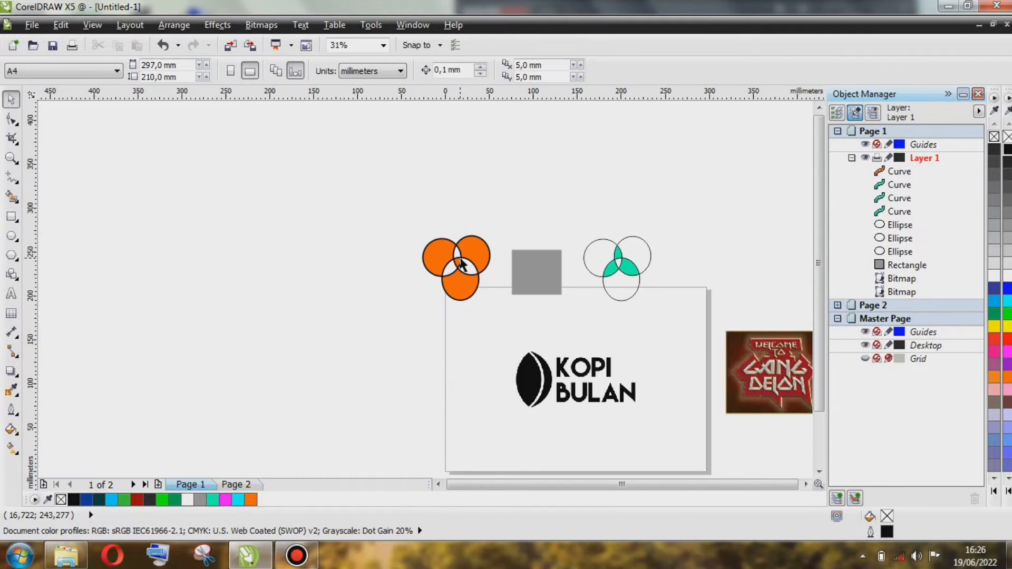
Move the "Welcome to Gang Delon" bitmap left and slightly up, against the page's right edge.
{"action": "scroll", "coordinate": [632, 322], "scroll_direction": "up", "scroll_amount": 2}
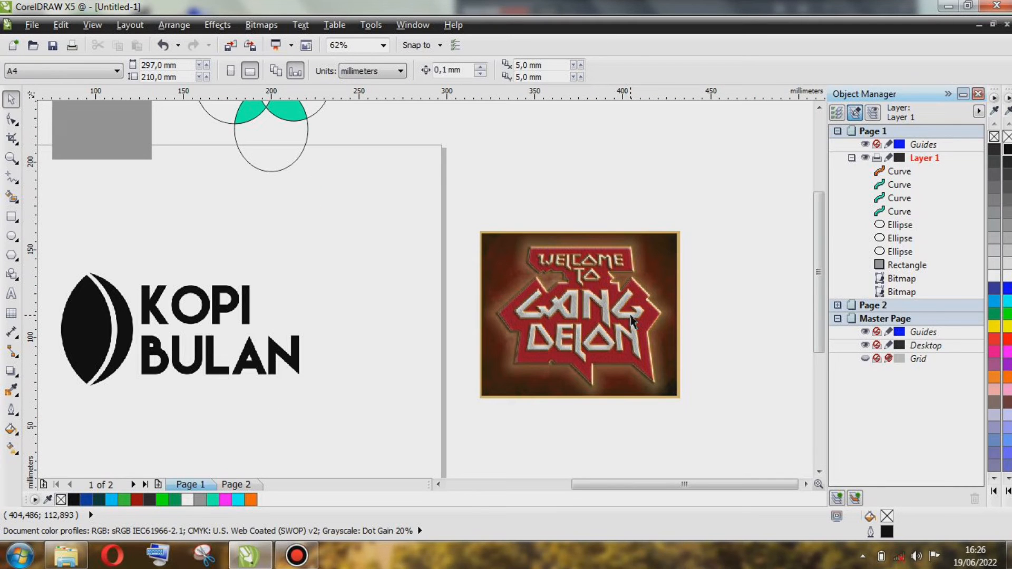
{"action": "left_click", "coordinate": [630, 320]}
{"action": "left_click_drag", "start_coordinate": [631, 320], "coordinate": [600, 305]}
Try to recolour the selected "Welcome to Gang Delon" bitmap with a blue fill.
{"action": "scroll", "coordinate": [600, 306], "scroll_direction": "up", "scroll_amount": 2}
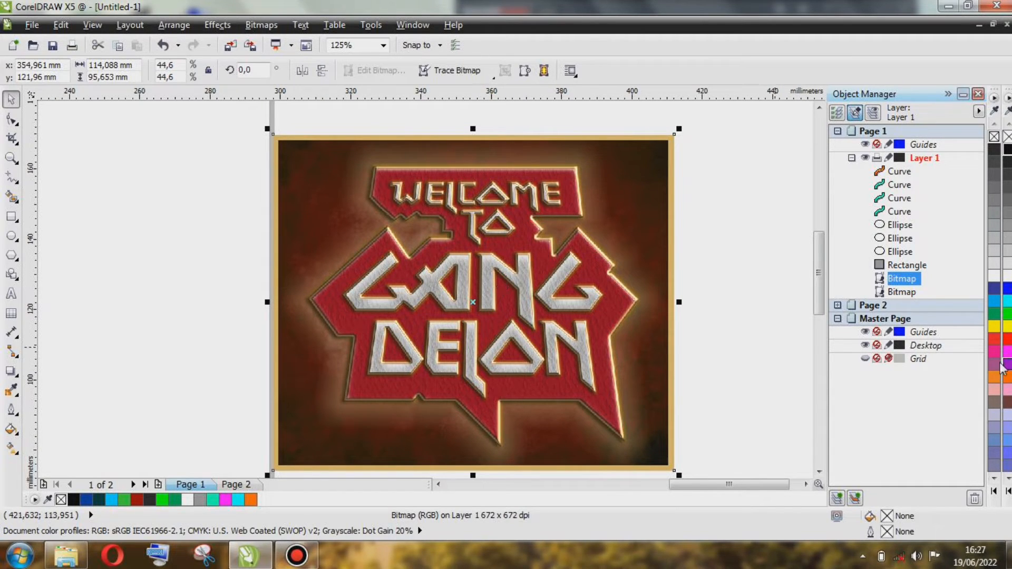
{"action": "left_click", "coordinate": [992, 289]}
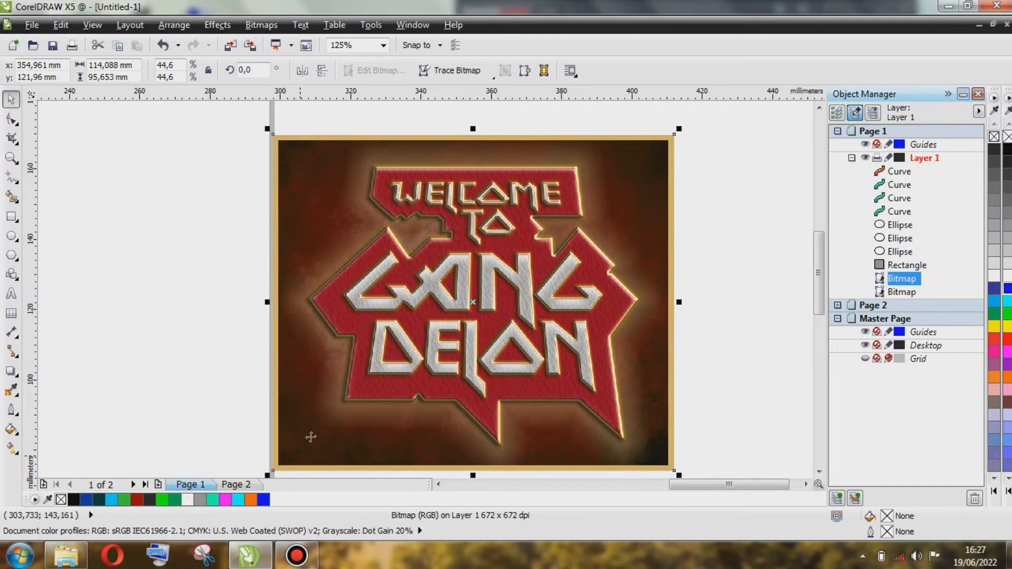
Enlarge the "Welcome to Gang Delon" bitmap proportionally to about 177 × 149 mm, keeping its upper-left corner in place.
{"action": "left_click", "coordinate": [684, 229]}
{"action": "scroll", "coordinate": [519, 237], "scroll_direction": "down", "scroll_amount": 2}
{"action": "scroll", "coordinate": [519, 238], "scroll_direction": "down", "scroll_amount": 1}
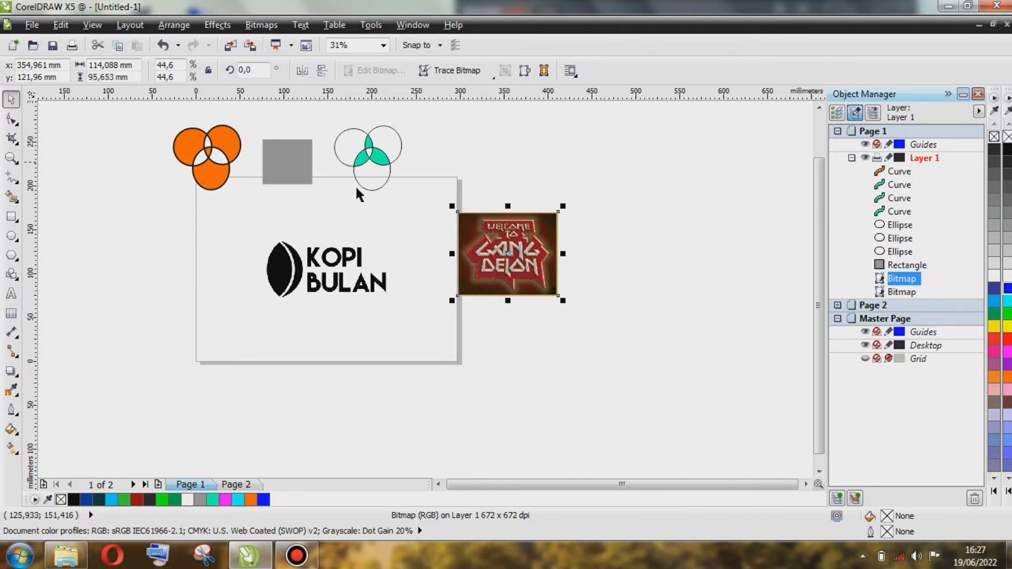
{"action": "left_click", "coordinate": [513, 182]}
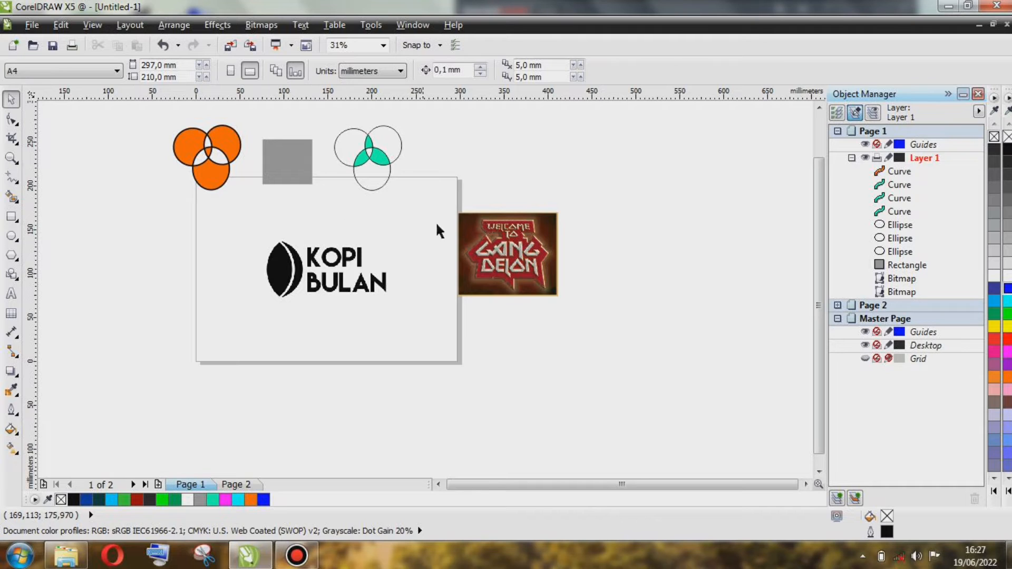
{"action": "scroll", "coordinate": [505, 236], "scroll_direction": "up", "scroll_amount": 1}
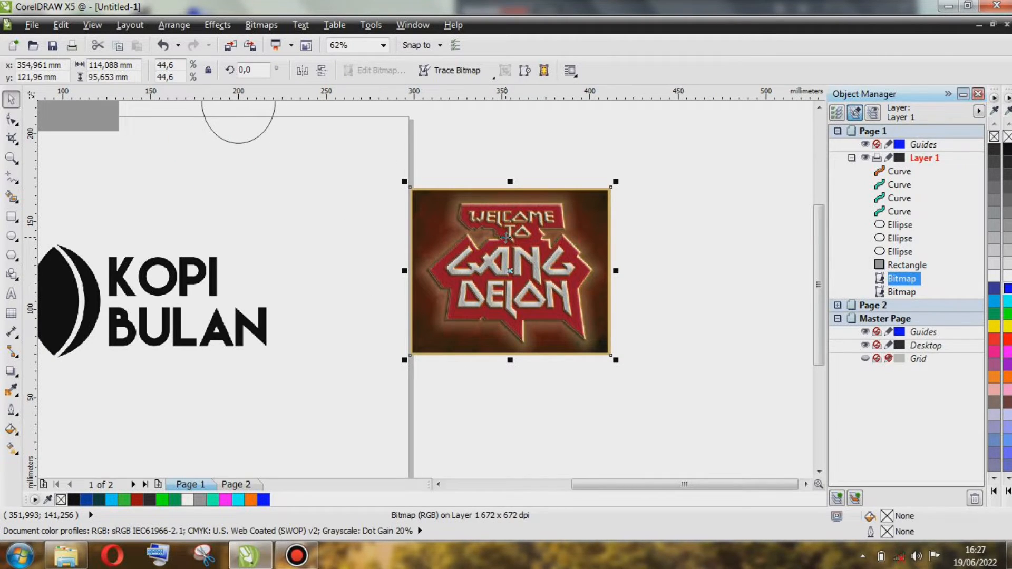
{"action": "scroll", "coordinate": [505, 237], "scroll_direction": "down", "scroll_amount": 1}
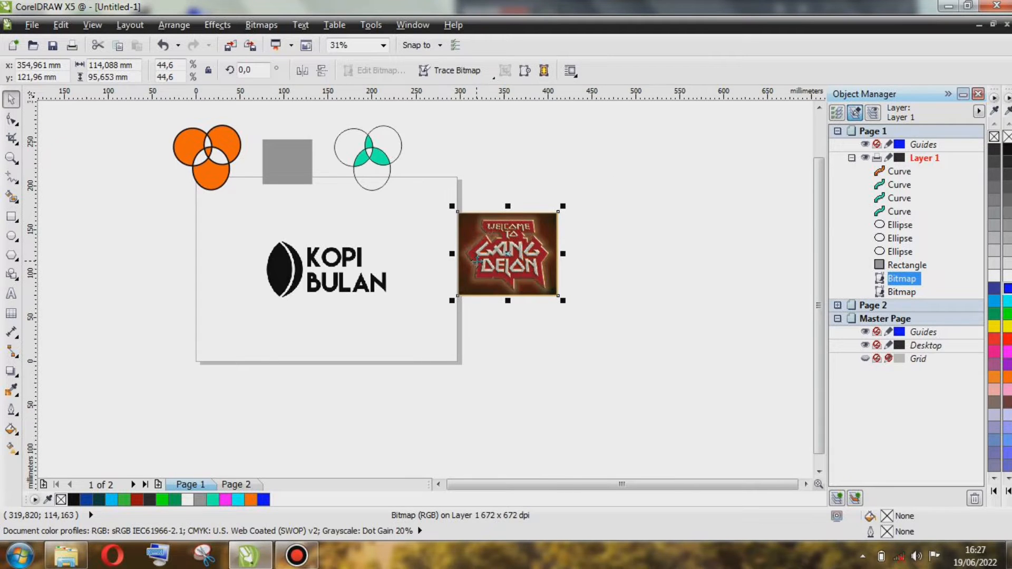
{"action": "scroll", "coordinate": [477, 260], "scroll_direction": "up", "scroll_amount": 1}
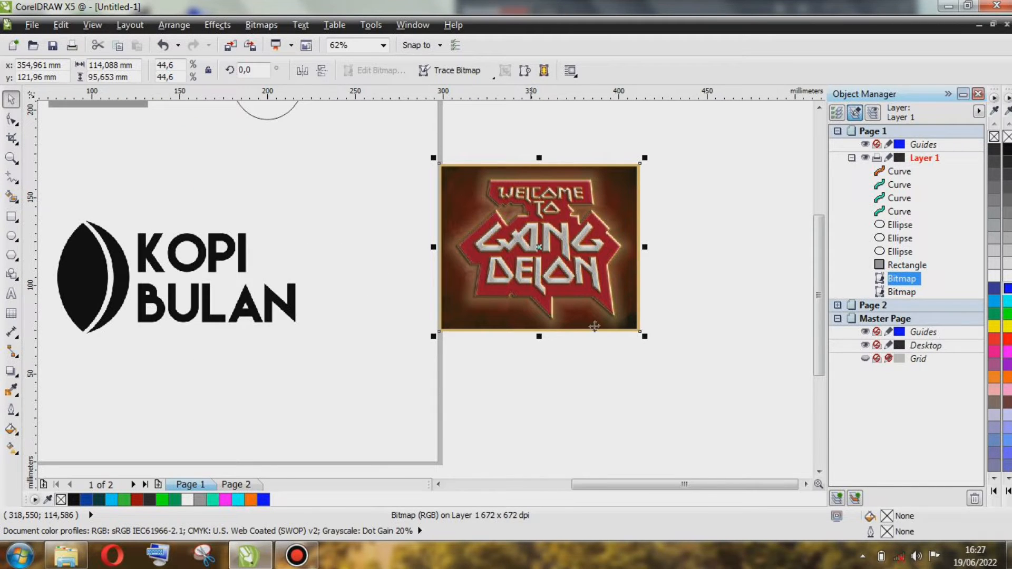
{"action": "left_click_drag", "start_coordinate": [644, 335], "coordinate": [755, 428]}
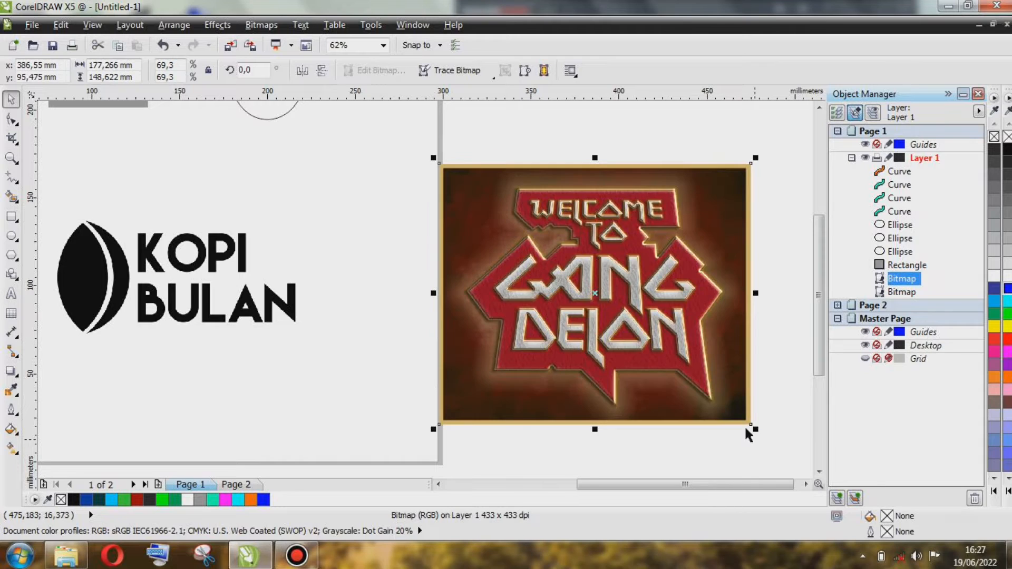
{"action": "left_click", "coordinate": [597, 144]}
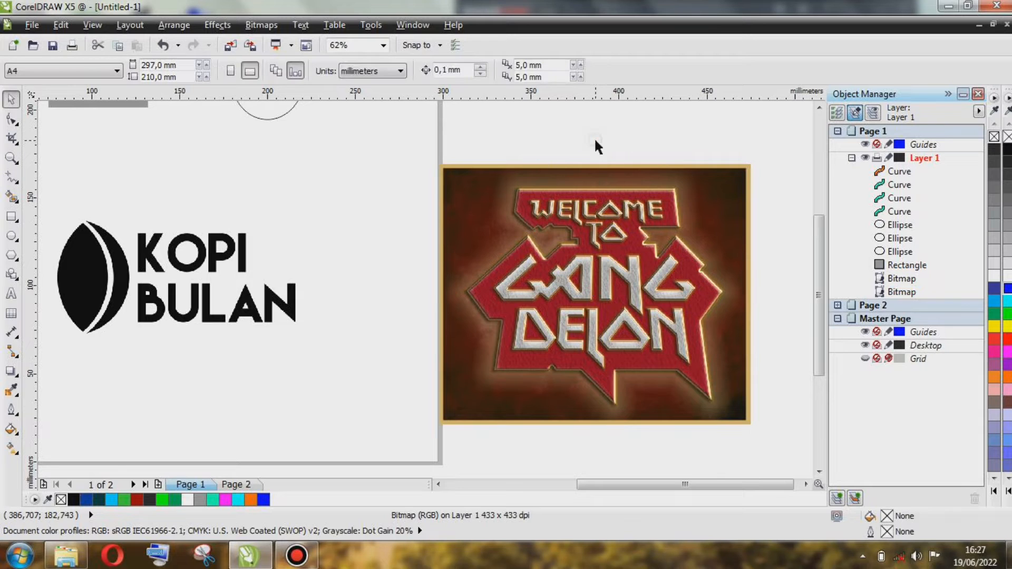
Examine the enlarged "Welcome to Gang Delon" bitmap and the simpler black KOPI BULAN logo bitmap for comparison.
{"action": "scroll", "coordinate": [556, 234], "scroll_direction": "up", "scroll_amount": 1}
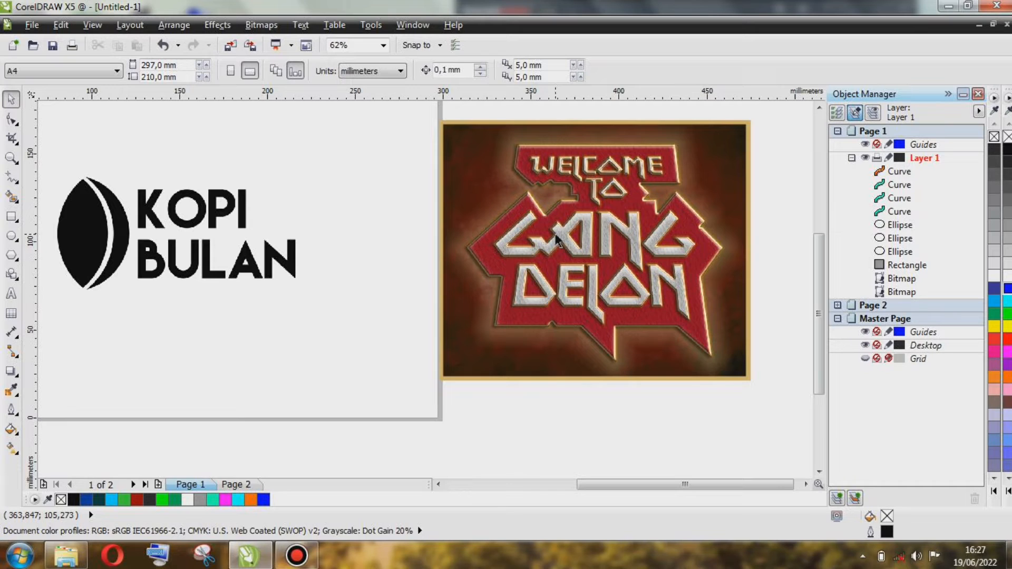
{"action": "scroll", "coordinate": [558, 239], "scroll_direction": "down", "scroll_amount": 1}
{"action": "scroll", "coordinate": [323, 224], "scroll_direction": "up", "scroll_amount": 1}
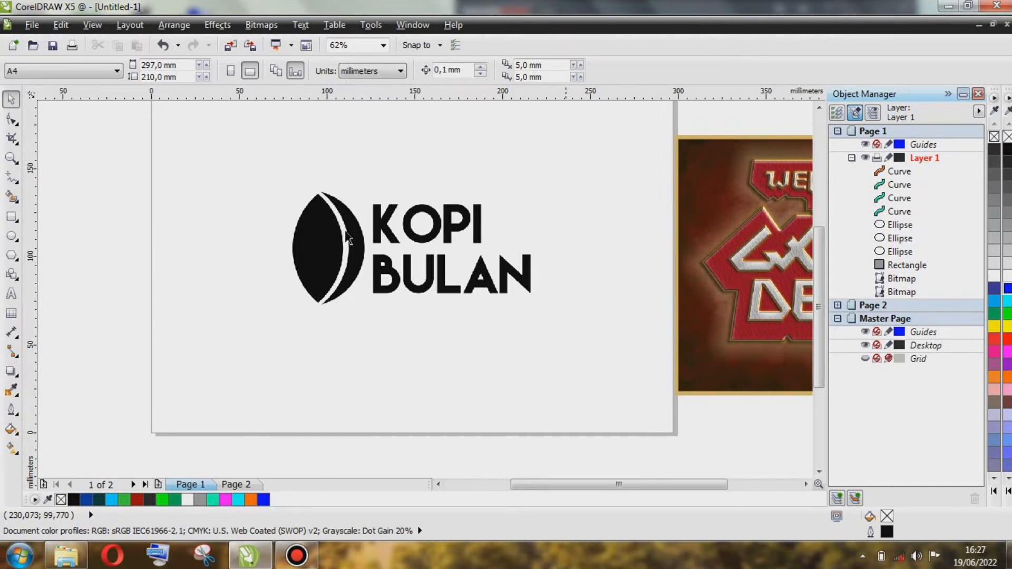
{"action": "left_click", "coordinate": [339, 233]}
{"action": "scroll", "coordinate": [336, 235], "scroll_direction": "up", "scroll_amount": 2}
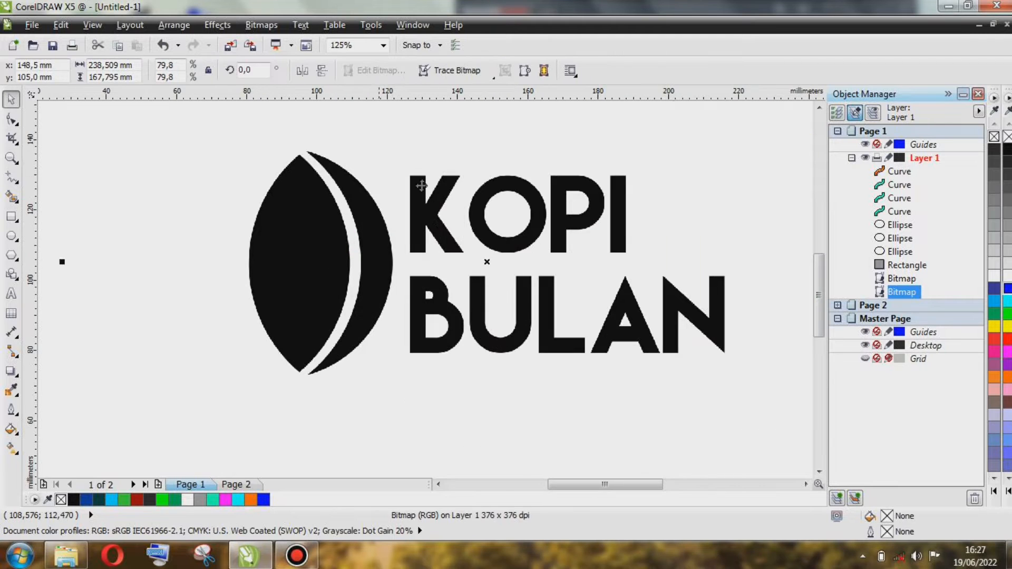
{"action": "scroll", "coordinate": [422, 185], "scroll_direction": "down", "scroll_amount": 2}
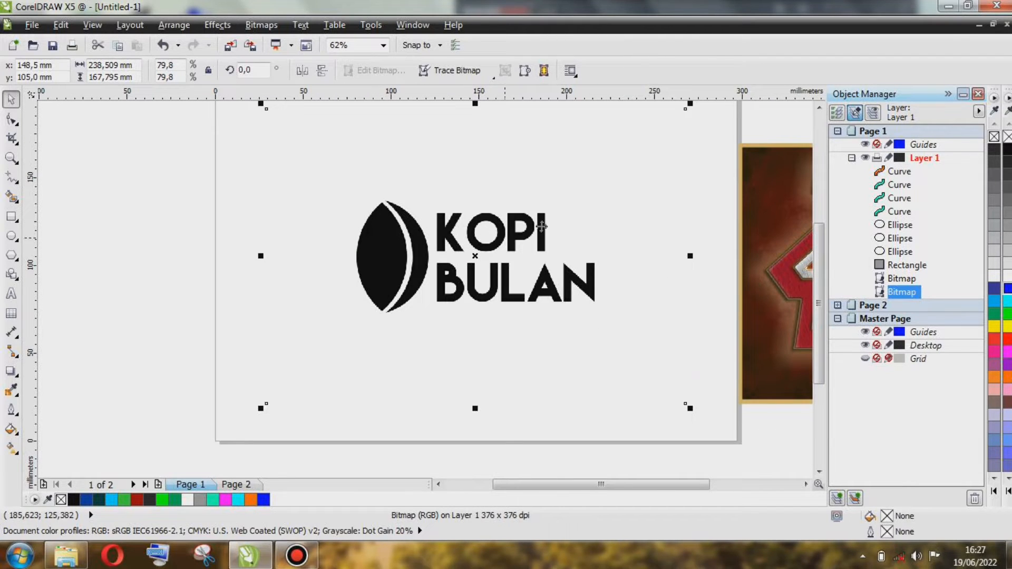
{"action": "scroll", "coordinate": [328, 176], "scroll_direction": "down", "scroll_amount": 2}
{"action": "scroll", "coordinate": [270, 181], "scroll_direction": "up", "scroll_amount": 2}
{"action": "scroll", "coordinate": [200, 203], "scroll_direction": "down", "scroll_amount": 1}
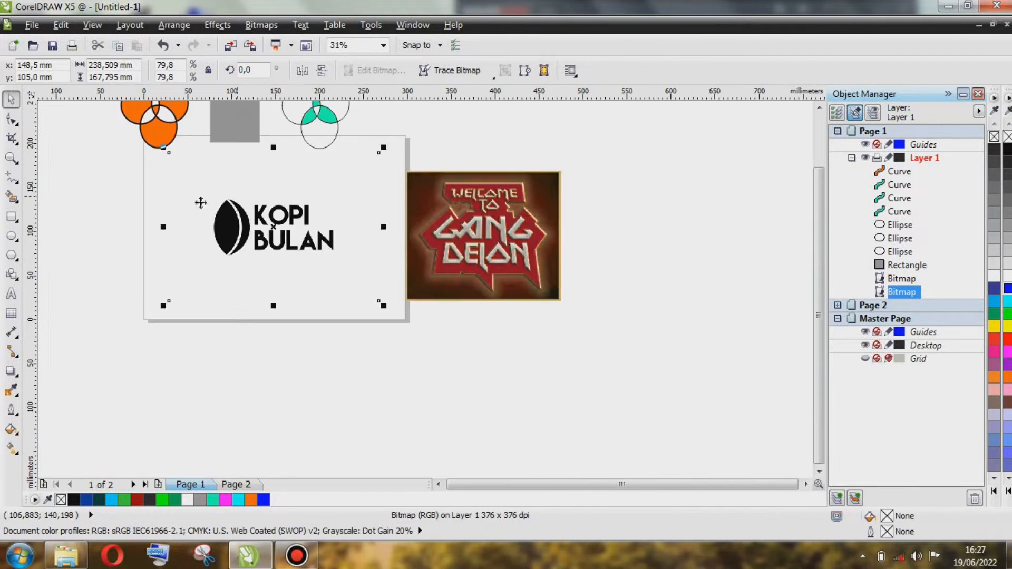
Move the KOPI BULAN bitmap slightly left and down to about x 134.4, y 98.3 mm, and bring it to the front.
{"action": "scroll", "coordinate": [160, 200], "scroll_direction": "up", "scroll_amount": 1}
{"action": "scroll", "coordinate": [453, 234], "scroll_direction": "down", "scroll_amount": 1}
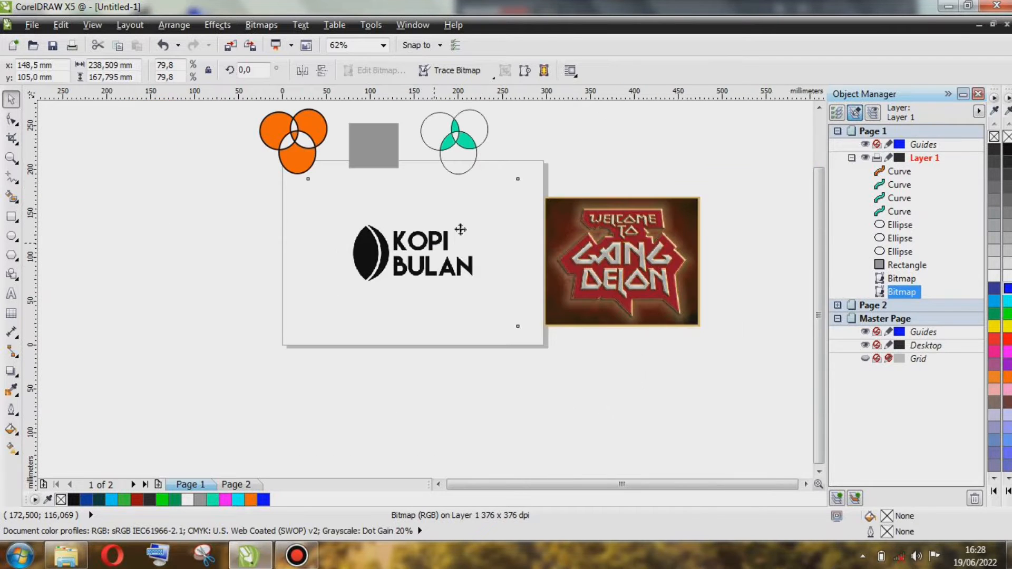
{"action": "left_click_drag", "start_coordinate": [402, 245], "coordinate": [326, 260]}
{"action": "key", "text": "shift+Page_Up"}
{"action": "scroll", "coordinate": [398, 259], "scroll_direction": "up", "scroll_amount": 1}
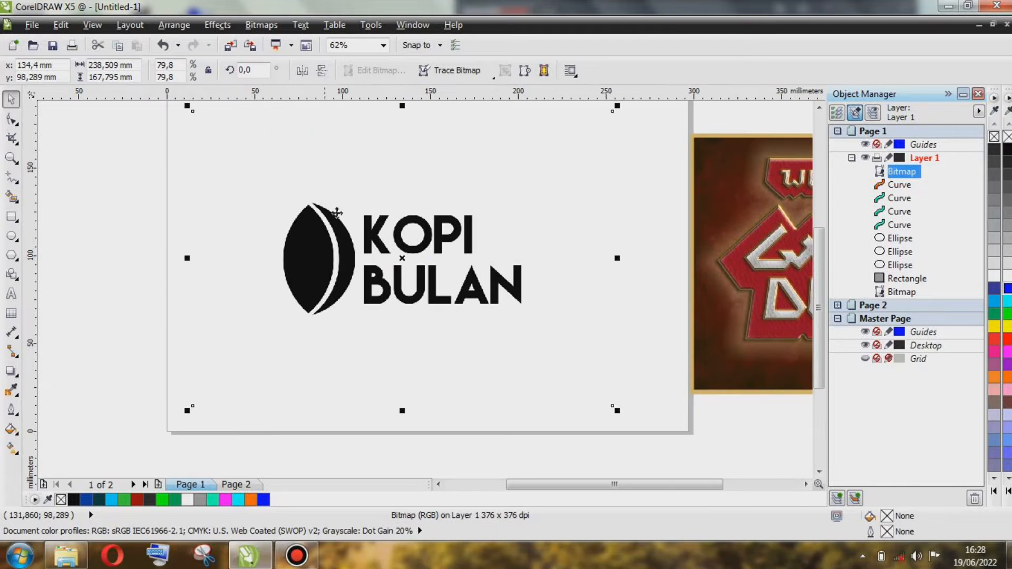
Inspect the KOPI BULAN bitmap's coffee bean symbol and lettering at several zoom levels.
{"action": "scroll", "coordinate": [478, 252], "scroll_direction": "down", "scroll_amount": 1}
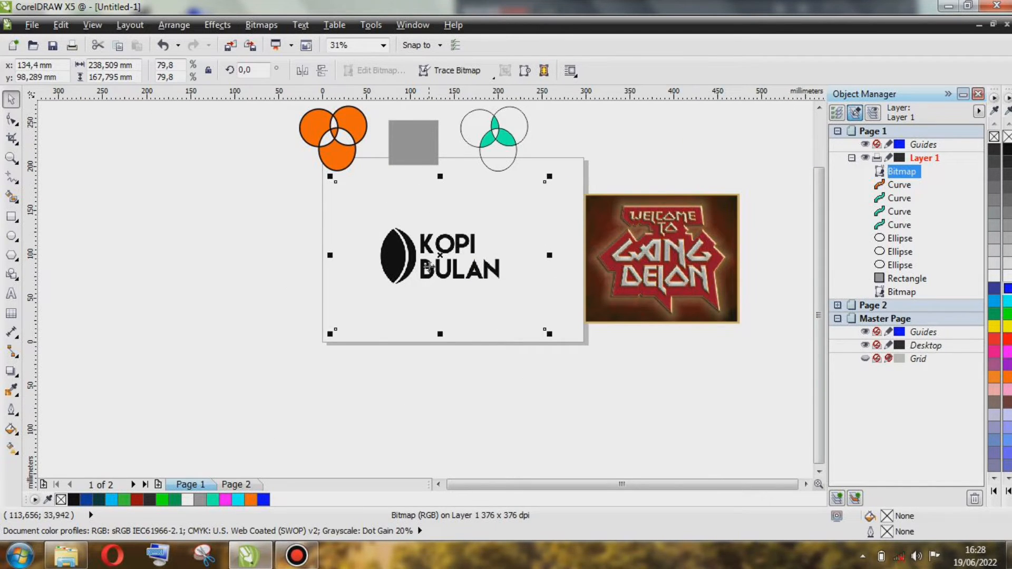
{"action": "scroll", "coordinate": [427, 266], "scroll_direction": "up", "scroll_amount": 2}
{"action": "scroll", "coordinate": [413, 270], "scroll_direction": "down", "scroll_amount": 3}
{"action": "scroll", "coordinate": [375, 209], "scroll_direction": "up", "scroll_amount": 1}
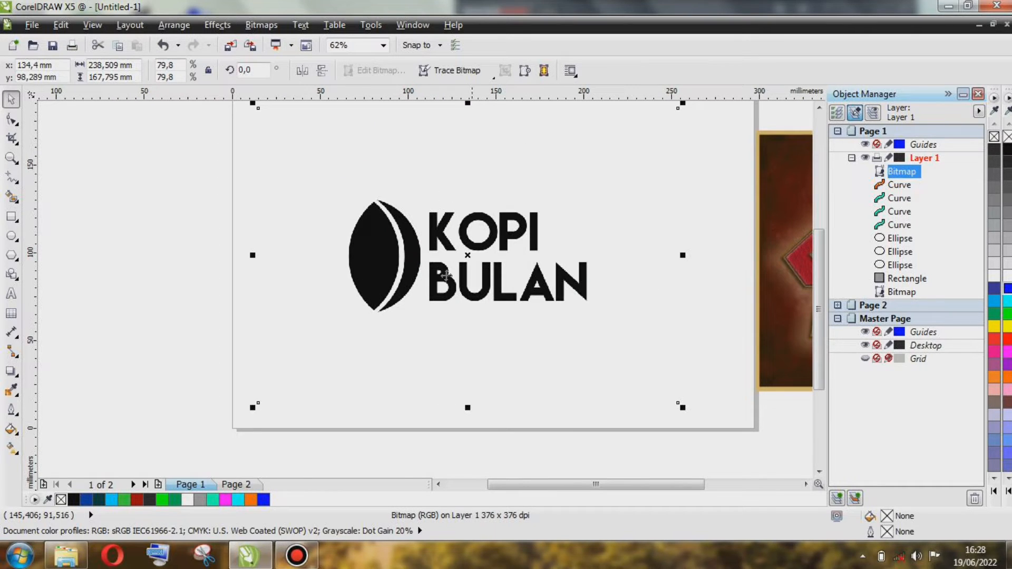
{"action": "scroll", "coordinate": [471, 242], "scroll_direction": "down", "scroll_amount": 1}
{"action": "scroll", "coordinate": [468, 255], "scroll_direction": "up", "scroll_amount": 1}
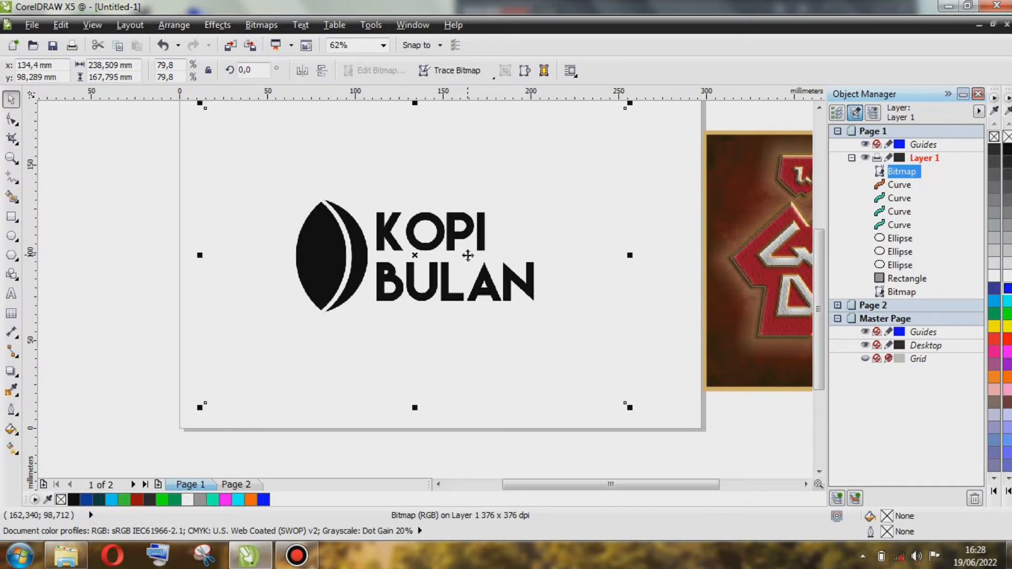
{"action": "scroll", "coordinate": [467, 255], "scroll_direction": "down", "scroll_amount": 1}
{"action": "scroll", "coordinate": [238, 255], "scroll_direction": "up", "scroll_amount": 1}
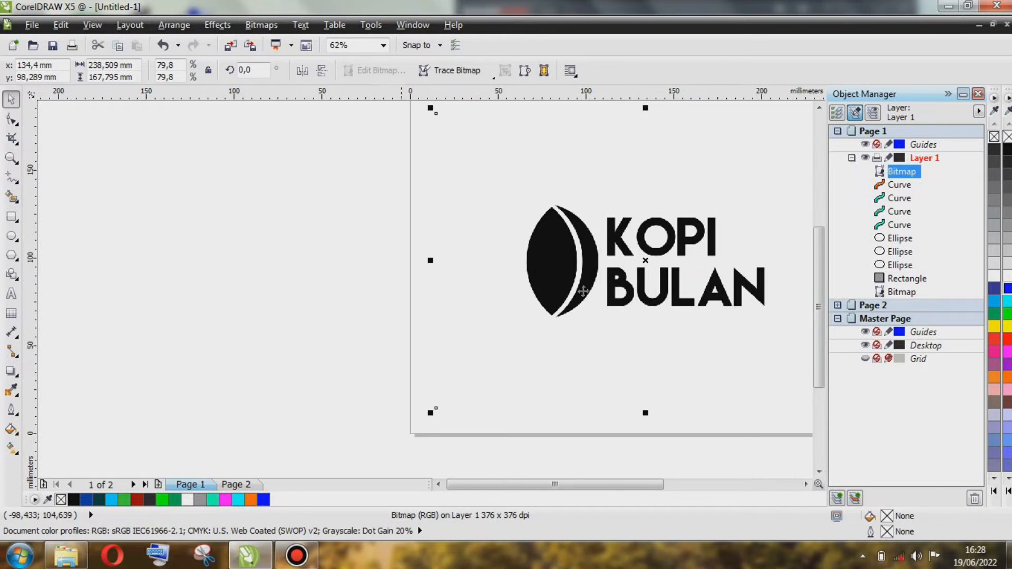
{"action": "scroll", "coordinate": [588, 286], "scroll_direction": "down", "scroll_amount": 1}
{"action": "scroll", "coordinate": [605, 271], "scroll_direction": "up", "scroll_amount": 2}
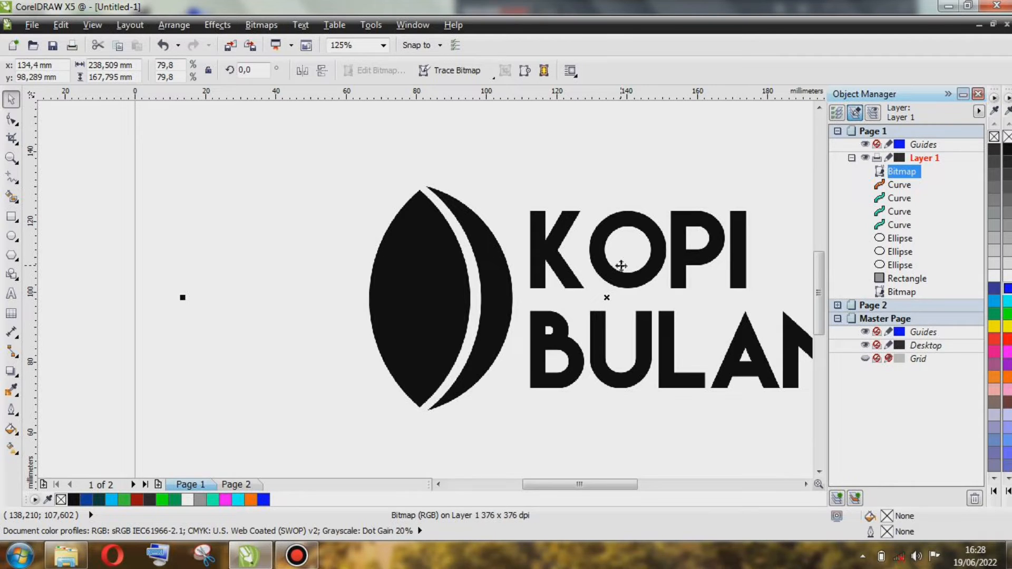
{"action": "scroll", "coordinate": [620, 266], "scroll_direction": "up", "scroll_amount": 1}
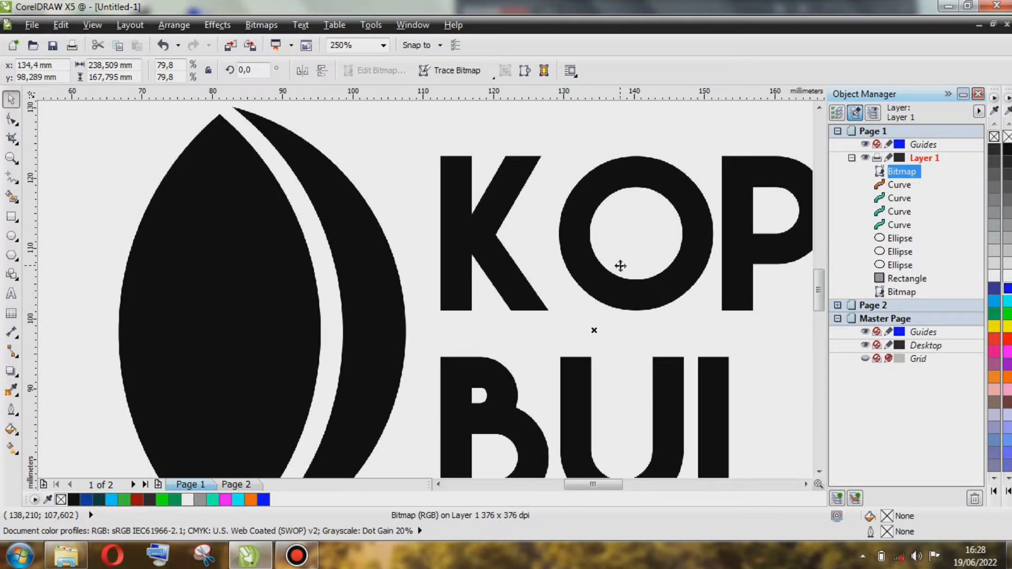
{"action": "scroll", "coordinate": [572, 277], "scroll_direction": "down", "scroll_amount": 4}
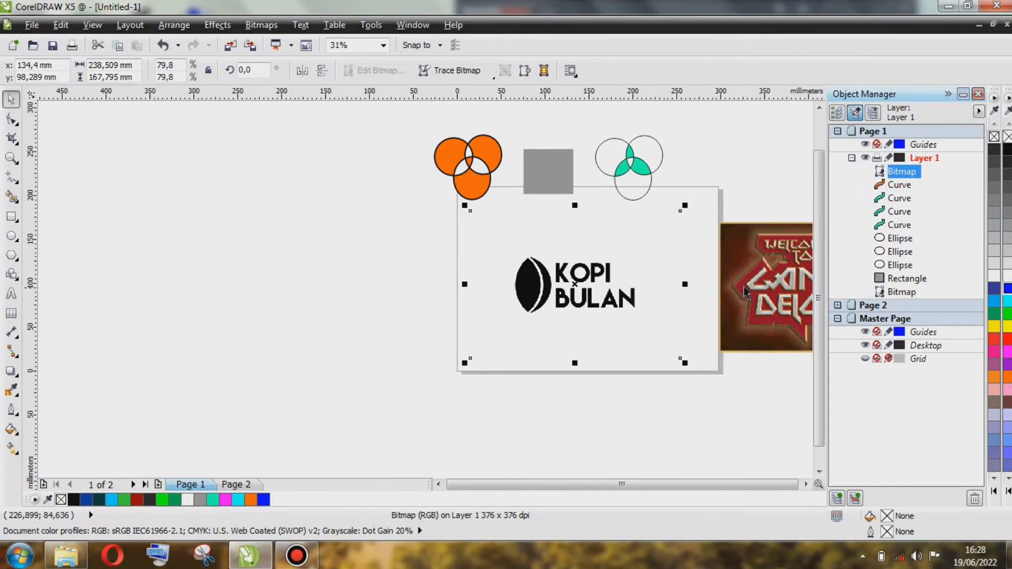
{"action": "scroll", "coordinate": [635, 318], "scroll_direction": "up", "scroll_amount": 1}
{"action": "key", "text": "Escape"}
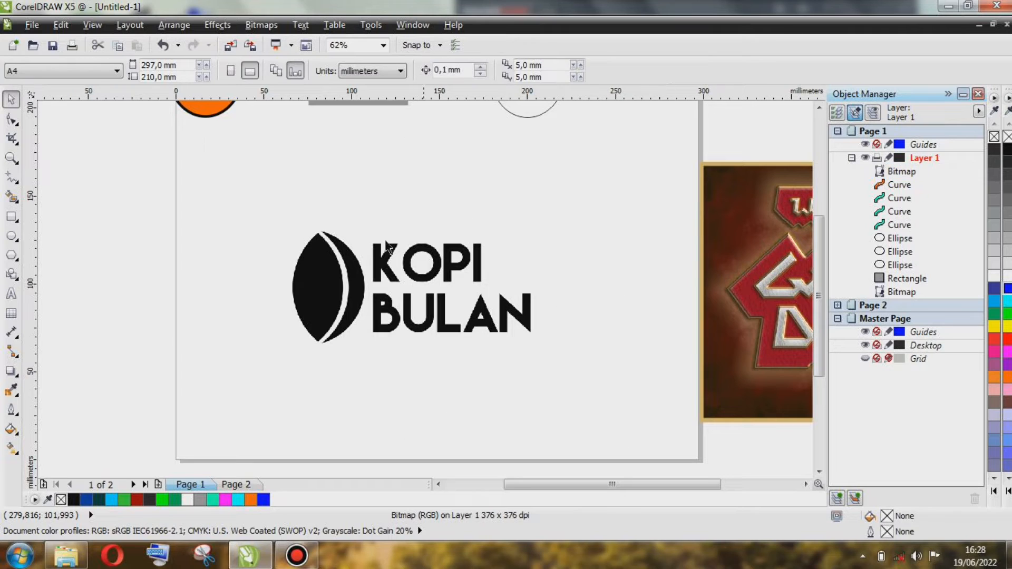
Start an Outline Trace of the KOPI BULAN bitmap as a Detailed logo, allowing the oversized bitmap to be reduced.
{"action": "left_click", "coordinate": [427, 287]}
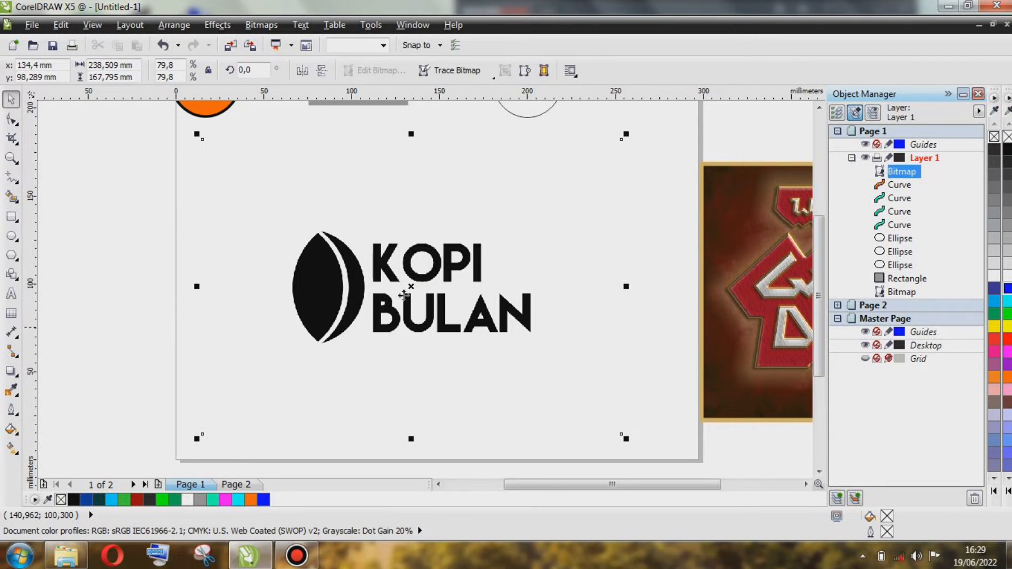
{"action": "left_click", "coordinate": [474, 73]}
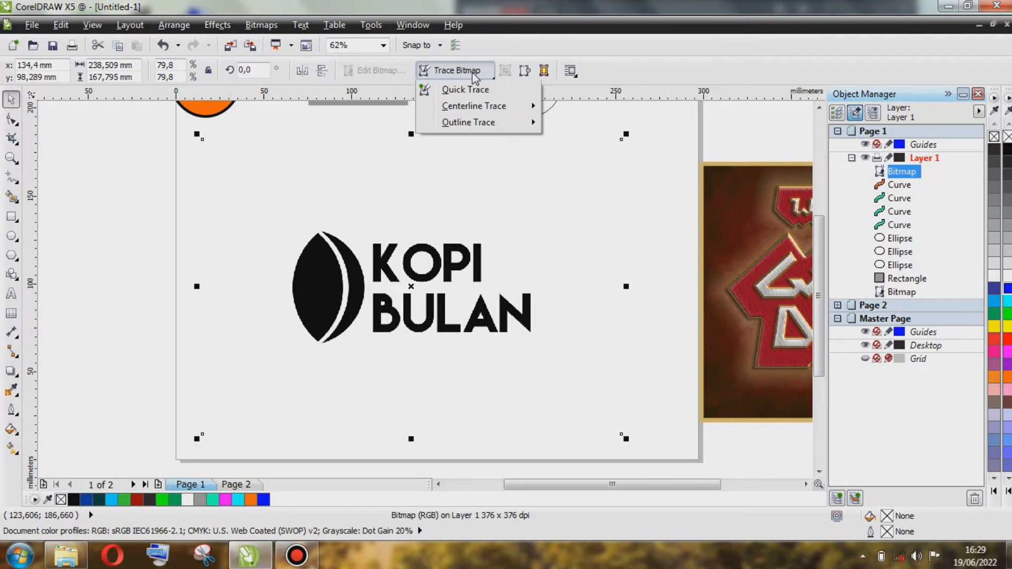
{"action": "mouse_move", "coordinate": [469, 124]}
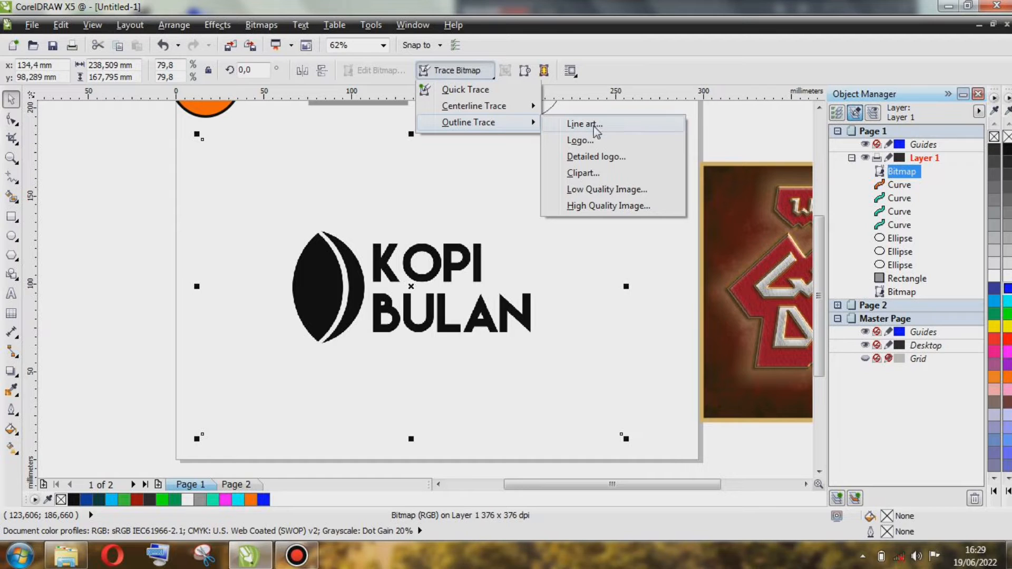
{"action": "left_click", "coordinate": [583, 157]}
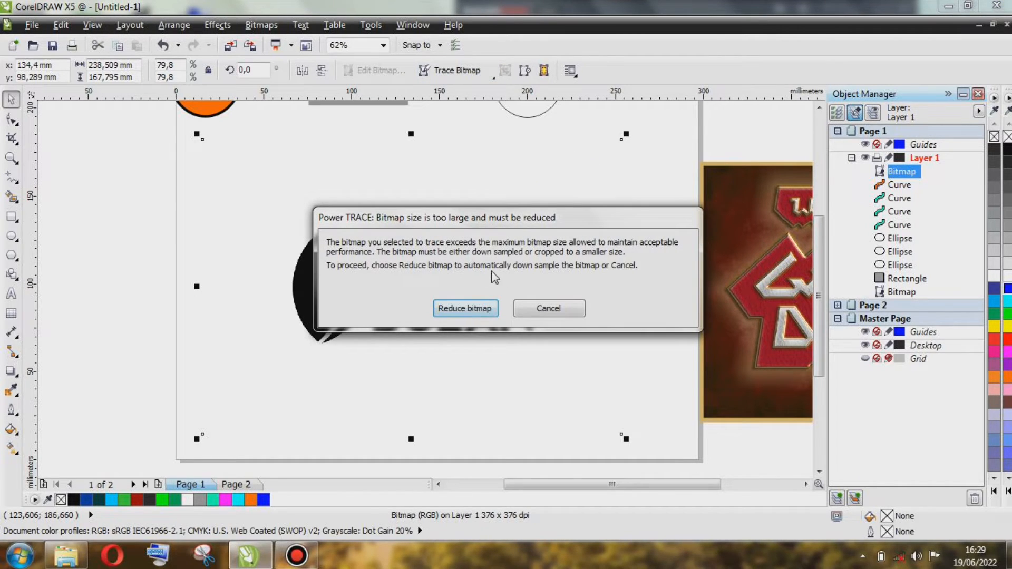
{"action": "left_click", "coordinate": [472, 311]}
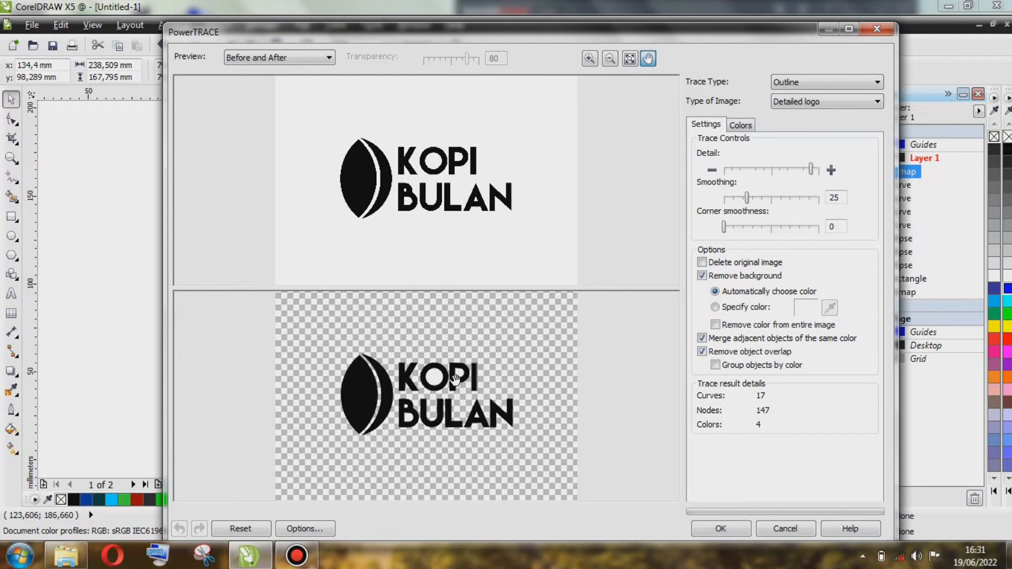
Try the trace options for removing a specified background colour from the entire image and grouping objects by colour.
{"action": "left_click", "coordinate": [717, 326]}
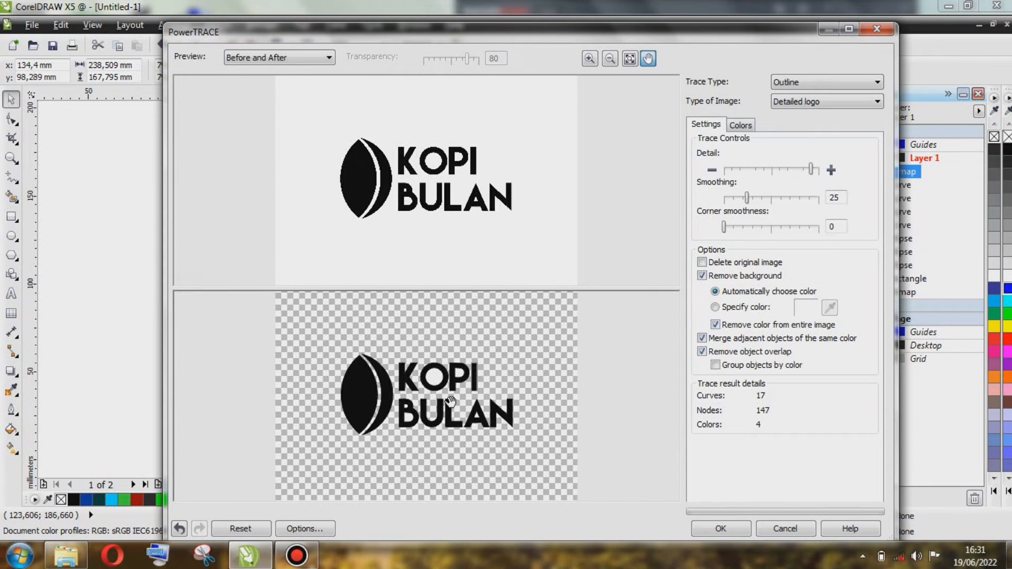
{"action": "left_click", "coordinate": [715, 307]}
{"action": "left_click", "coordinate": [830, 308]}
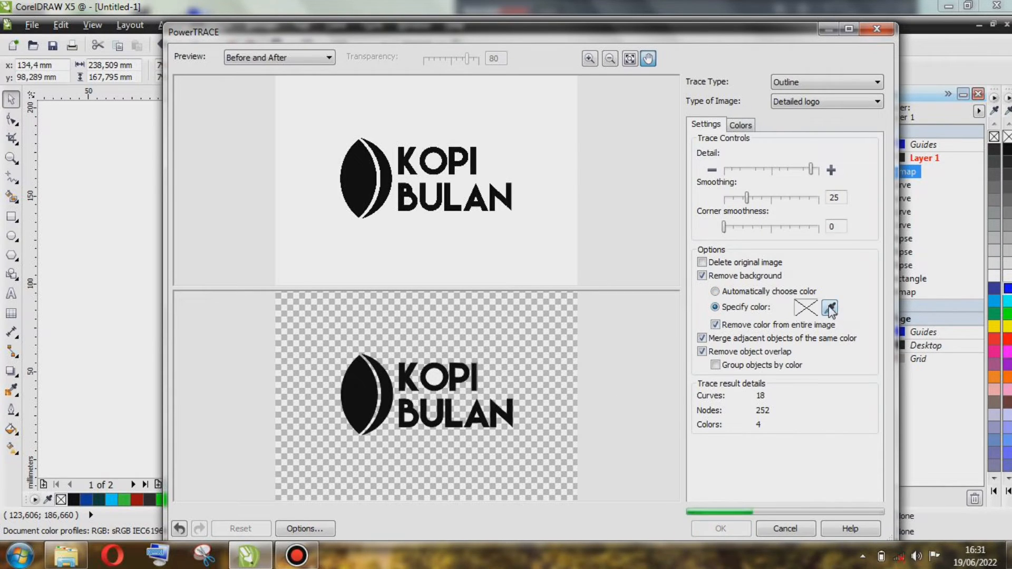
{"action": "left_click", "coordinate": [715, 291]}
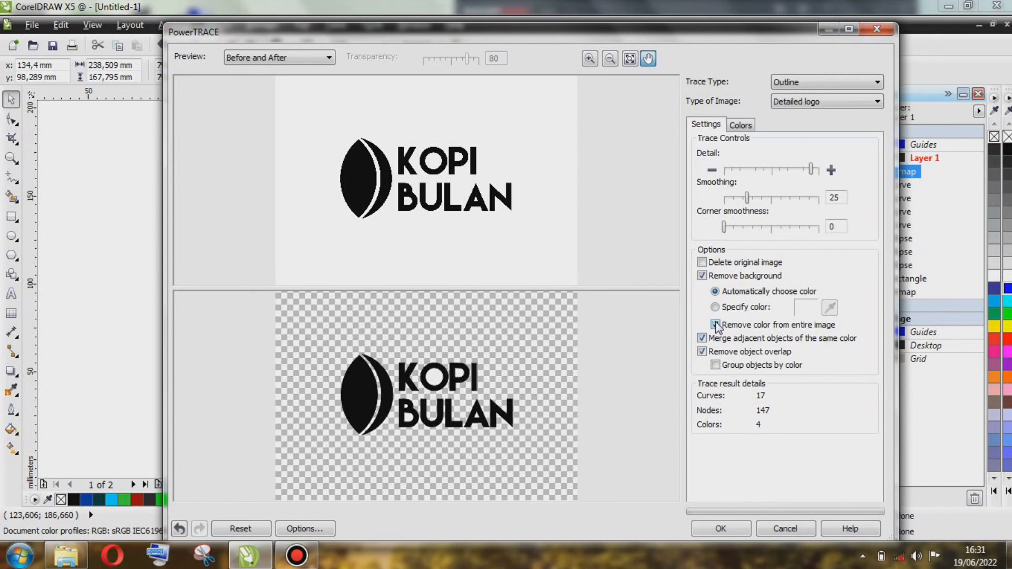
{"action": "left_click", "coordinate": [715, 365]}
{"action": "left_click", "coordinate": [715, 365]}
{"action": "left_click", "coordinate": [715, 324]}
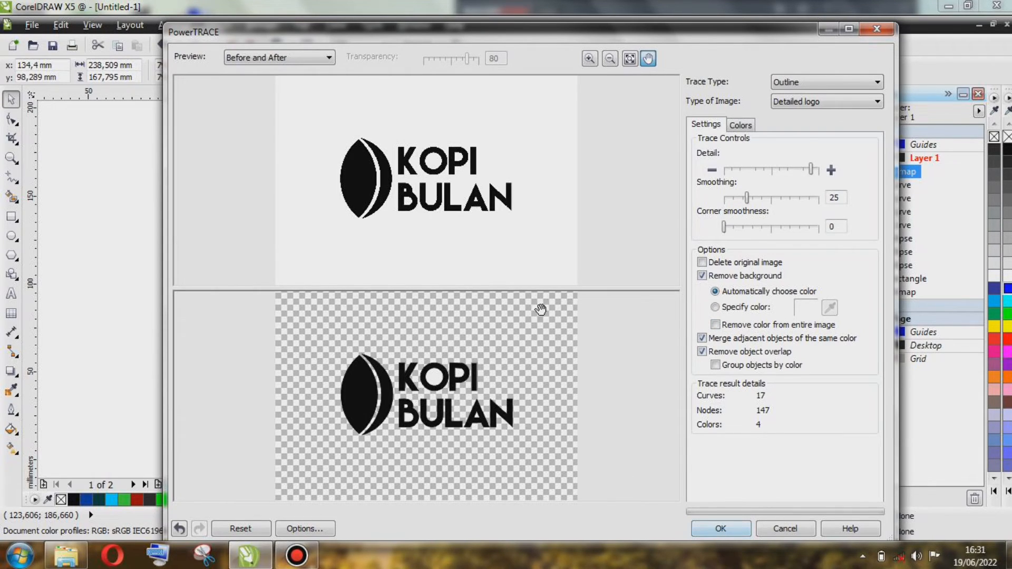
Apply the trace and move the resulting vector logo off the page's left side, to about x -97, y 95 mm.
{"action": "left_click", "coordinate": [721, 528]}
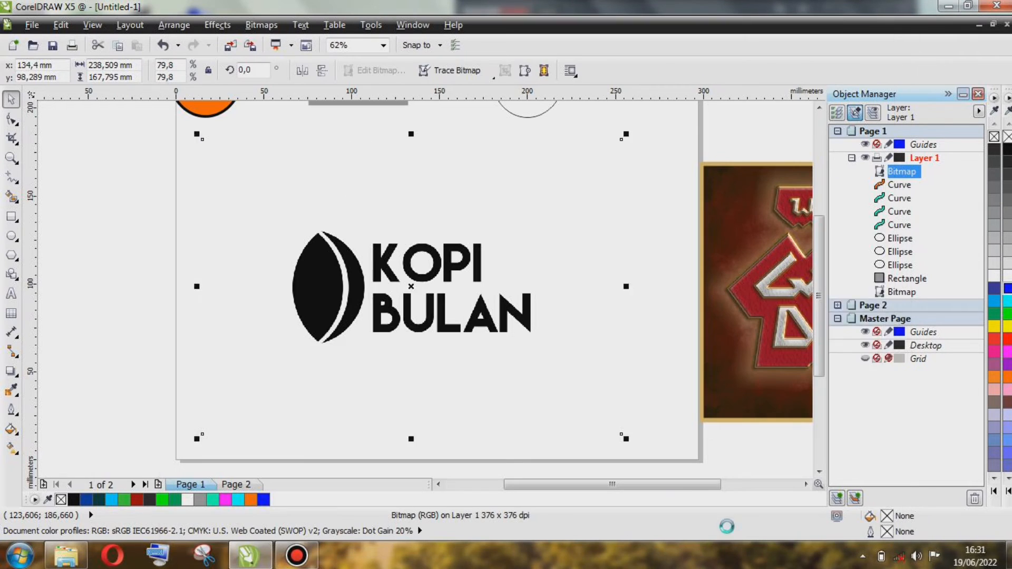
{"action": "scroll", "coordinate": [487, 280], "scroll_direction": "down", "scroll_amount": 1}
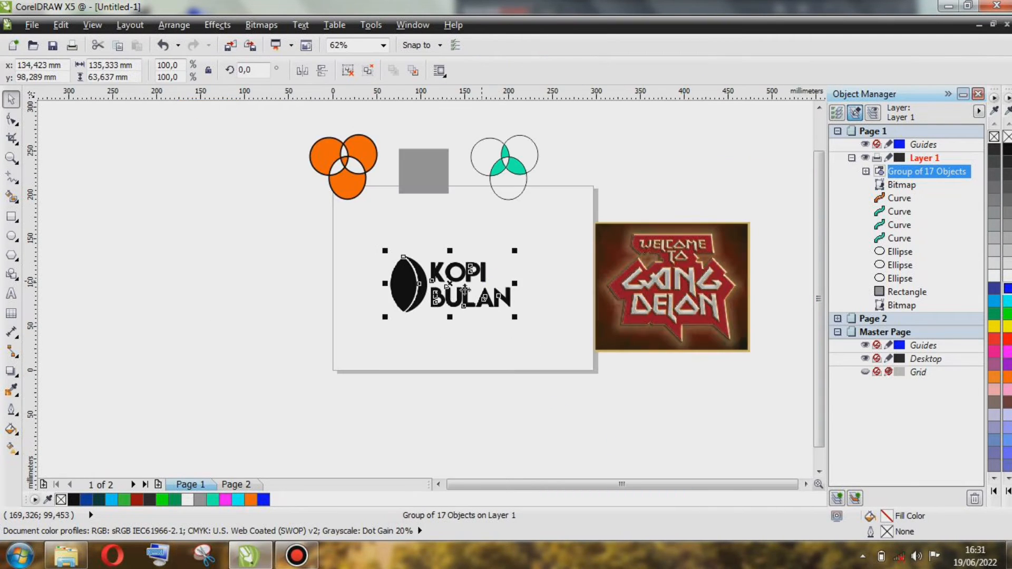
{"action": "mouse_move", "coordinate": [403, 274]}
{"action": "left_mouse_down"}
{"action": "mouse_move", "coordinate": [328, 298]}
{"action": "mouse_move", "coordinate": [191, 225]}
{"action": "mouse_move", "coordinate": [209, 232]}
{"action": "mouse_move", "coordinate": [148, 337]}
{"action": "mouse_move", "coordinate": [200, 279]}
{"action": "left_mouse_up"}
{"action": "scroll", "coordinate": [247, 290], "scroll_direction": "up", "scroll_amount": 1}
{"action": "scroll", "coordinate": [266, 267], "scroll_direction": "up", "scroll_amount": 3}
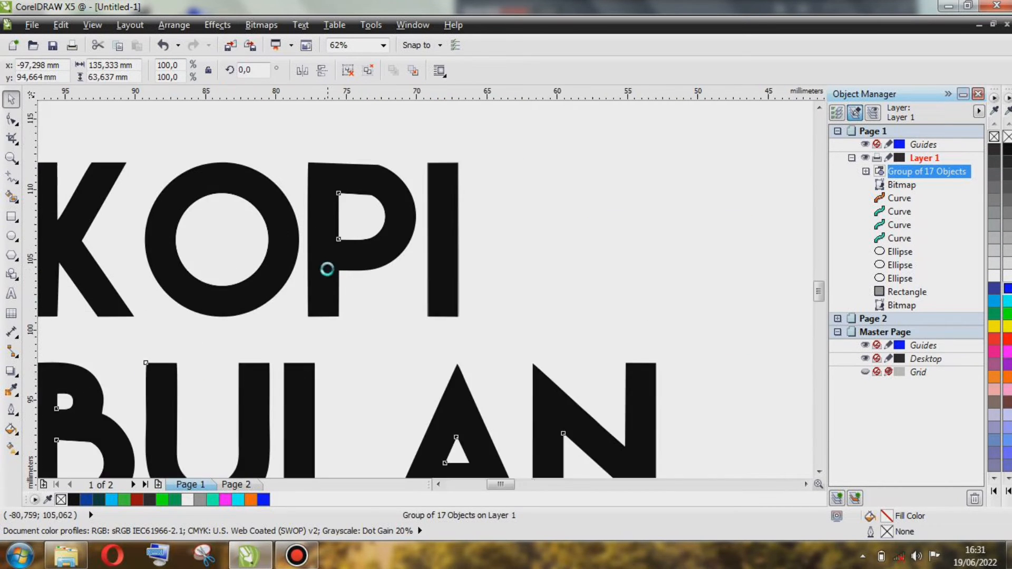
{"action": "scroll", "coordinate": [327, 269], "scroll_direction": "down", "scroll_amount": 2}
{"action": "scroll", "coordinate": [327, 269], "scroll_direction": "down", "scroll_amount": 1}
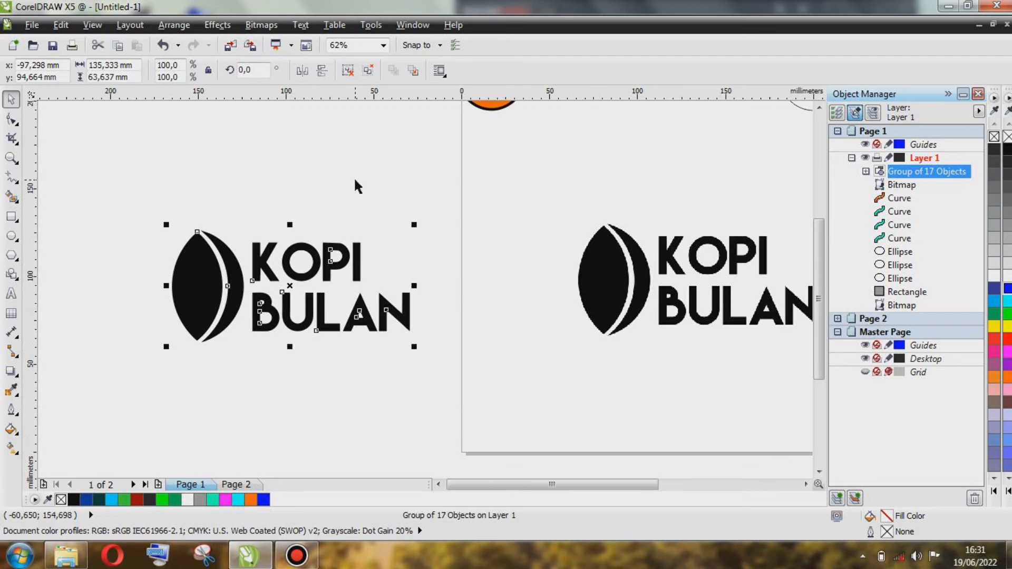
Compare the traced KOPI BULAN vector logo with the original bitmap on the page at several zoom levels.
{"action": "left_click", "coordinate": [444, 185]}
{"action": "scroll", "coordinate": [548, 240], "scroll_direction": "down", "scroll_amount": 1}
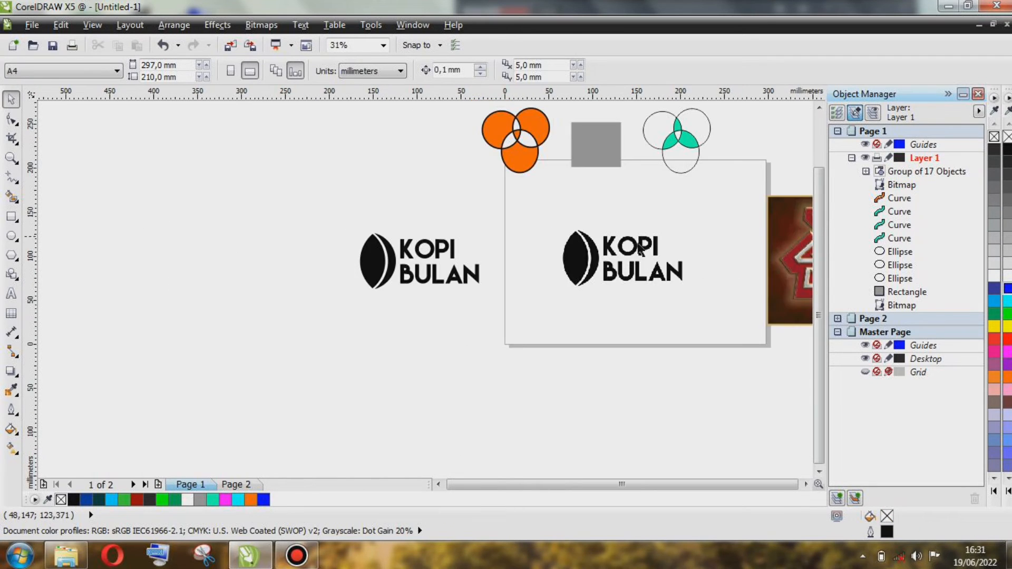
{"action": "scroll", "coordinate": [643, 249], "scroll_direction": "up", "scroll_amount": 1}
{"action": "scroll", "coordinate": [611, 263], "scroll_direction": "up", "scroll_amount": 1}
{"action": "scroll", "coordinate": [422, 274], "scroll_direction": "down", "scroll_amount": 2}
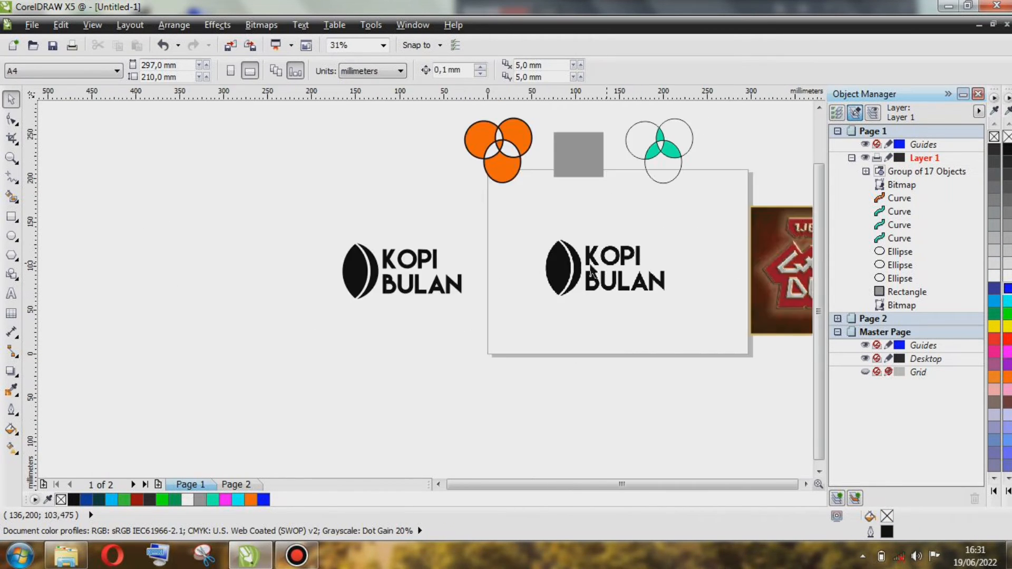
{"action": "scroll", "coordinate": [420, 274], "scroll_direction": "up", "scroll_amount": 2}
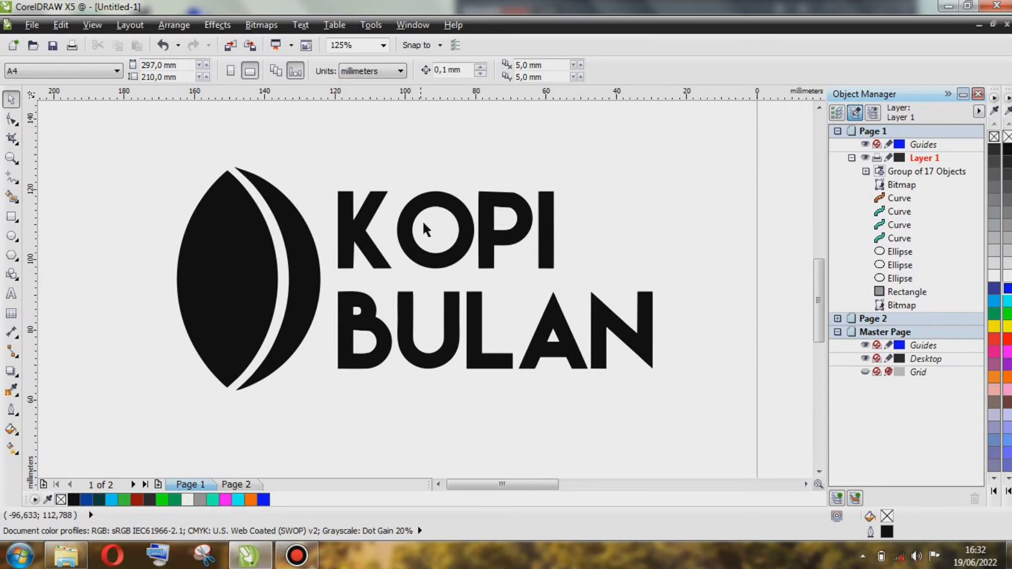
{"action": "left_click", "coordinate": [391, 255]}
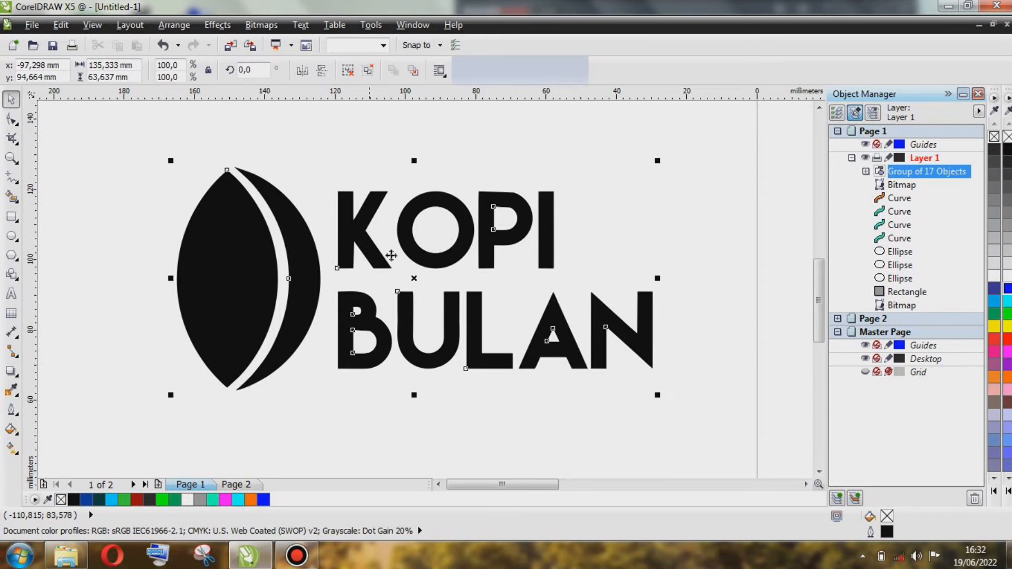
{"action": "scroll", "coordinate": [300, 283], "scroll_direction": "down", "scroll_amount": 1}
{"action": "scroll", "coordinate": [257, 237], "scroll_direction": "up", "scroll_amount": 1}
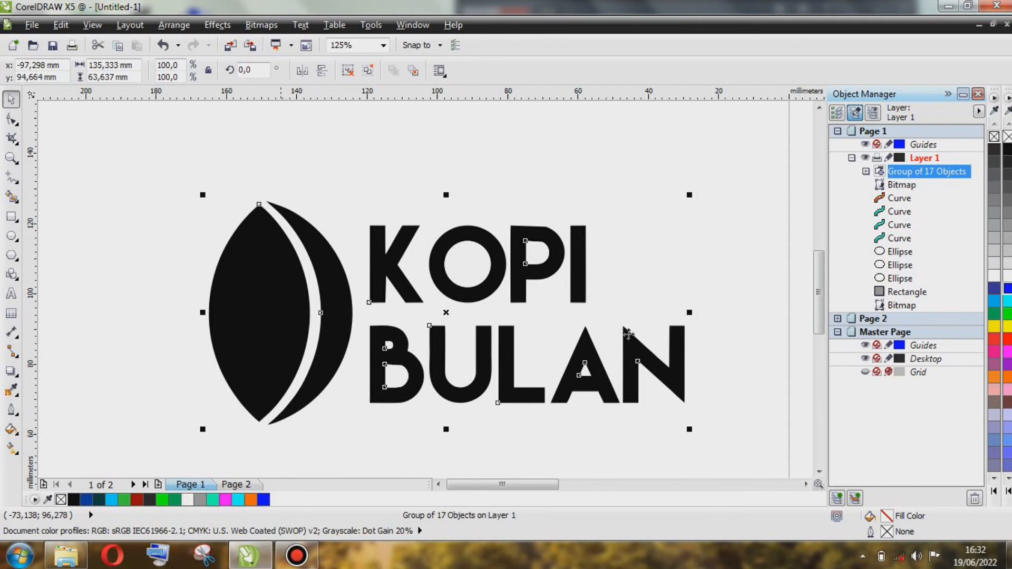
{"action": "scroll", "coordinate": [665, 342], "scroll_direction": "down", "scroll_amount": 1}
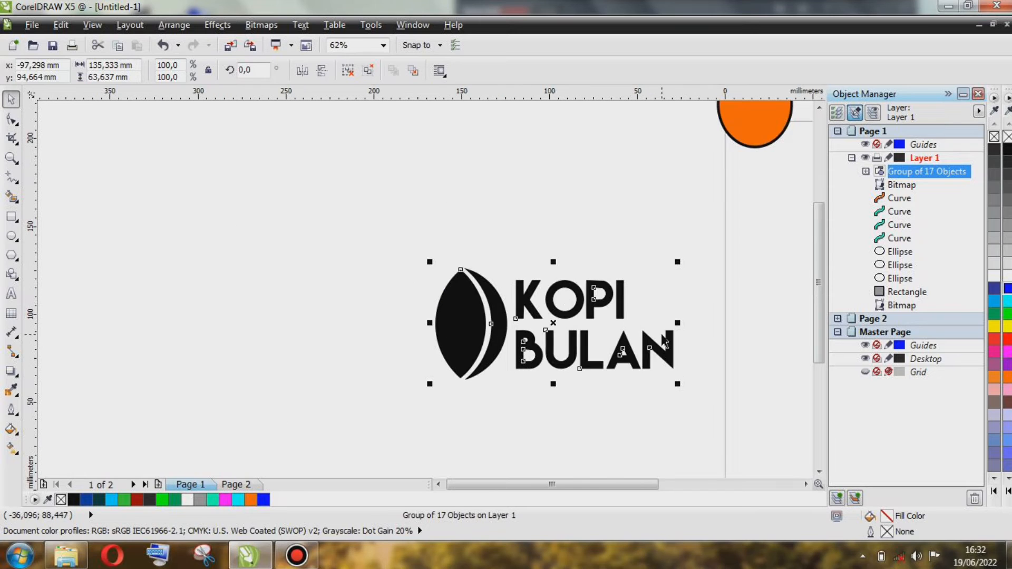
{"action": "scroll", "coordinate": [475, 309], "scroll_direction": "down", "scroll_amount": 1}
{"action": "scroll", "coordinate": [537, 315], "scroll_direction": "up", "scroll_amount": 1}
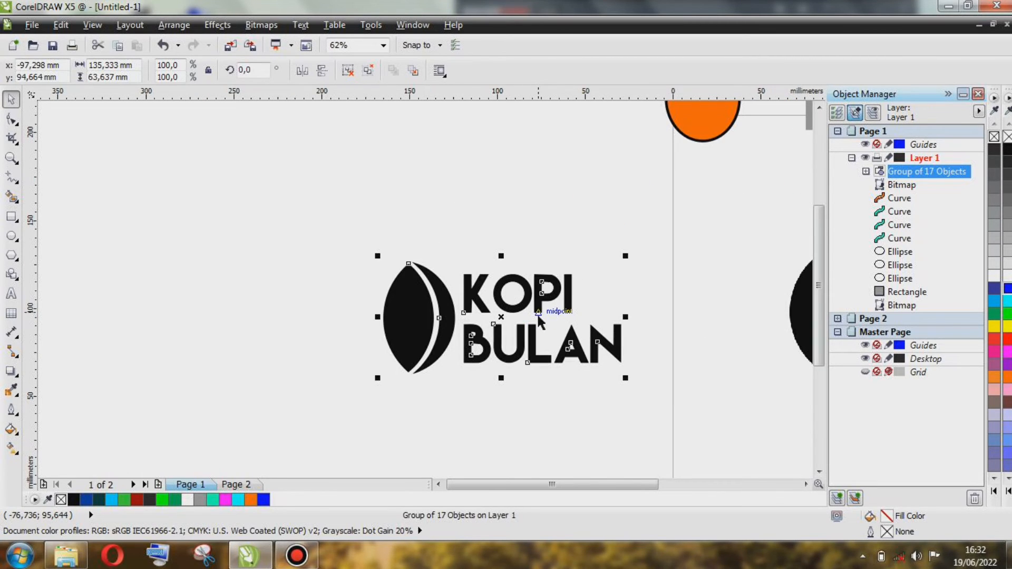
Ungroup the traced logo and delete the two white shapes inside the letter B of BULAN.
{"action": "key", "text": "ctrl+u"}
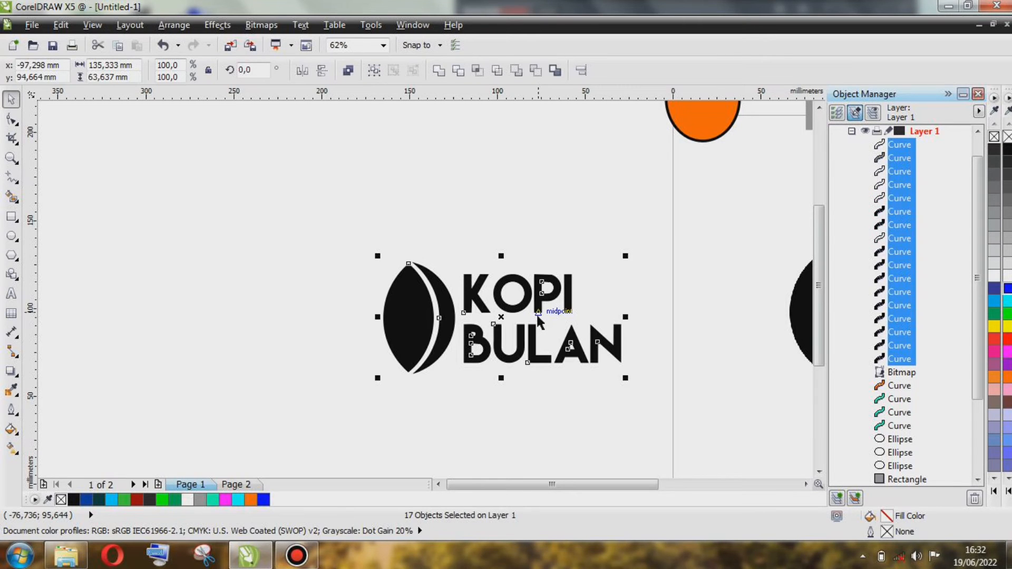
{"action": "left_click", "coordinate": [514, 226]}
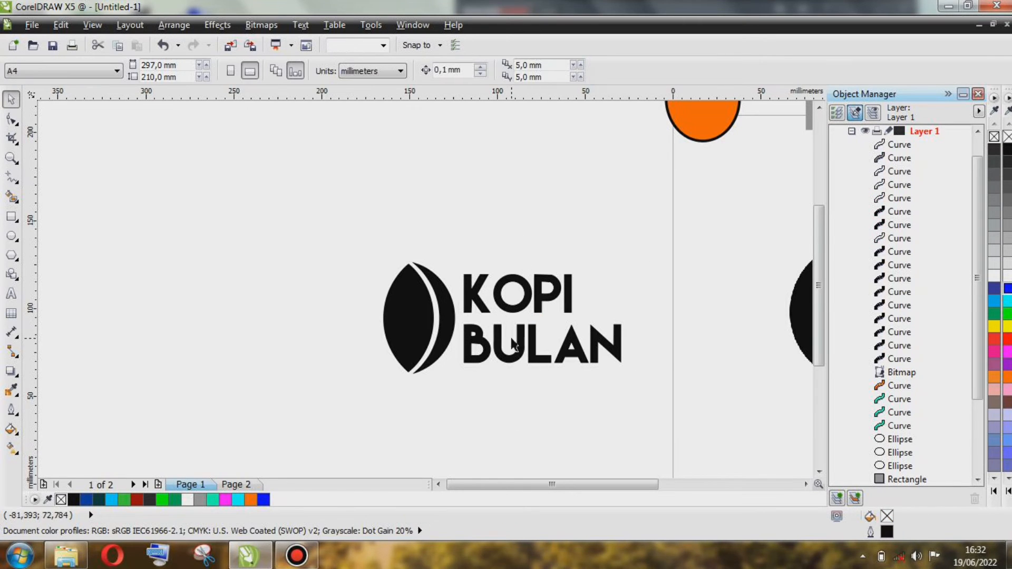
{"action": "scroll", "coordinate": [513, 343], "scroll_direction": "up", "scroll_amount": 2}
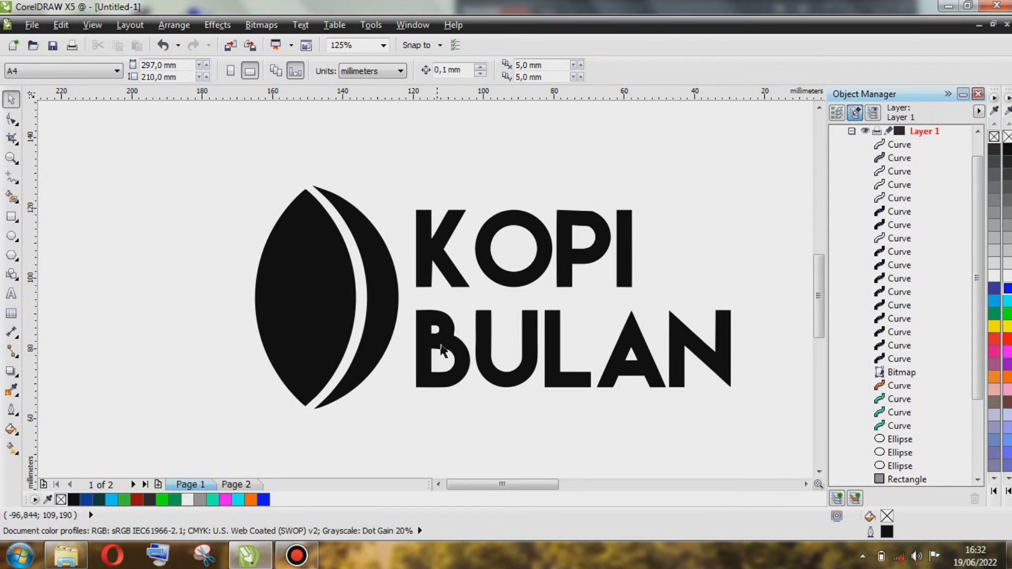
{"action": "left_click", "coordinate": [444, 353]}
{"action": "scroll", "coordinate": [445, 357], "scroll_direction": "up", "scroll_amount": 2}
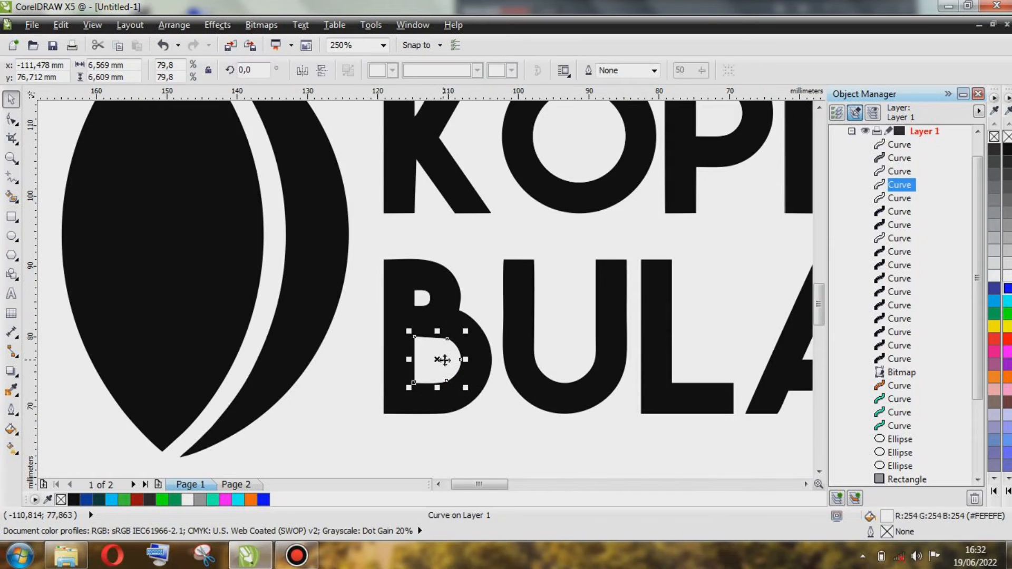
{"action": "scroll", "coordinate": [443, 359], "scroll_direction": "up", "scroll_amount": 1}
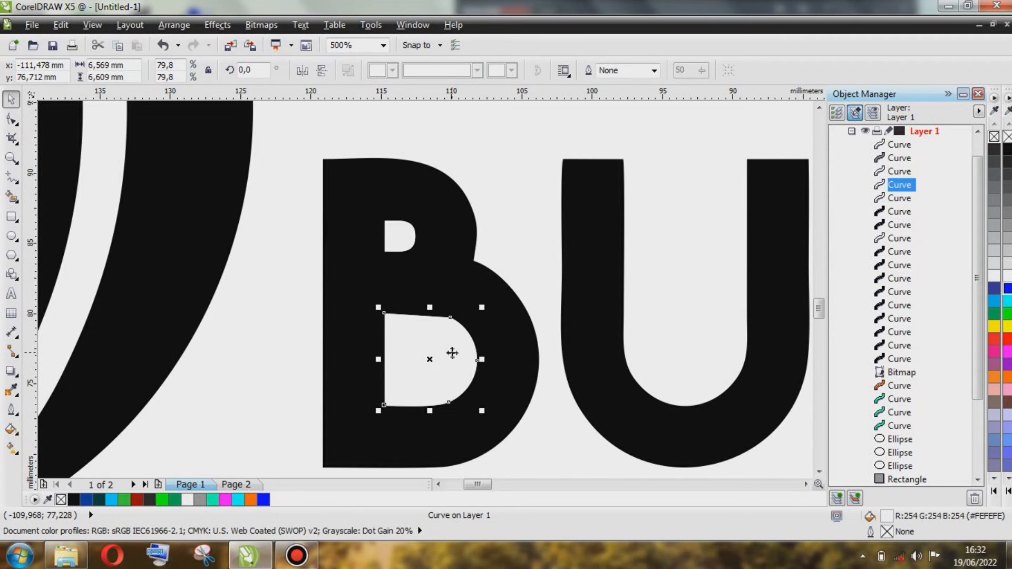
{"action": "key", "text": "Delete"}
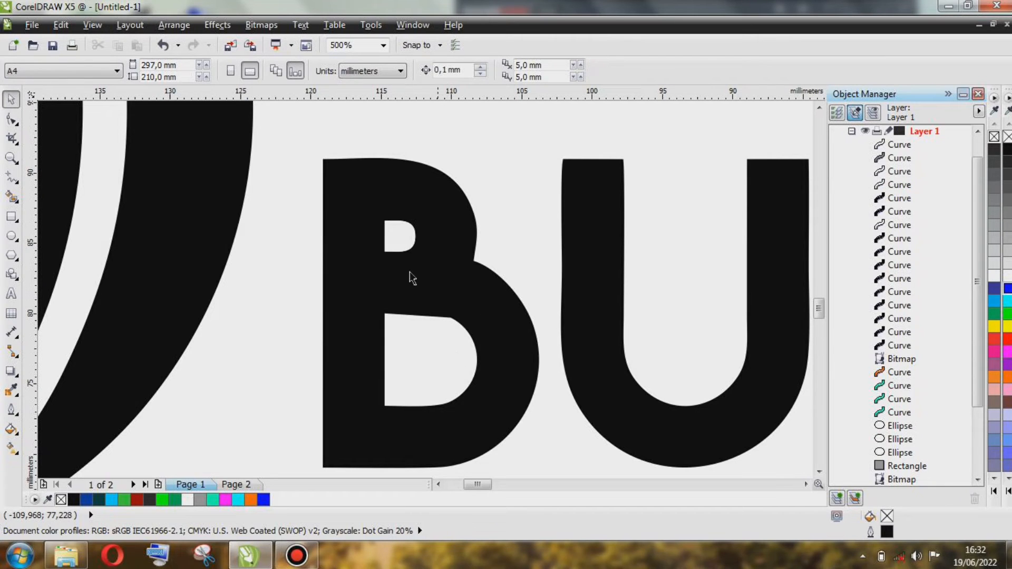
{"action": "left_click", "coordinate": [394, 239]}
{"action": "key", "text": "Delete"}
Delete the white shapes inside the letter A of BULAN and the letters P and O of KOPI.
{"action": "scroll", "coordinate": [395, 244], "scroll_direction": "down", "scroll_amount": 1}
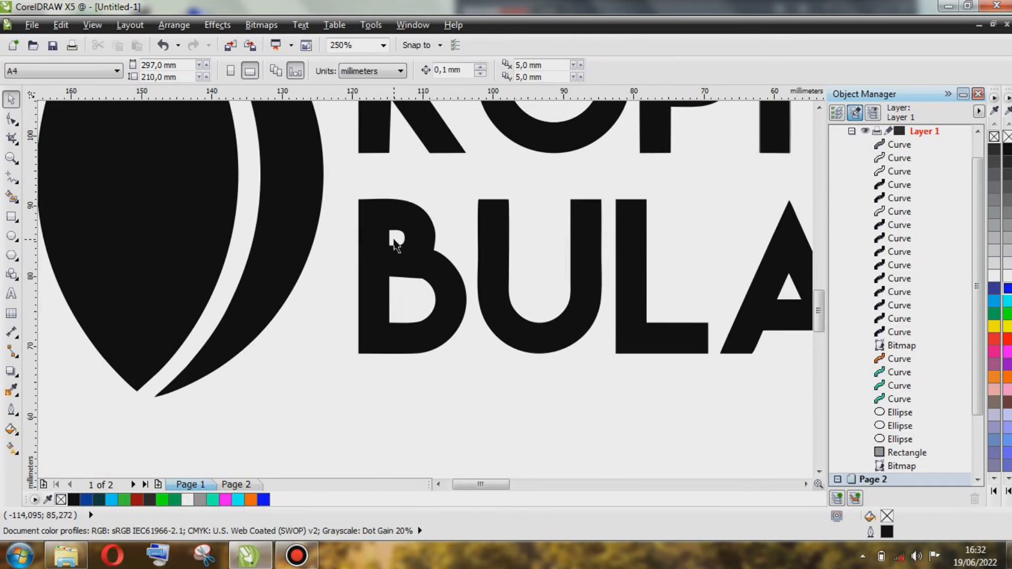
{"action": "left_click", "coordinate": [789, 290]}
{"action": "key", "text": "Delete"}
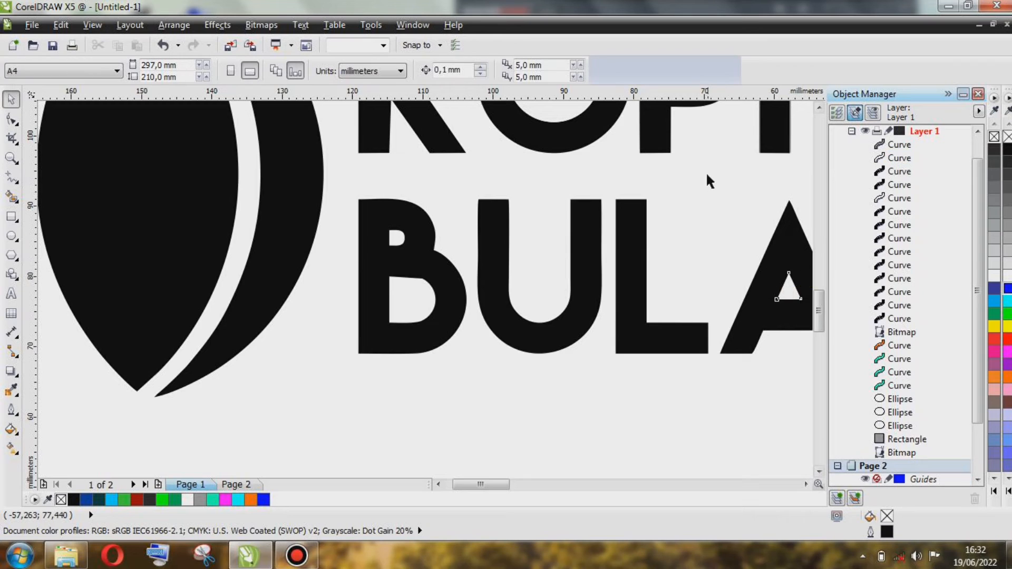
{"action": "scroll", "coordinate": [708, 168], "scroll_direction": "down", "scroll_amount": 2}
{"action": "left_click", "coordinate": [705, 149]}
{"action": "key", "text": "Delete"}
{"action": "left_click", "coordinate": [668, 146]}
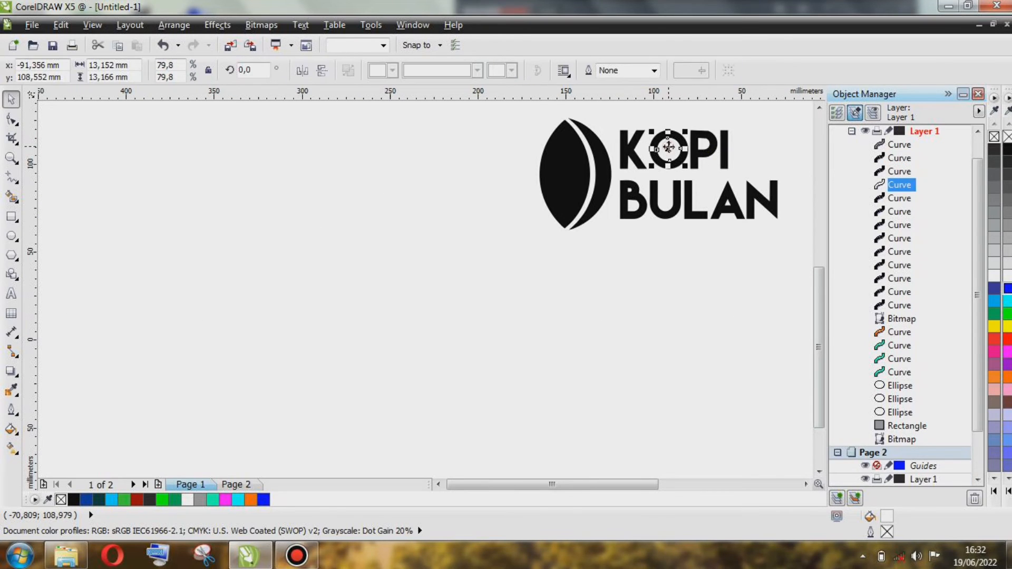
{"action": "key", "text": "Delete"}
Group all the remaining curves of the traced KOPI BULAN logo.
{"action": "left_click_drag", "start_coordinate": [506, 106], "coordinate": [729, 253]}
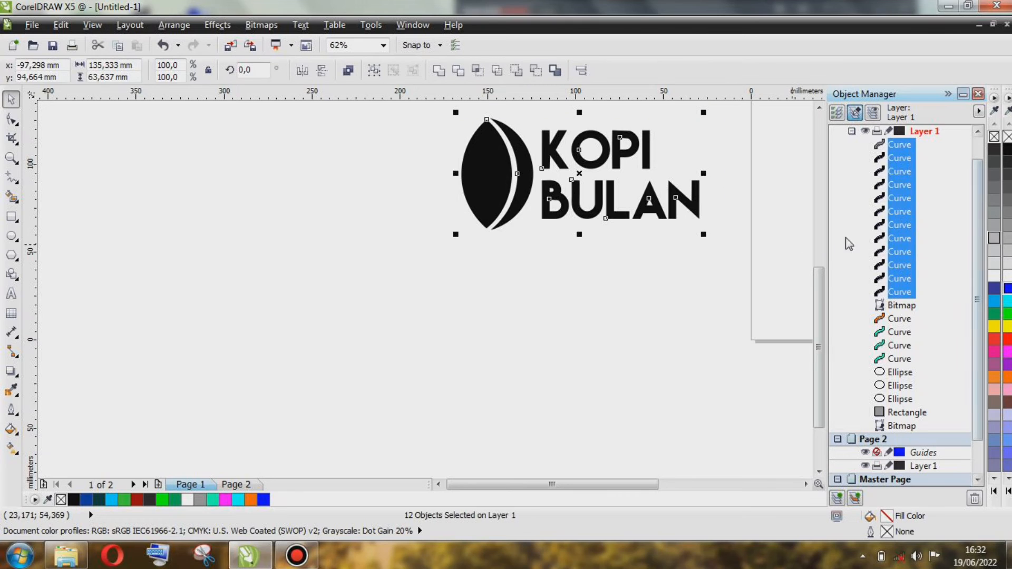
{"action": "key", "text": "ctrl+g"}
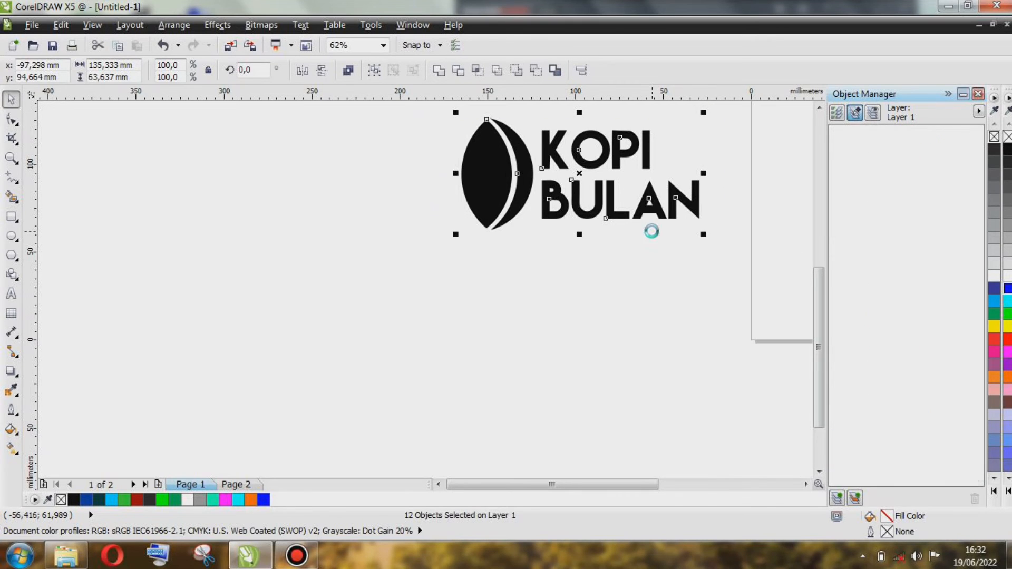
{"action": "key", "text": "F3"}
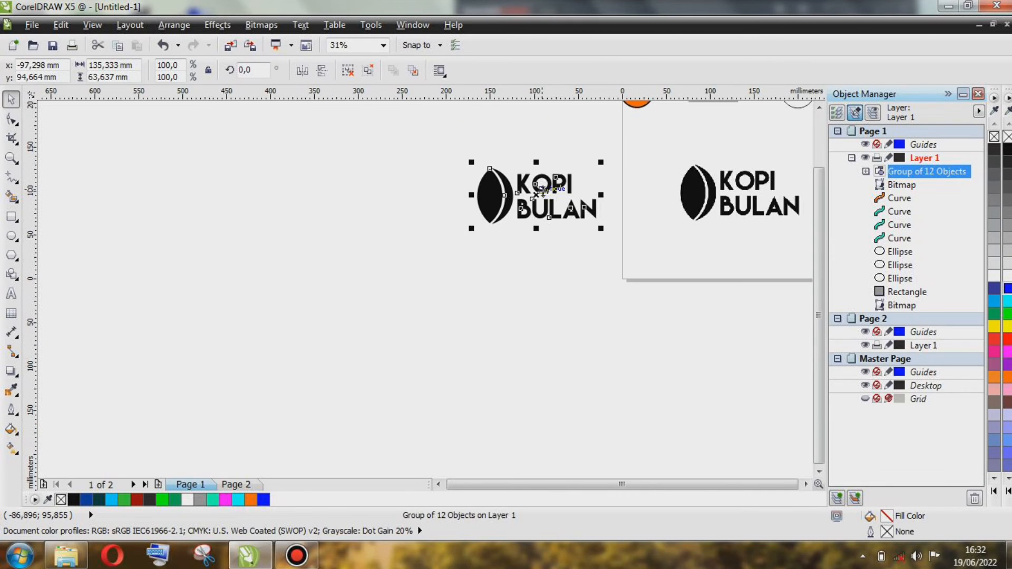
Fill the grouped vector logo with purple, and change its fill to dark brown.
{"action": "scroll", "coordinate": [543, 192], "scroll_direction": "up", "scroll_amount": 1}
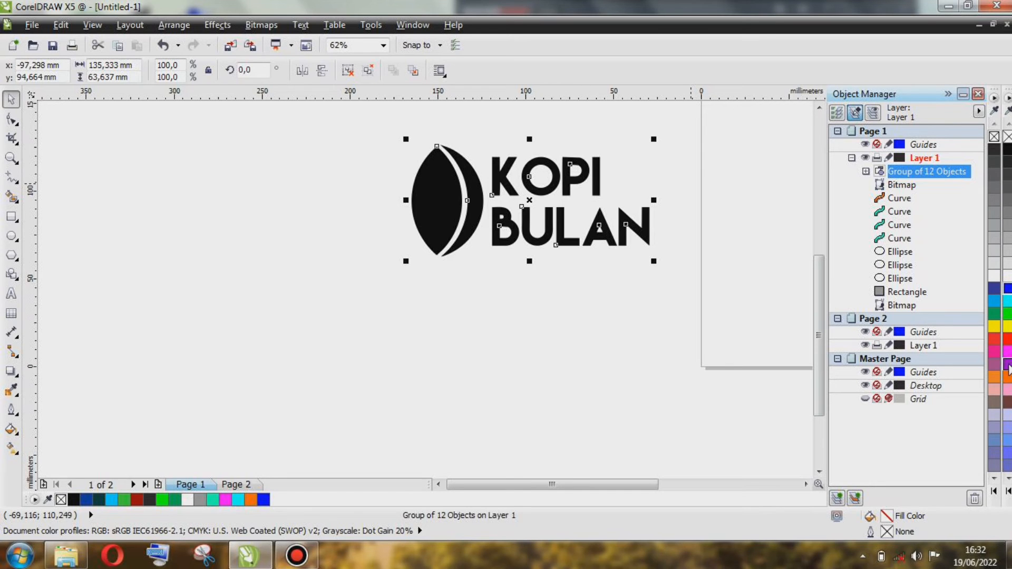
{"action": "left_click", "coordinate": [1007, 363]}
{"action": "left_click", "coordinate": [604, 295]}
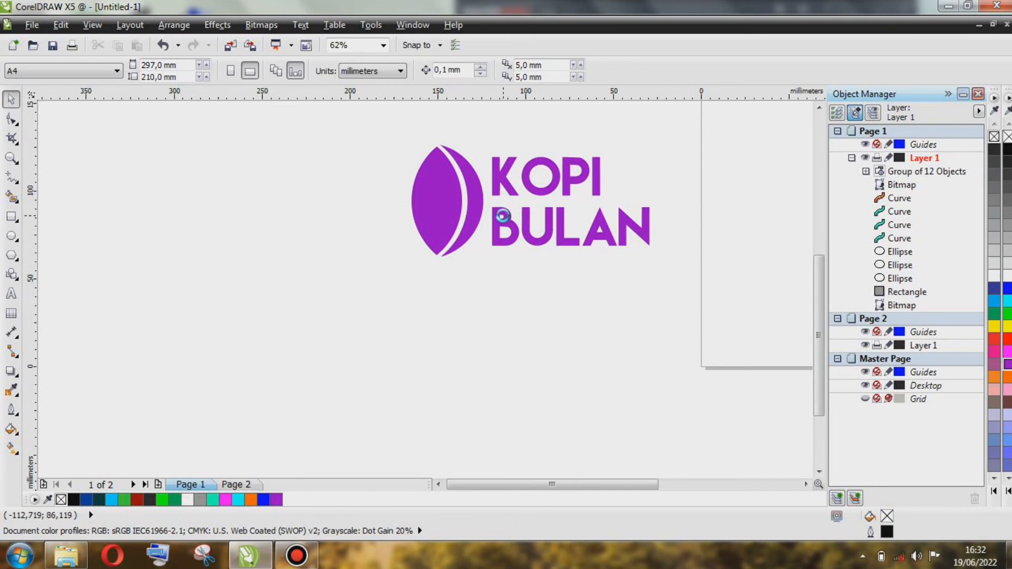
{"action": "scroll", "coordinate": [600, 273], "scroll_direction": "up", "scroll_amount": 1}
{"action": "left_click_drag", "start_coordinate": [188, 124], "coordinate": [750, 424]}
{"action": "left_click", "coordinate": [1007, 401]}
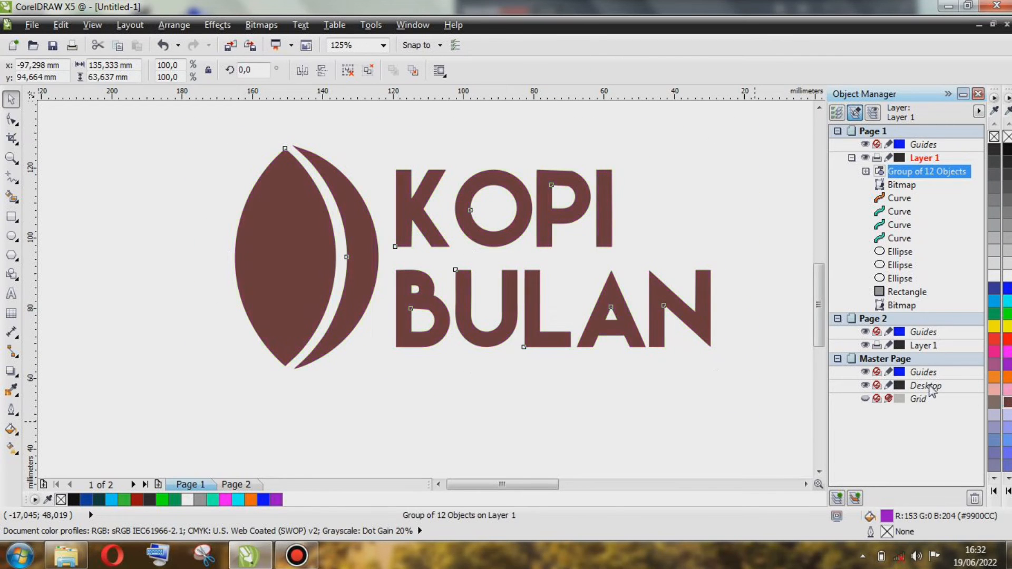
{"action": "left_click", "coordinate": [562, 380]}
Compare the recoloured vector logo with the black KOPI BULAN bitmap at several zoom levels, checking the bitmap's selection.
{"action": "scroll", "coordinate": [424, 279], "scroll_direction": "down", "scroll_amount": 2}
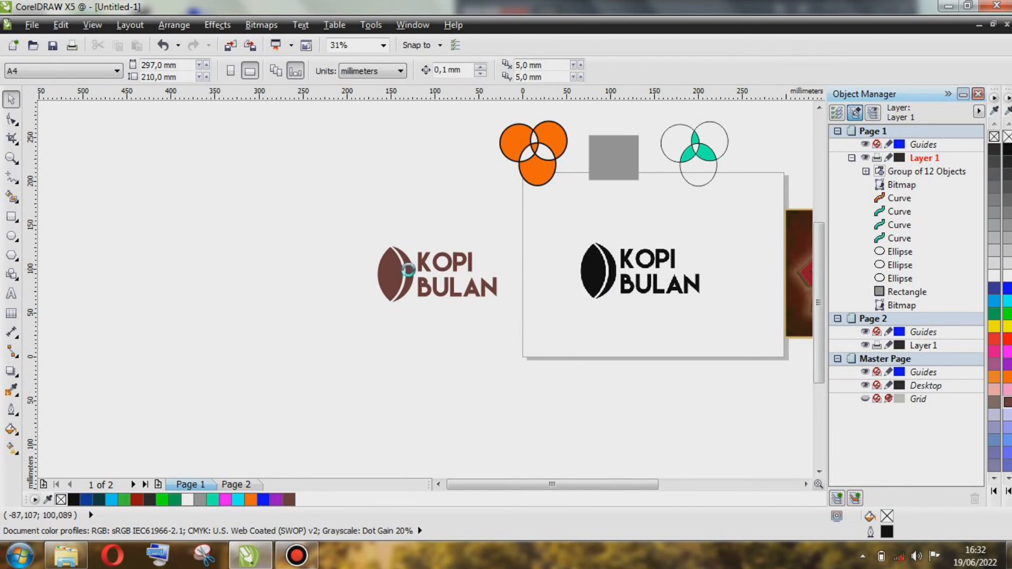
{"action": "scroll", "coordinate": [428, 266], "scroll_direction": "up", "scroll_amount": 1}
{"action": "scroll", "coordinate": [425, 271], "scroll_direction": "down", "scroll_amount": 1}
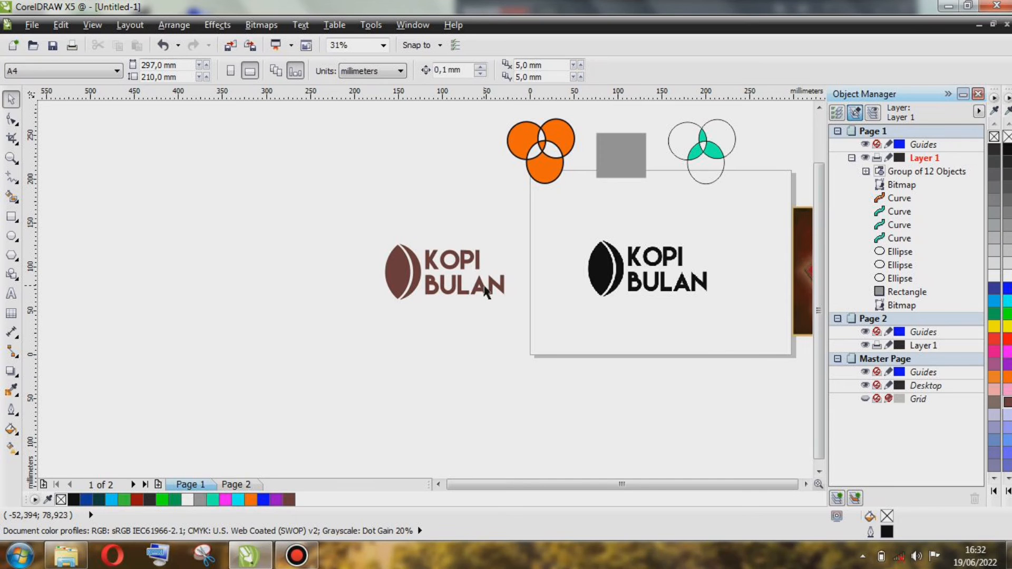
{"action": "scroll", "coordinate": [393, 239], "scroll_direction": "up", "scroll_amount": 1}
{"action": "scroll", "coordinate": [353, 282], "scroll_direction": "down", "scroll_amount": 1}
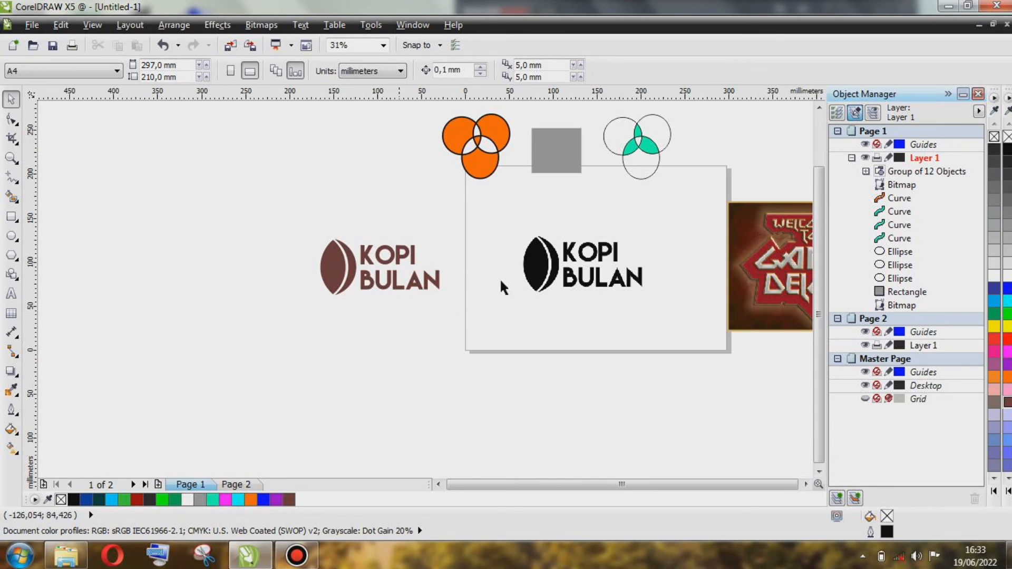
{"action": "scroll", "coordinate": [628, 275], "scroll_direction": "up", "scroll_amount": 1}
{"action": "left_click", "coordinate": [585, 269]}
{"action": "scroll", "coordinate": [564, 253], "scroll_direction": "up", "scroll_amount": 1}
{"action": "scroll", "coordinate": [564, 253], "scroll_direction": "down", "scroll_amount": 1}
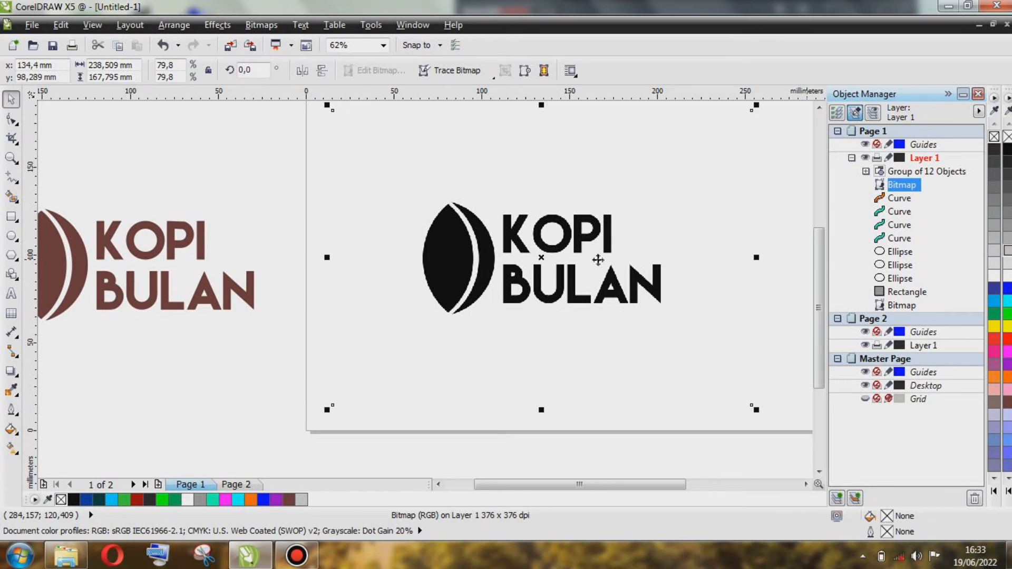
{"action": "scroll", "coordinate": [591, 267], "scroll_direction": "down", "scroll_amount": 1}
{"action": "left_click", "coordinate": [484, 292]}
{"action": "scroll", "coordinate": [483, 291], "scroll_direction": "up", "scroll_amount": 1}
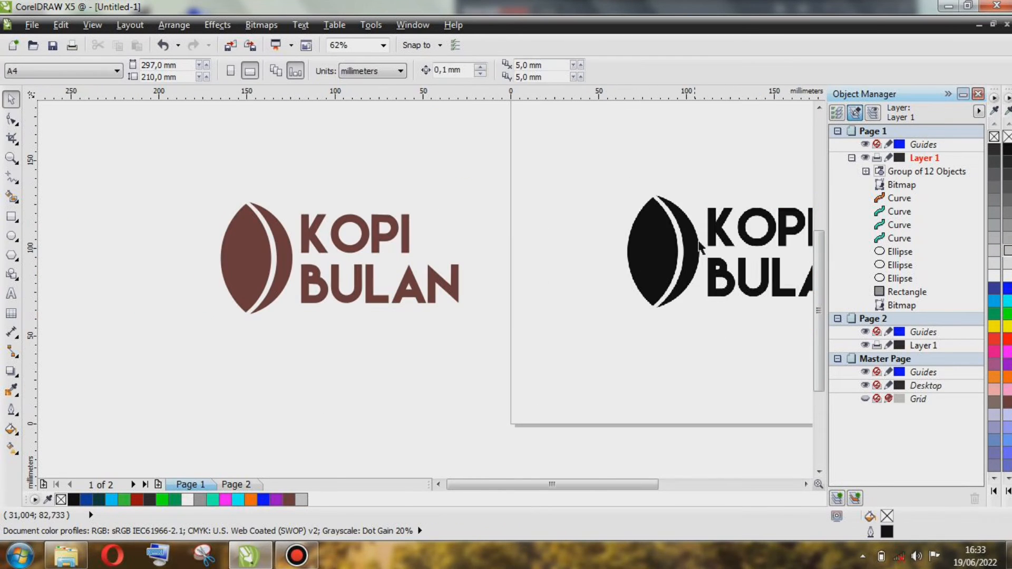
{"action": "scroll", "coordinate": [422, 280], "scroll_direction": "down", "scroll_amount": 1}
{"action": "scroll", "coordinate": [459, 278], "scroll_direction": "down", "scroll_amount": 1}
{"action": "scroll", "coordinate": [469, 283], "scroll_direction": "up", "scroll_amount": 1}
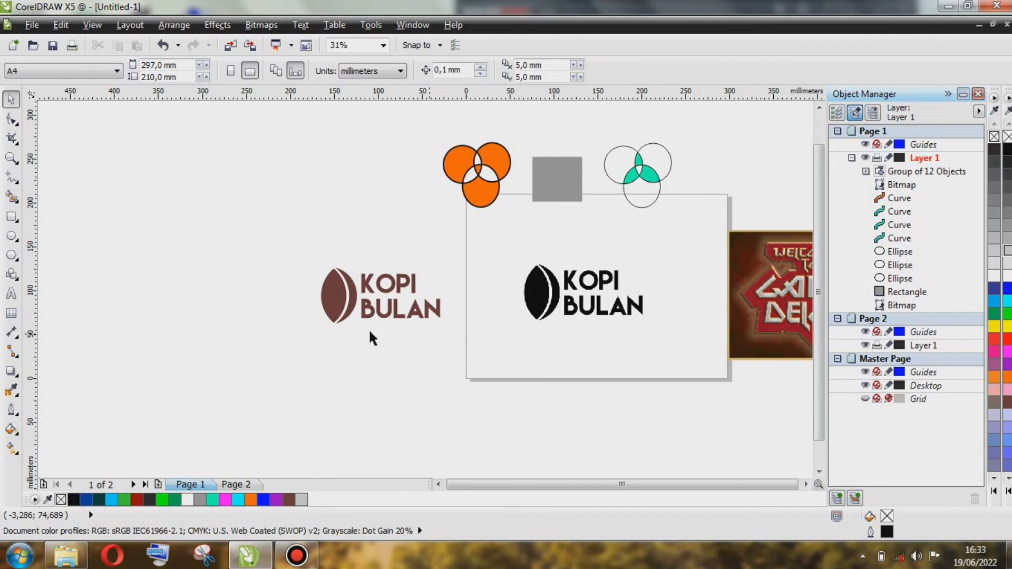
{"action": "scroll", "coordinate": [350, 320], "scroll_direction": "up", "scroll_amount": 1}
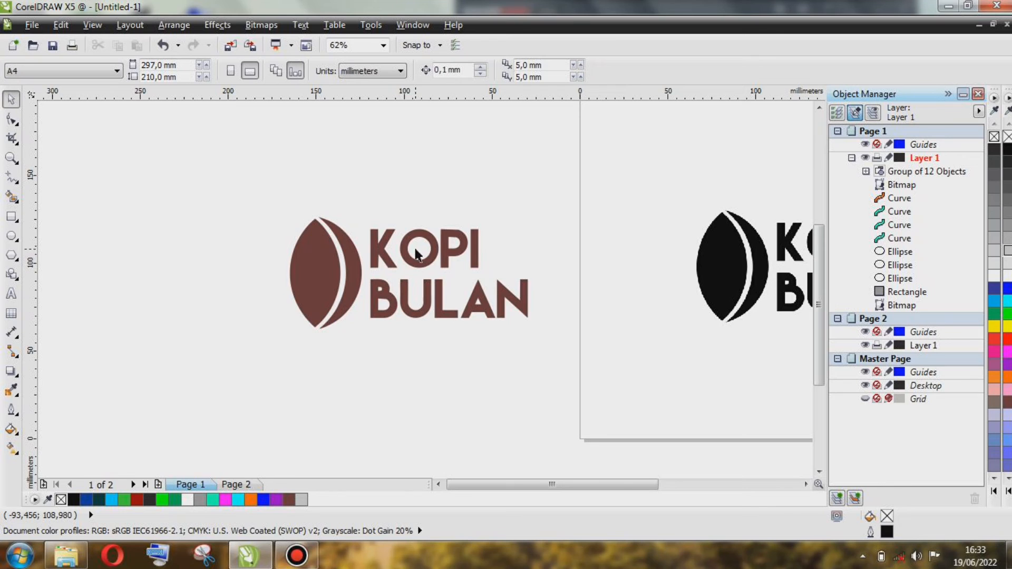
Place a copy of the orange three-circle curve beside the original, off the page at about x -97, y 232 mm.
{"action": "scroll", "coordinate": [419, 255], "scroll_direction": "down", "scroll_amount": 5}
{"action": "scroll", "coordinate": [445, 246], "scroll_direction": "up", "scroll_amount": 2}
{"action": "scroll", "coordinate": [446, 246], "scroll_direction": "up", "scroll_amount": 4}
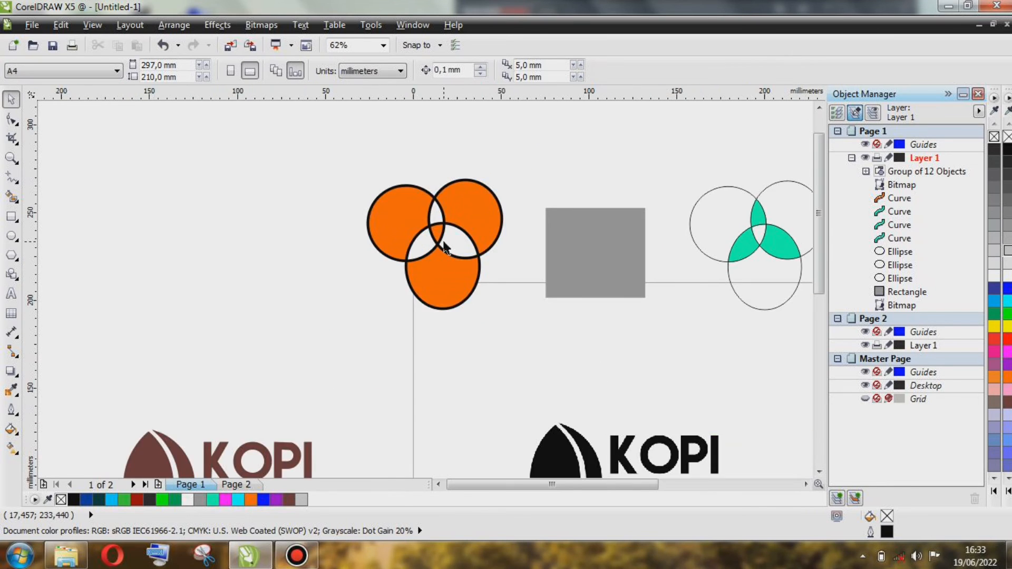
{"action": "left_click", "coordinate": [433, 224]}
{"action": "scroll", "coordinate": [434, 224], "scroll_direction": "down", "scroll_amount": 2}
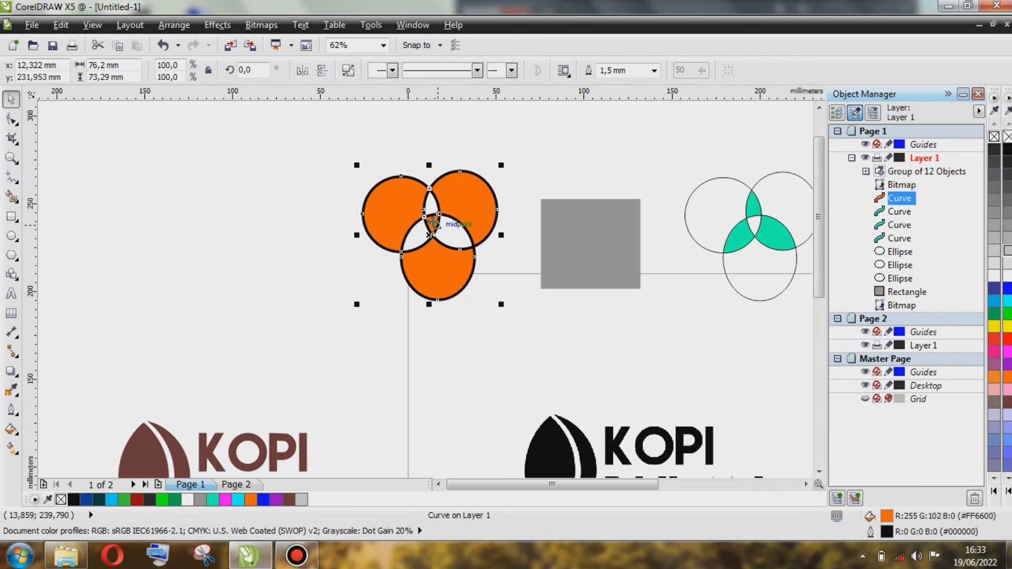
{"action": "left_click_drag", "start_coordinate": [433, 224], "coordinate": [244, 225]}
{"action": "scroll", "coordinate": [244, 225], "scroll_direction": "down", "scroll_amount": 2}
{"action": "scroll", "coordinate": [188, 232], "scroll_direction": "up", "scroll_amount": 2}
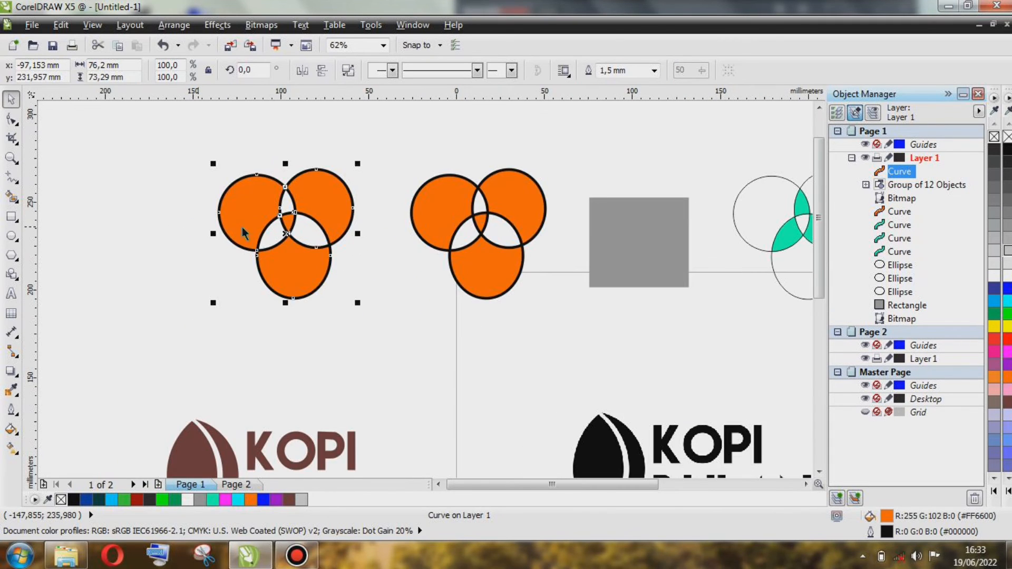
Convert the copied three-circle curve to a 300 dpi RGB Color (24-bit) bitmap with a transparent background and no anti-aliasing.
{"action": "scroll", "coordinate": [294, 221], "scroll_direction": "up", "scroll_amount": 2}
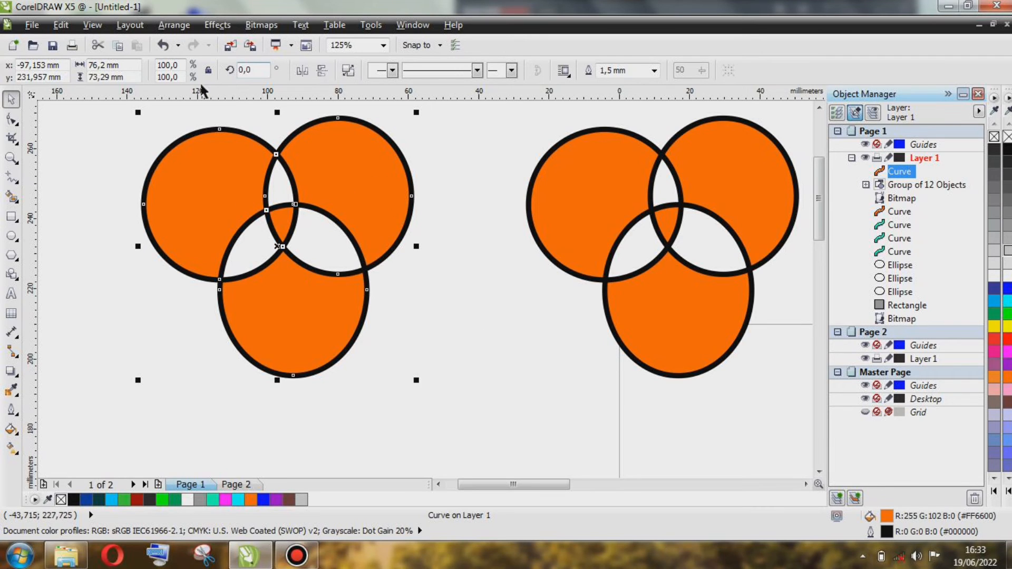
{"action": "left_click", "coordinate": [261, 25]}
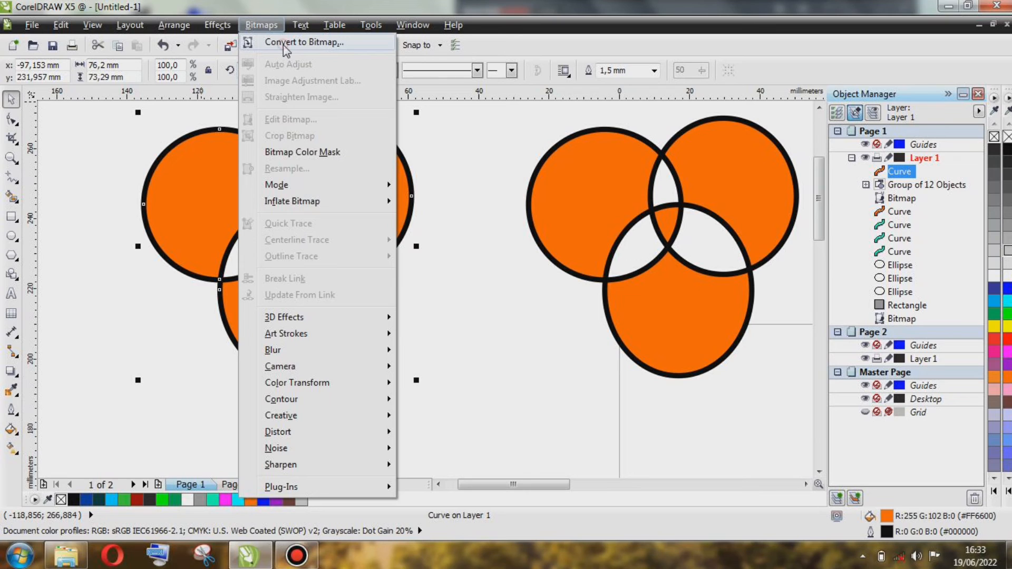
{"action": "left_click", "coordinate": [285, 43]}
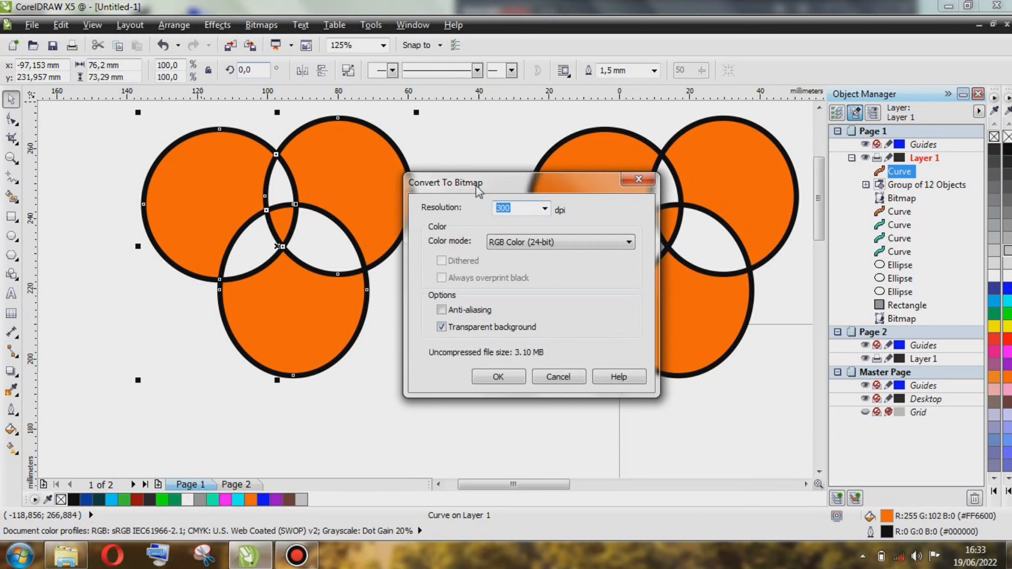
{"action": "left_click_drag", "start_coordinate": [478, 189], "coordinate": [490, 141]}
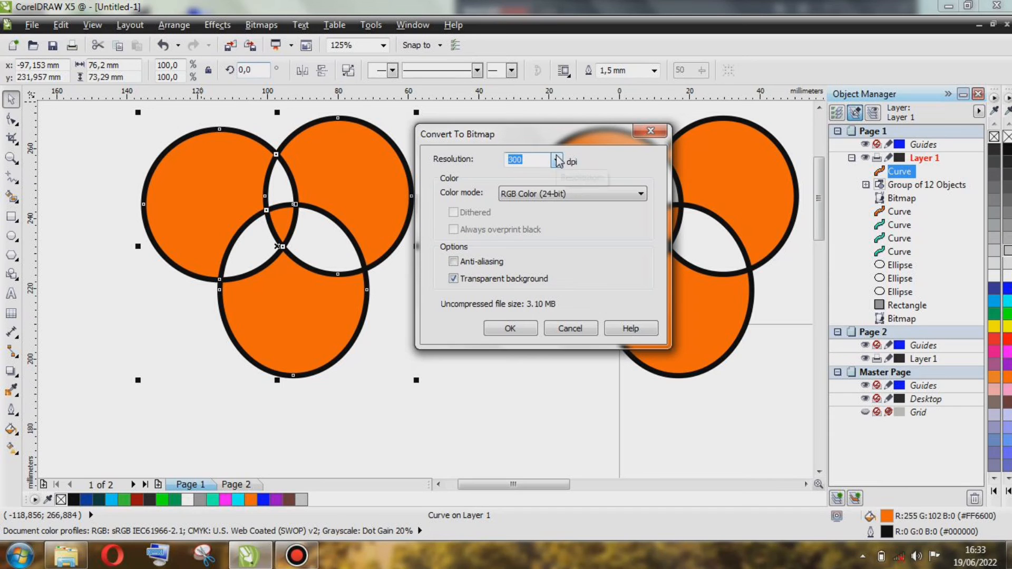
{"action": "left_click", "coordinate": [557, 160]}
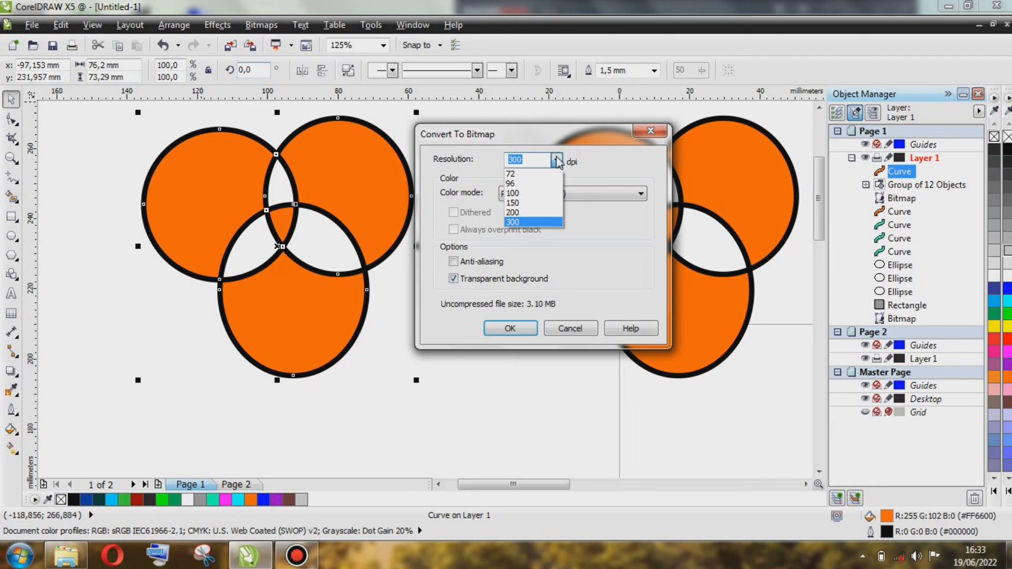
{"action": "left_click", "coordinate": [556, 160]}
{"action": "left_click", "coordinate": [596, 194]}
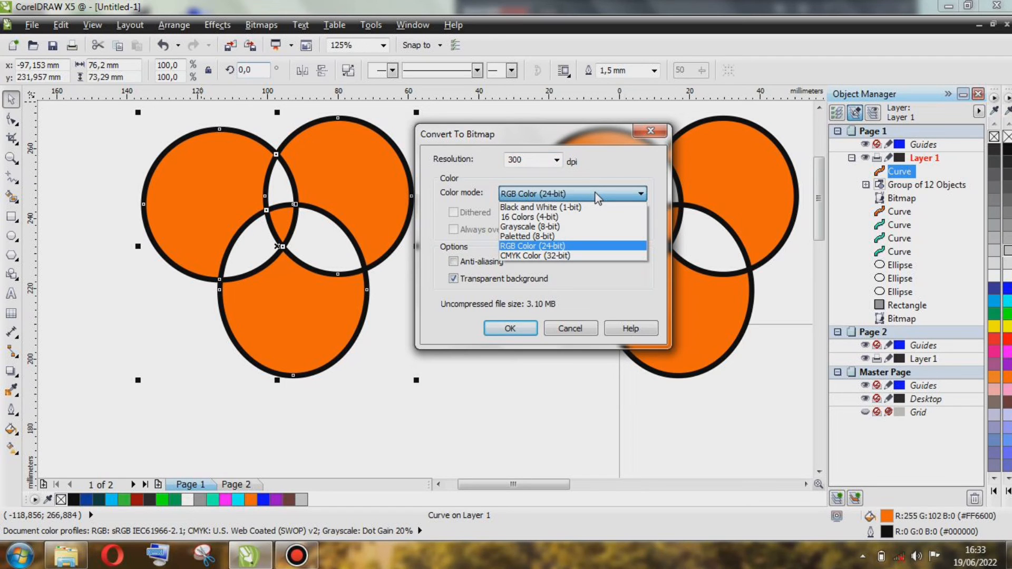
{"action": "left_click", "coordinate": [620, 287]}
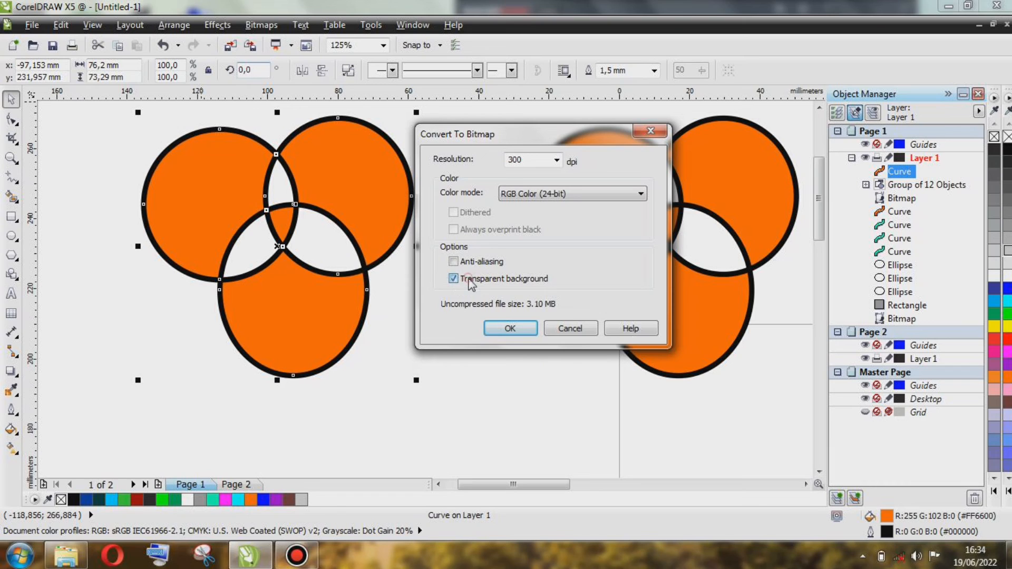
{"action": "left_click", "coordinate": [521, 329]}
{"action": "left_click", "coordinate": [498, 313]}
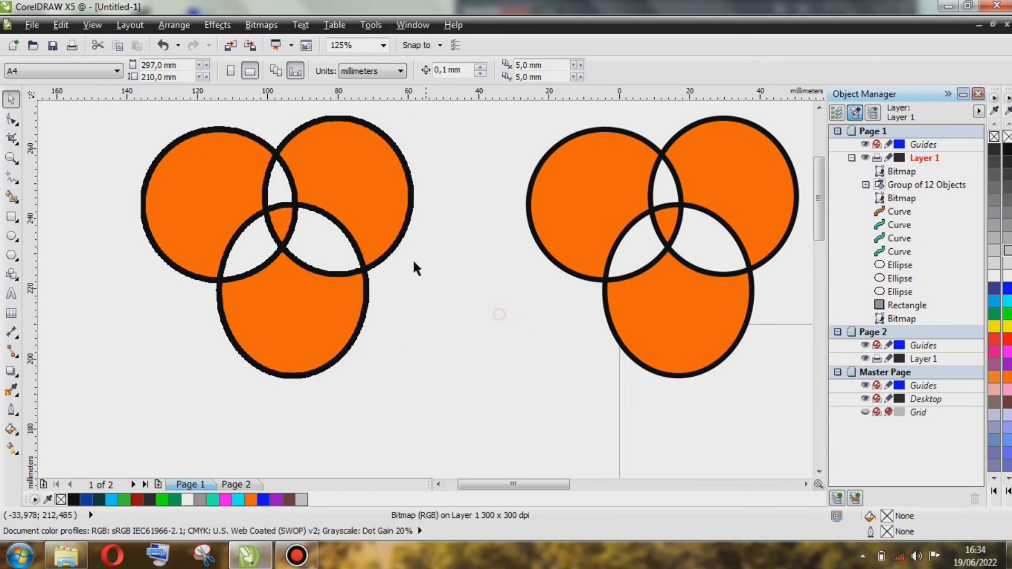
Examine the converted three-circle bitmap's outline edges at several zoom levels and compare them with the original vector curve.
{"action": "scroll", "coordinate": [416, 268], "scroll_direction": "down", "scroll_amount": 2}
{"action": "scroll", "coordinate": [359, 261], "scroll_direction": "up", "scroll_amount": 2}
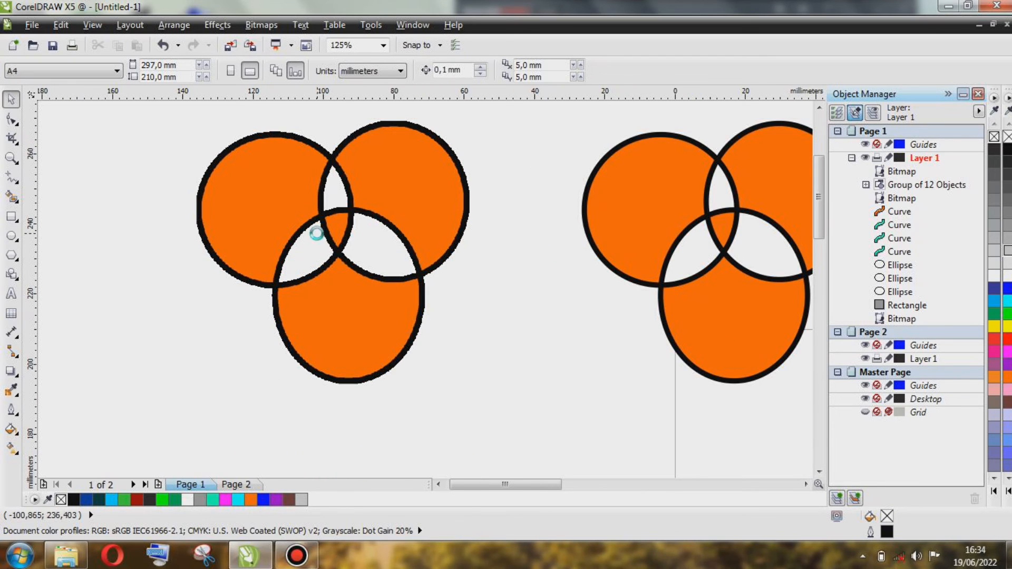
{"action": "scroll", "coordinate": [316, 233], "scroll_direction": "up", "scroll_amount": 5}
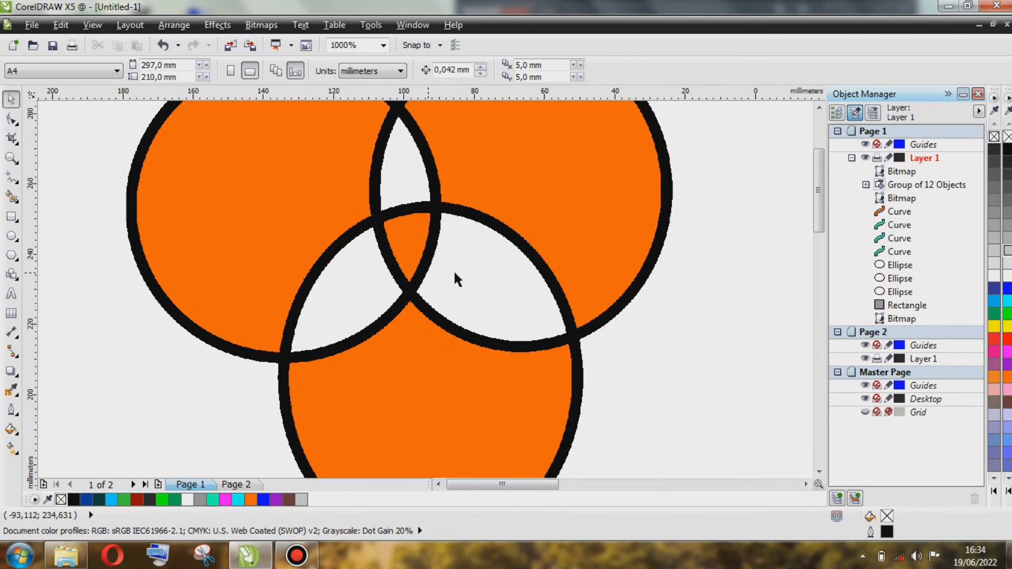
{"action": "scroll", "coordinate": [455, 273], "scroll_direction": "down", "scroll_amount": 6}
{"action": "scroll", "coordinate": [621, 286], "scroll_direction": "up", "scroll_amount": 2}
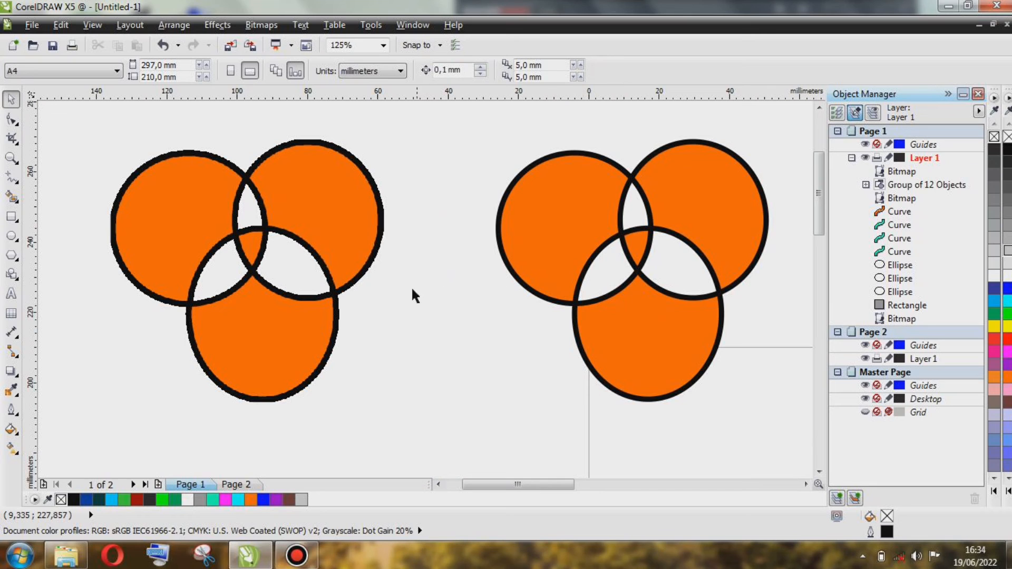
{"action": "scroll", "coordinate": [383, 306], "scroll_direction": "down", "scroll_amount": 2}
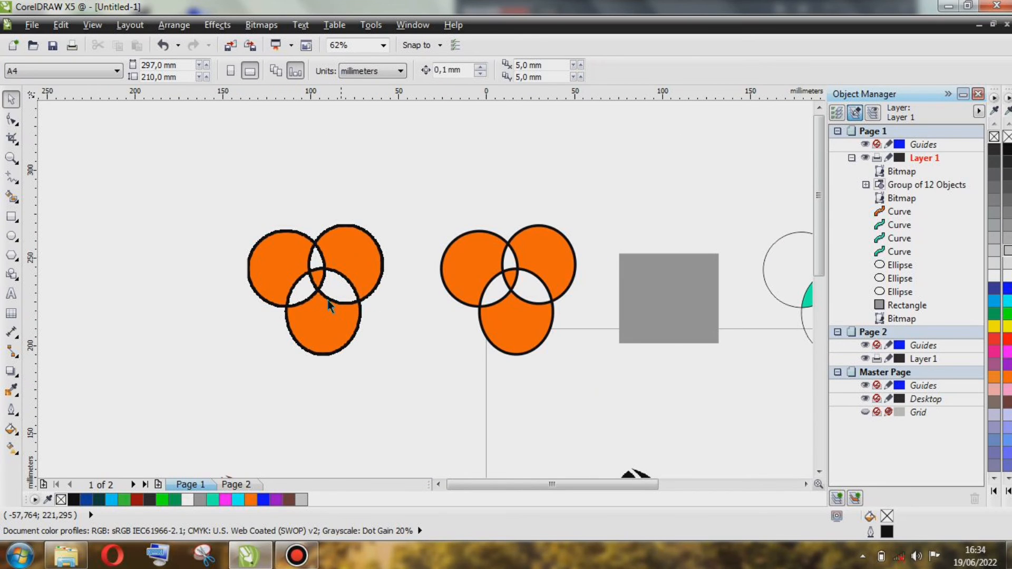
{"action": "scroll", "coordinate": [311, 289], "scroll_direction": "up", "scroll_amount": 2}
{"action": "scroll", "coordinate": [373, 299], "scroll_direction": "up", "scroll_amount": 2}
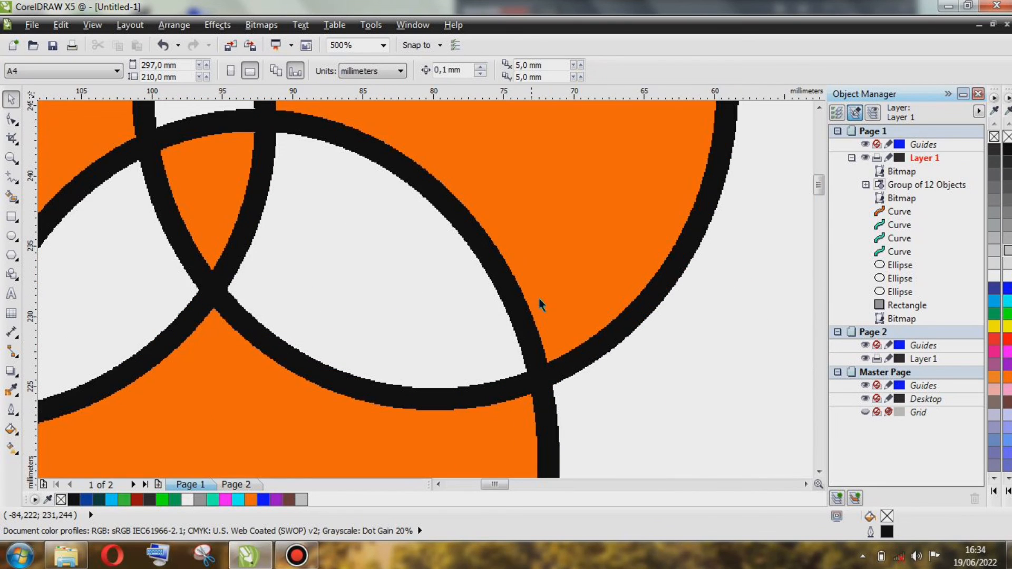
{"action": "scroll", "coordinate": [538, 298], "scroll_direction": "up", "scroll_amount": 1}
{"action": "scroll", "coordinate": [558, 356], "scroll_direction": "down", "scroll_amount": 2}
{"action": "scroll", "coordinate": [395, 298], "scroll_direction": "up", "scroll_amount": 2}
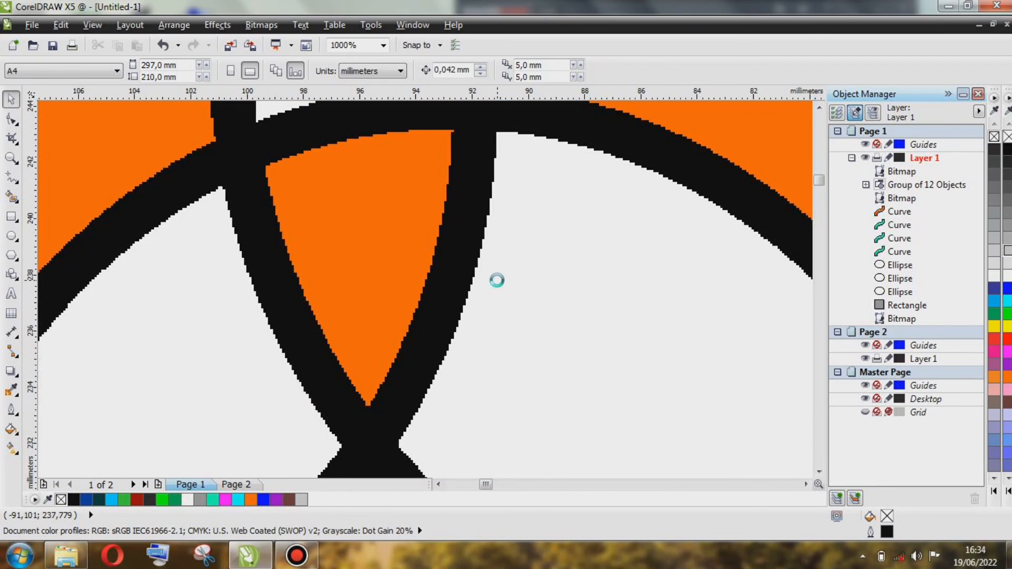
{"action": "scroll", "coordinate": [494, 280], "scroll_direction": "up", "scroll_amount": 1}
{"action": "scroll", "coordinate": [441, 288], "scroll_direction": "up", "scroll_amount": 1}
{"action": "scroll", "coordinate": [462, 289], "scroll_direction": "up", "scroll_amount": 2}
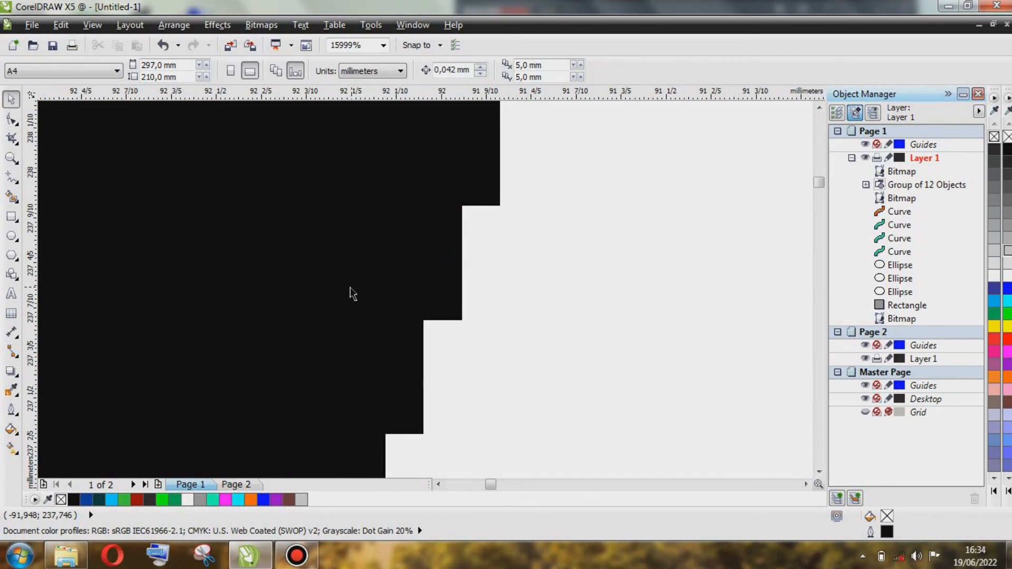
{"action": "scroll", "coordinate": [467, 316], "scroll_direction": "down", "scroll_amount": 1}
{"action": "scroll", "coordinate": [471, 319], "scroll_direction": "down", "scroll_amount": 6}
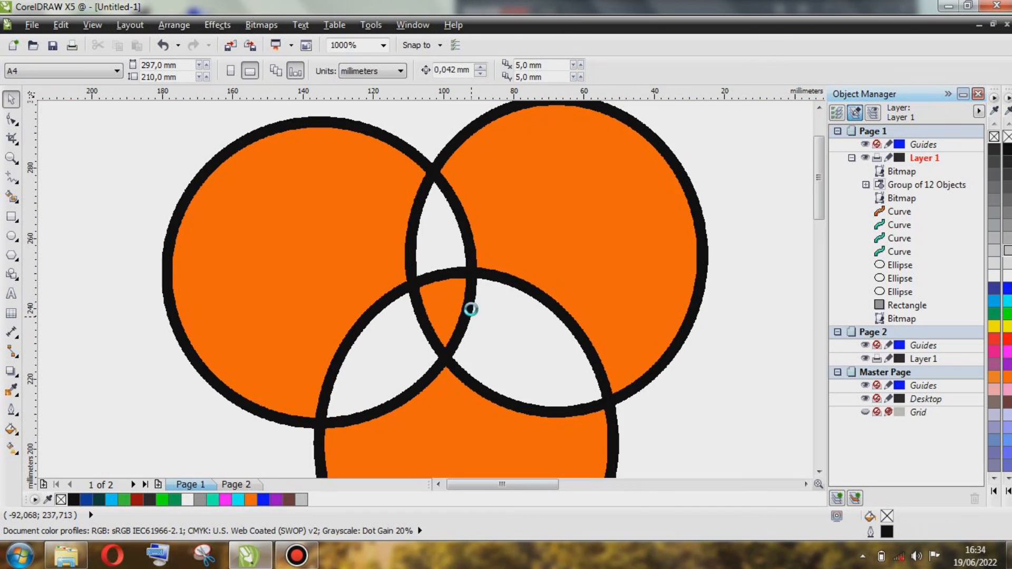
Move the three-circle bitmap farther from the original curve, to about x -225, y 237 mm, undoing the last move.
{"action": "left_click", "coordinate": [488, 272]}
{"action": "scroll", "coordinate": [485, 271], "scroll_direction": "down", "scroll_amount": 1}
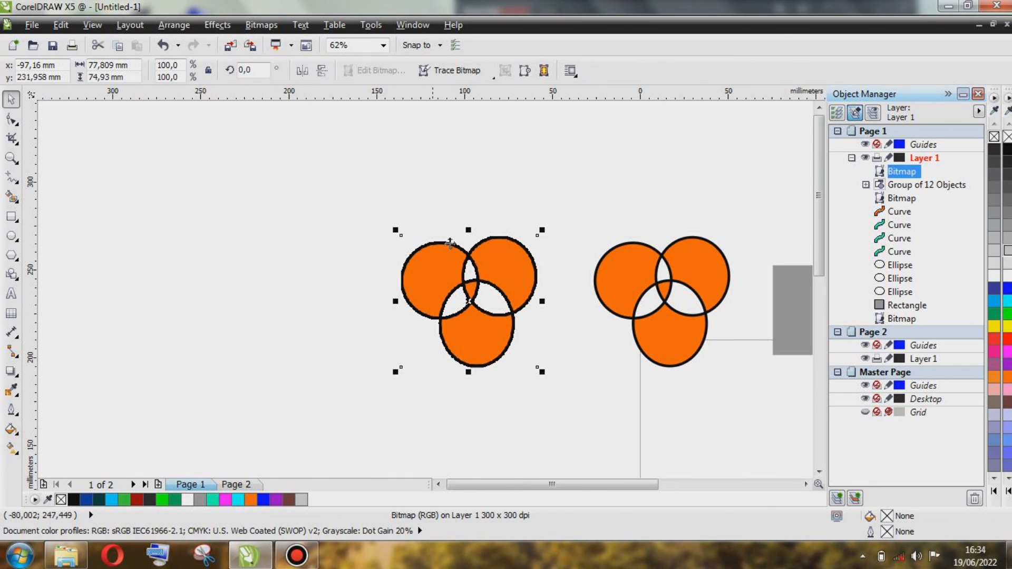
{"action": "left_click_drag", "start_coordinate": [459, 299], "coordinate": [356, 174]}
{"action": "left_click", "coordinate": [223, 169]}
{"action": "left_click", "coordinate": [318, 160]}
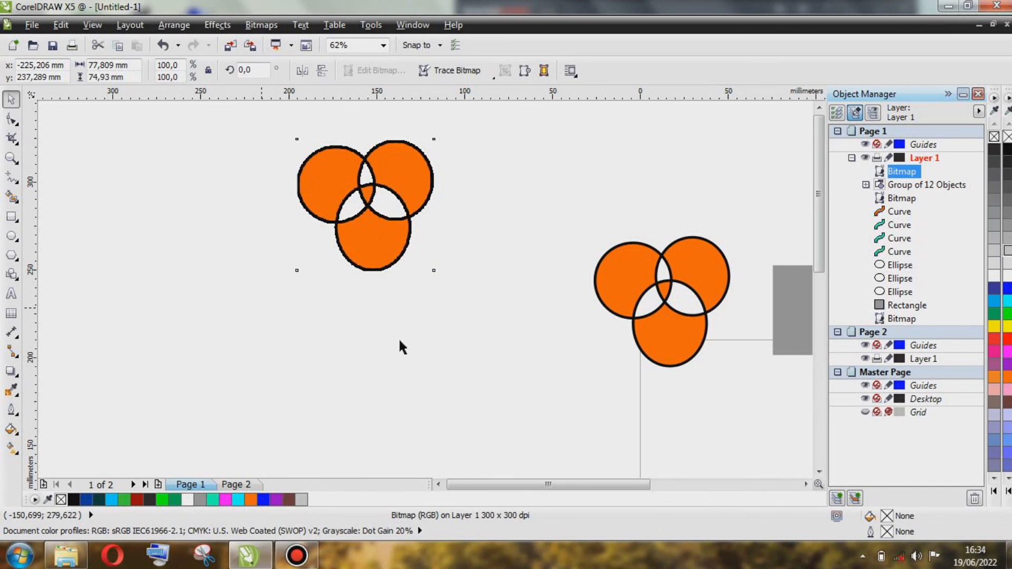
{"action": "key", "text": "ctrl+z"}
Move the original orange three-circle curve close to the bitmap, and then above the page's upper-left corner, at about x 4, y 272 mm.
{"action": "left_click", "coordinate": [671, 319]}
{"action": "left_click_drag", "start_coordinate": [662, 302], "coordinate": [410, 310]}
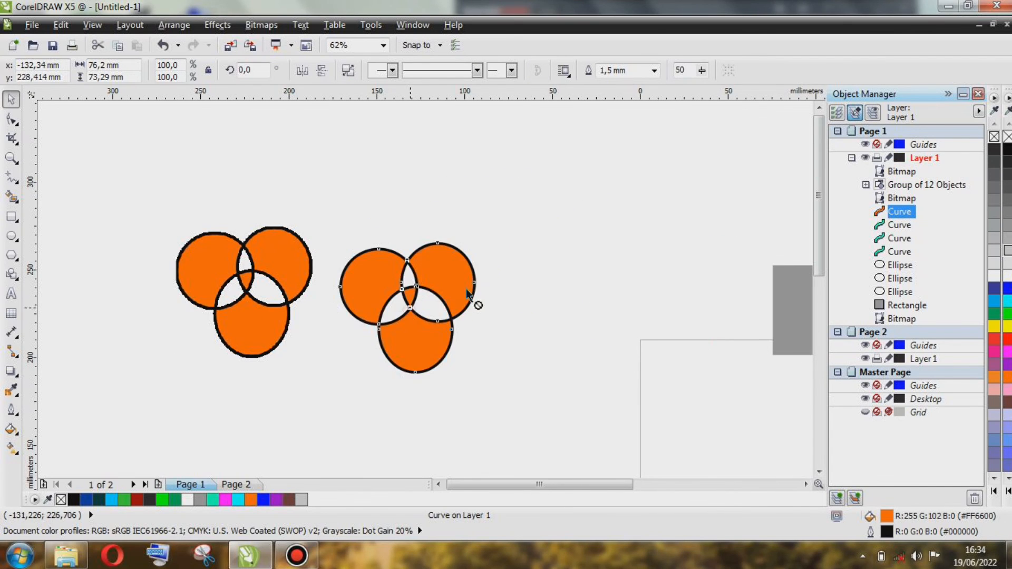
{"action": "left_click_drag", "start_coordinate": [468, 293], "coordinate": [736, 213]}
{"action": "mouse_move", "coordinate": [653, 240]}
{"action": "left_mouse_down"}
{"action": "mouse_move", "coordinate": [489, 337]}
{"action": "mouse_move", "coordinate": [662, 356]}
{"action": "mouse_move", "coordinate": [658, 216]}
{"action": "mouse_move", "coordinate": [651, 231]}
{"action": "left_mouse_up"}
Move the three-circle bitmap back beside the original vector curve, on its left side above the page, and deselect it.
{"action": "left_click", "coordinate": [268, 287]}
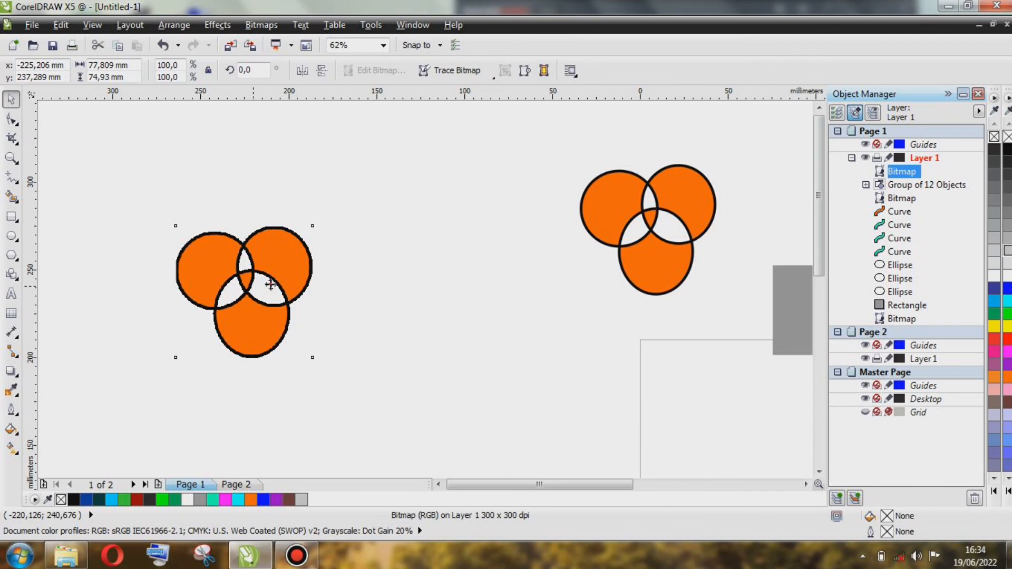
{"action": "left_click_drag", "start_coordinate": [270, 285], "coordinate": [506, 236]}
{"action": "left_click", "coordinate": [441, 342]}
{"action": "scroll", "coordinate": [536, 319], "scroll_direction": "down", "scroll_amount": 3}
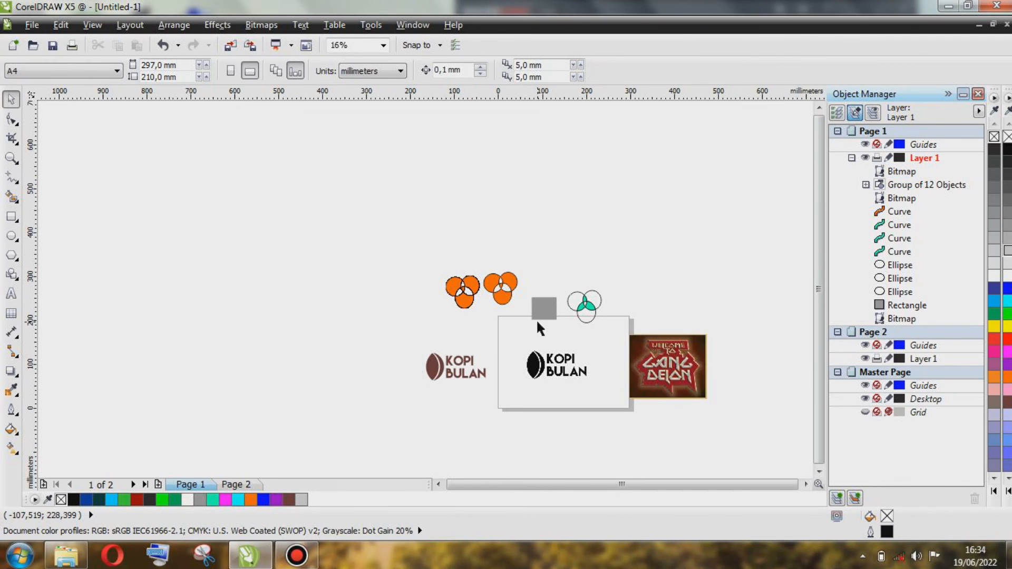
{"action": "scroll", "coordinate": [536, 326], "scroll_direction": "up", "scroll_amount": 2}
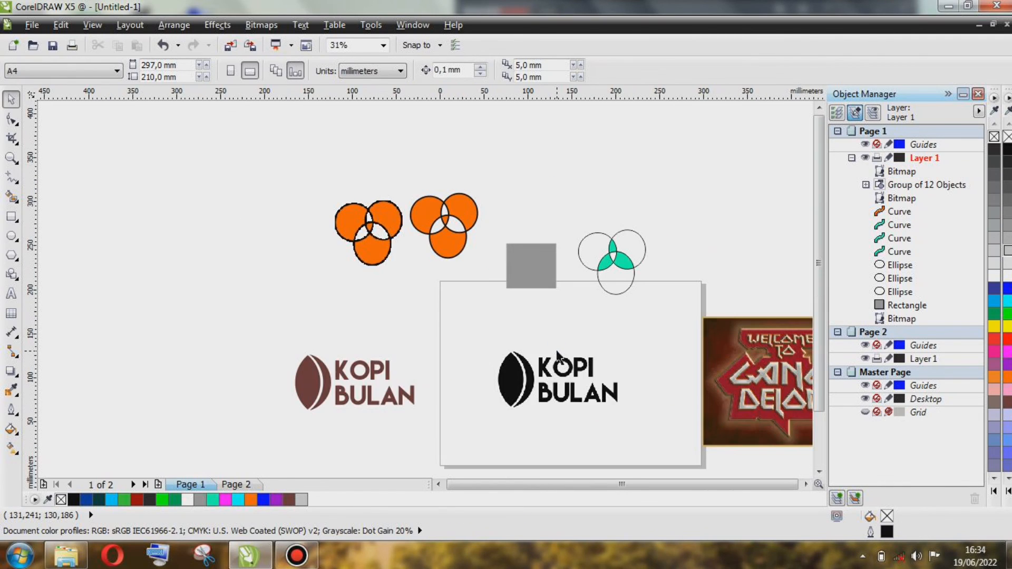